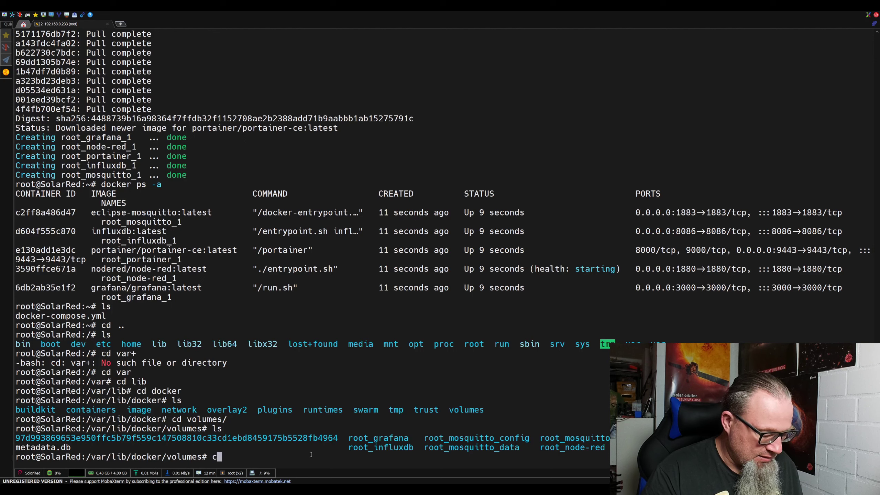
# Enter the root_mosquitto_config volume folder using Tab completion.
pyautogui.press('Tab')
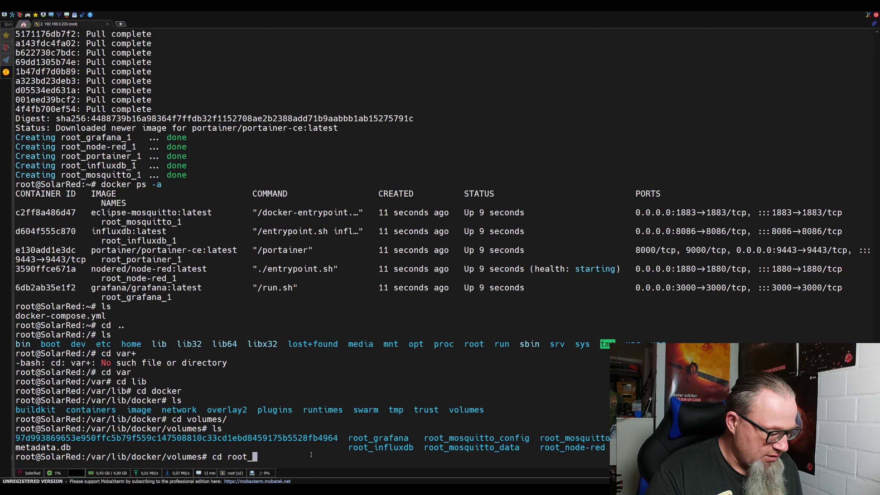
pyautogui.write('mos')
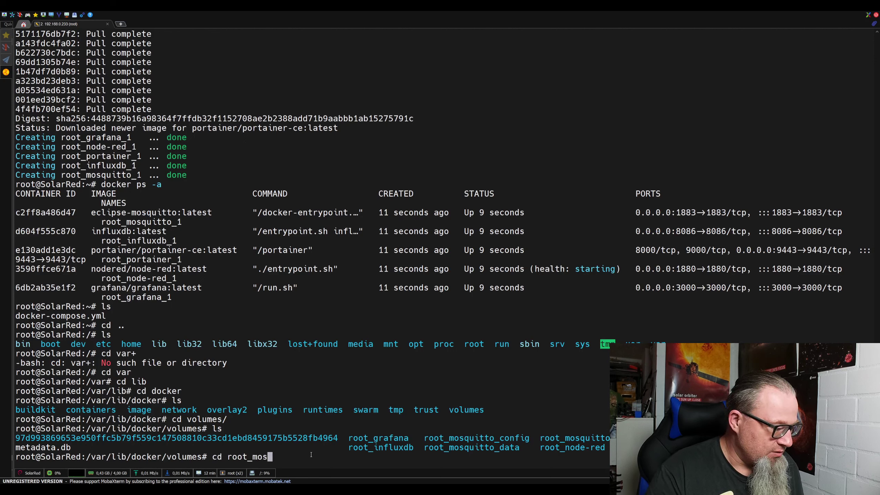
pyautogui.press('Tab')
pyautogui.write('co')
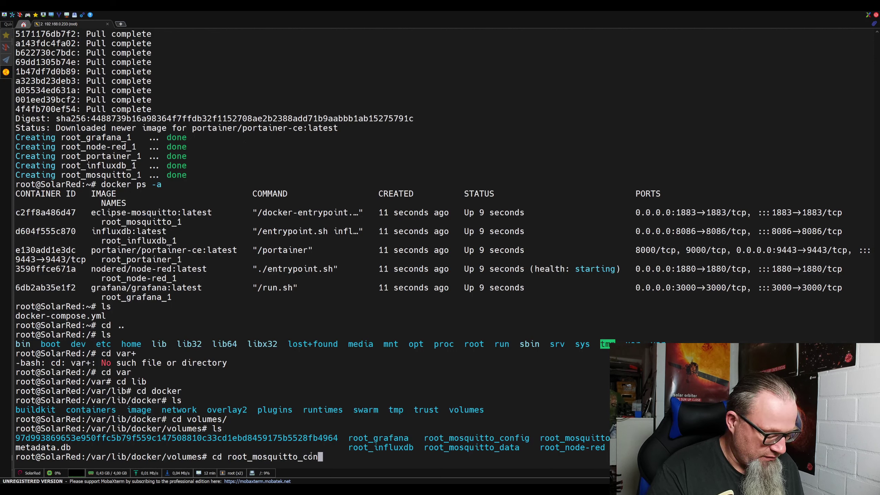
pyautogui.press('Tab')
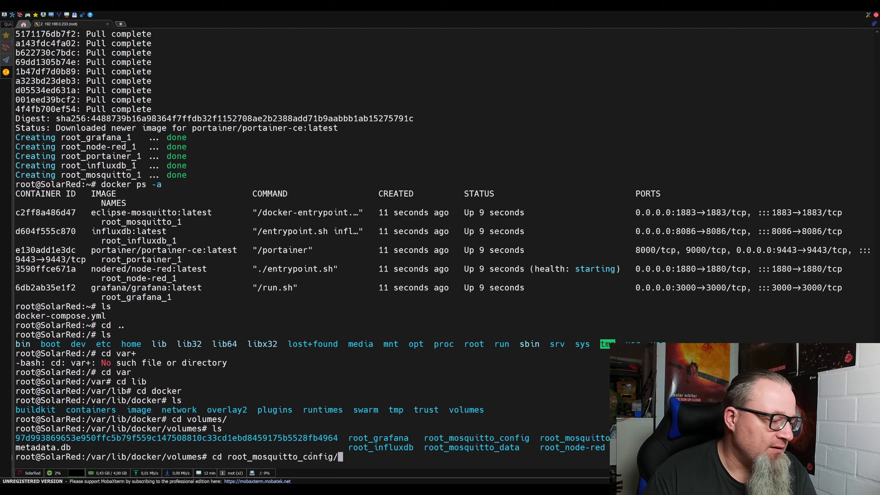
pyautogui.press('Return')
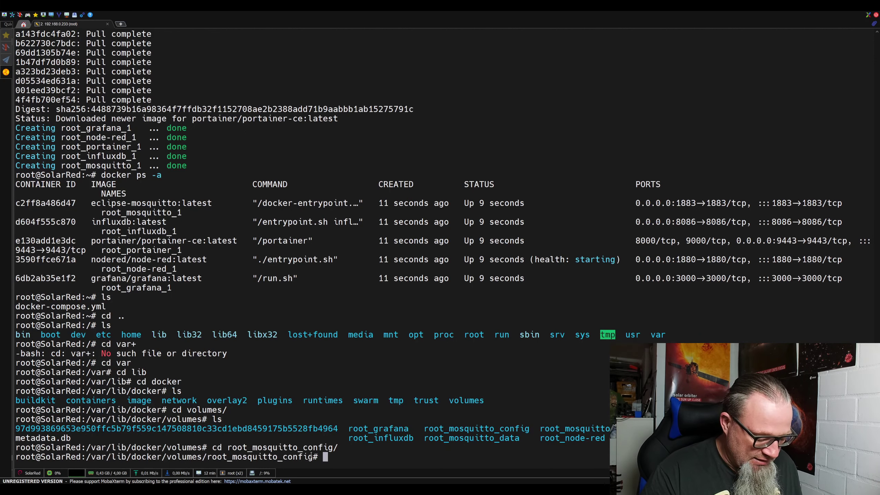
# Move into _data and list it, confirming mosquitto.conf is there.
pyautogui.write('cd _data')
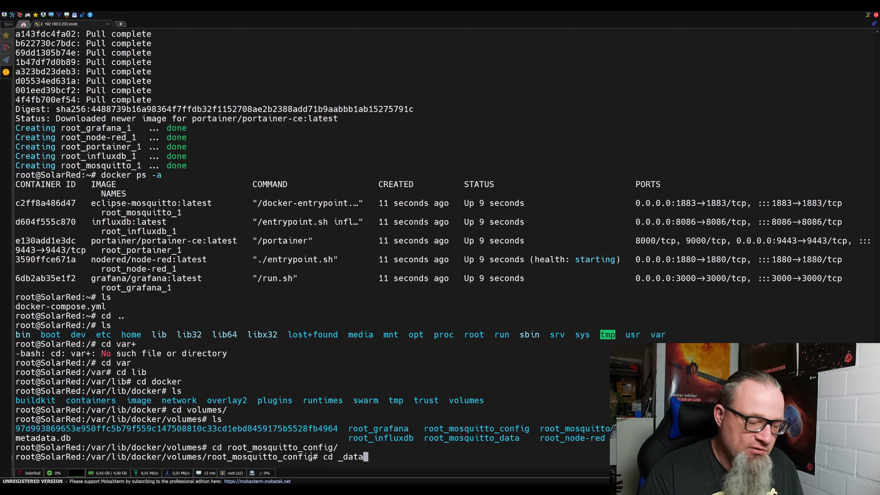
pyautogui.press('Return')
pyautogui.write('ls')
pyautogui.press('Return')
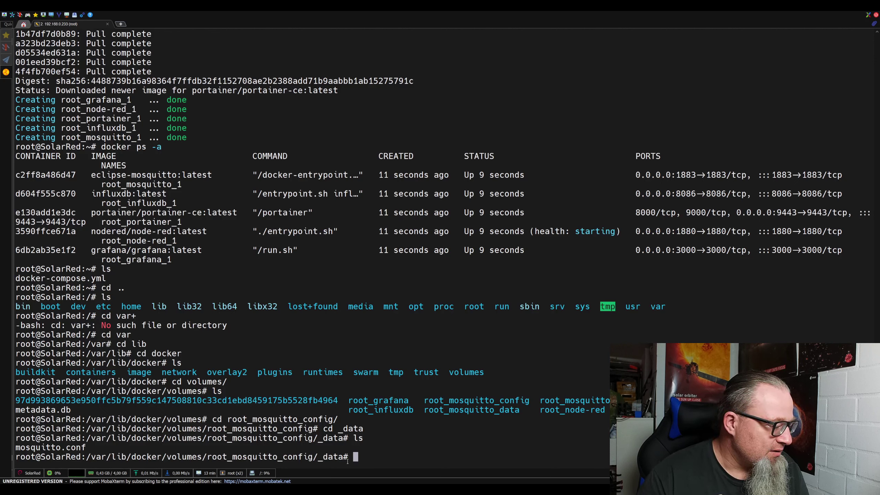
# Copy the _data folder path from the terminal prompt.
pyautogui.moveTo(344, 457); pyautogui.dragTo(90, 463)
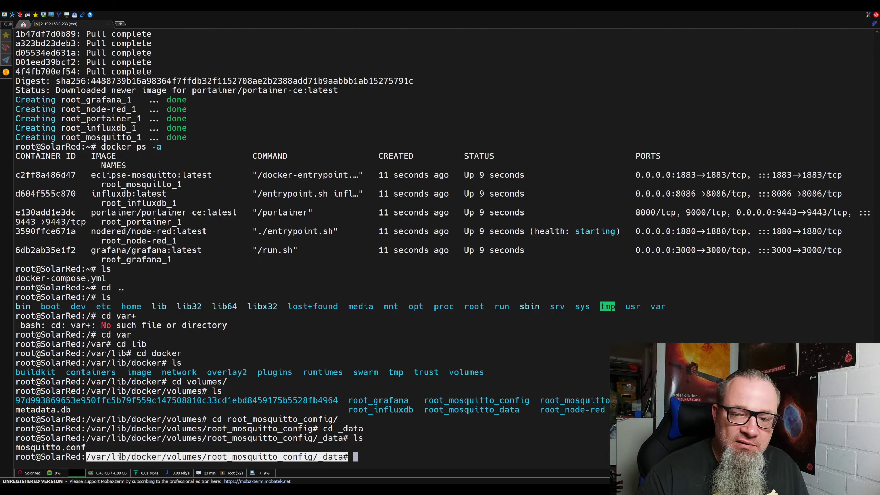
pyautogui.rightClick(184, 457)
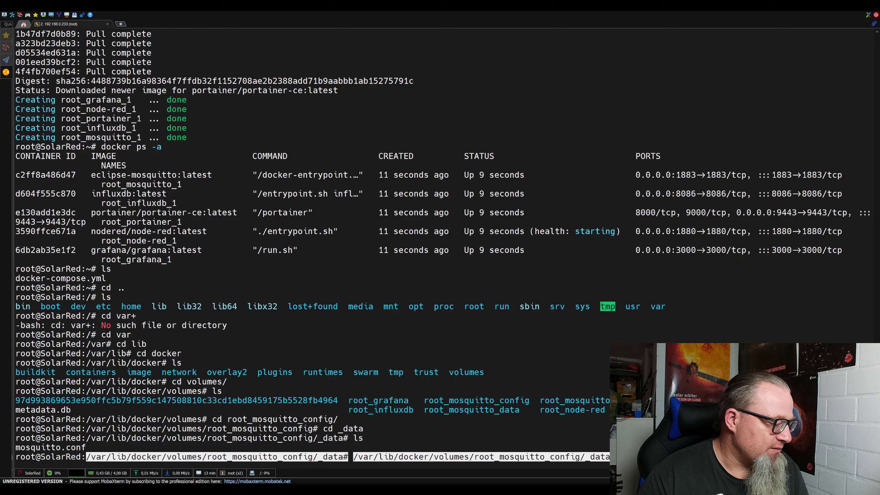
pyautogui.hotkey('alt', 'Tab')
# Put /var/lib/docker/volumes/root_mosquitto_config/_data on line 63 of docker-compose.yml and save it.
pyautogui.scroll(-8, 416, 250)
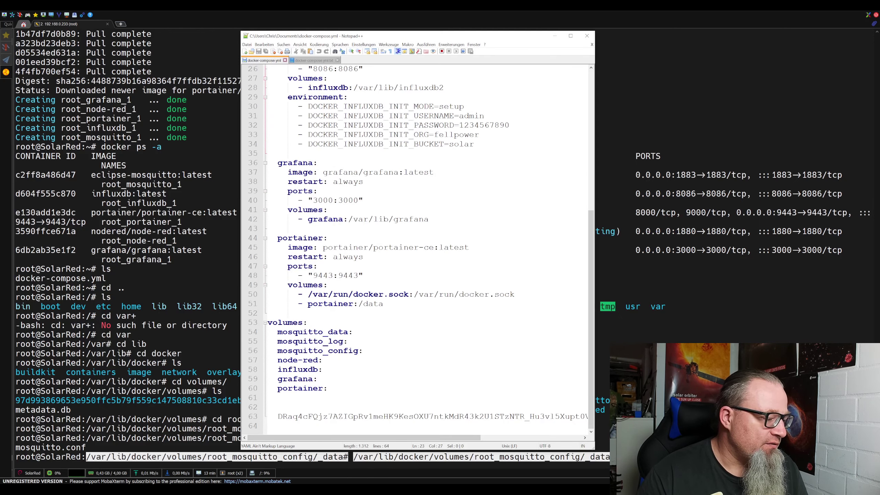
pyautogui.moveTo(278, 416); pyautogui.dragTo(600, 413)
pyautogui.hotkey('ctrl', 'v')
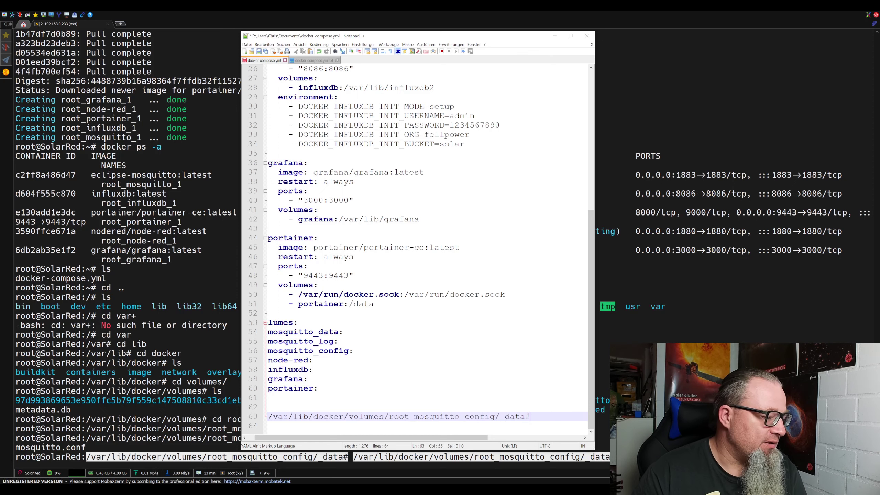
pyautogui.press('BackSpace')
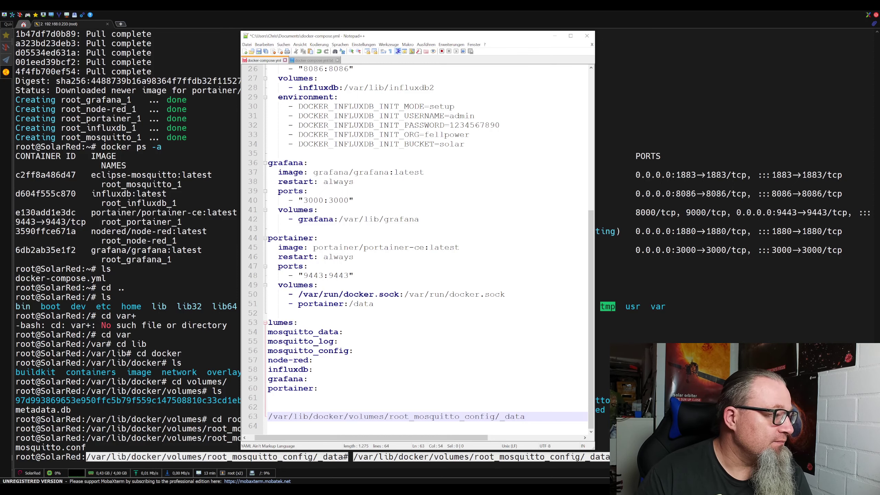
pyautogui.click(259, 52)
pyautogui.click(609, 365)
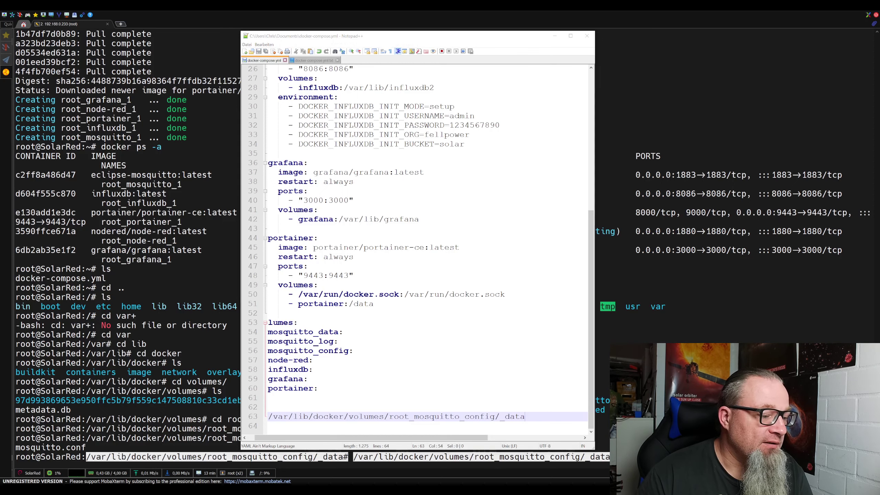
pyautogui.press('BackSpace')
pyautogui.press('BackSpace')
pyautogui.press('BackSpace')
pyautogui.press('BackSpace')
pyautogui.press('BackSpace')
pyautogui.press('BackSpace')
pyautogui.press('BackSpace')
pyautogui.press('BackSpace')
pyautogui.press('BackSpace')
pyautogui.press('BackSpace')
pyautogui.press('BackSpace')
pyautogui.press('BackSpace')
pyautogui.press('BackSpace')
pyautogui.press('BackSpace')
pyautogui.press('BackSpace')
pyautogui.press('BackSpace')
pyautogui.press('BackSpace')
pyautogui.press('BackSpace')
pyautogui.press('BackSpace')
pyautogui.press('BackSpace')
pyautogui.press('BackSpace')
pyautogui.press('BackSpace')
pyautogui.press('BackSpace')
pyautogui.press('BackSpace')
pyautogui.press('BackSpace')
pyautogui.press('BackSpace')
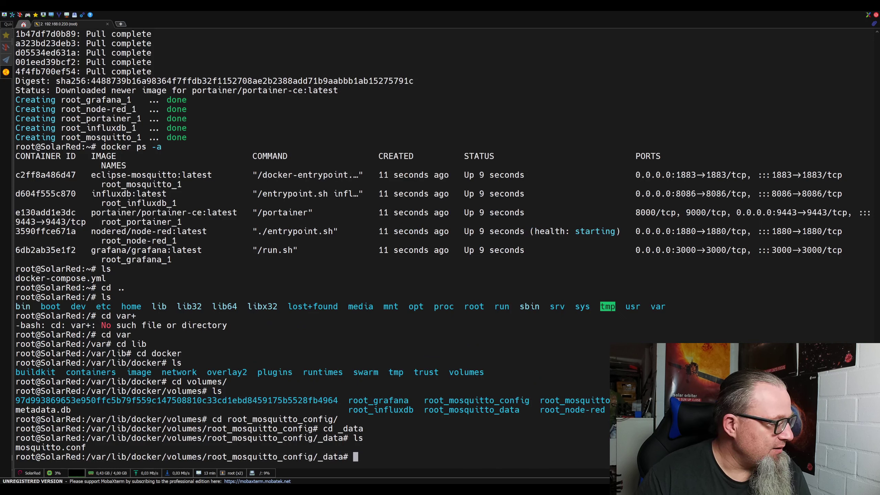
# Open mosquitto.conf in nano and reach its empty last line, erasing a stray paste.
pyautogui.write('nano mos')
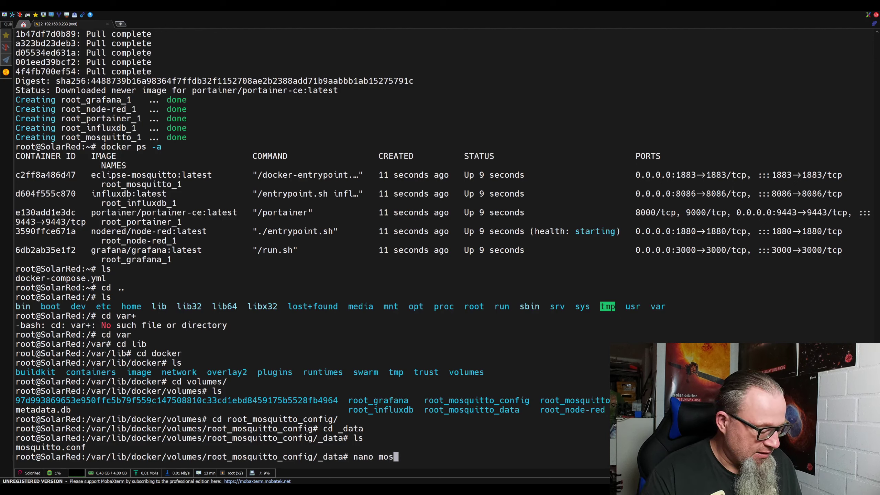
pyautogui.press('Tab')
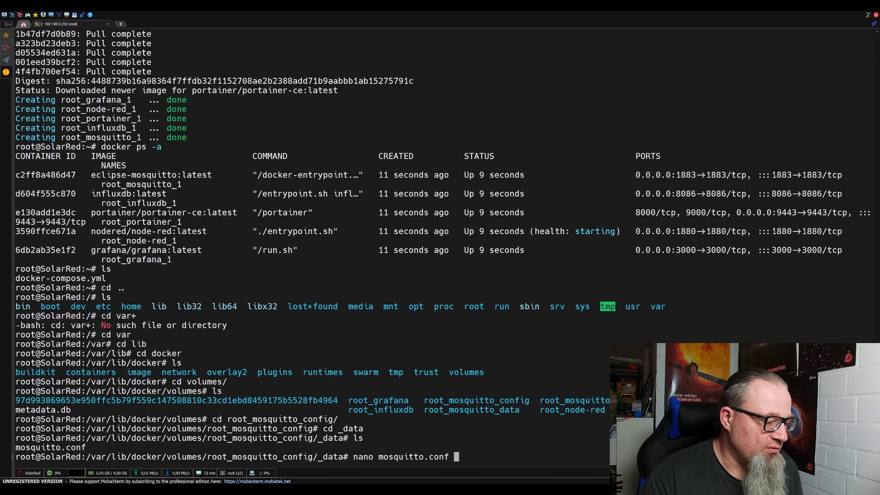
pyautogui.press('Return')
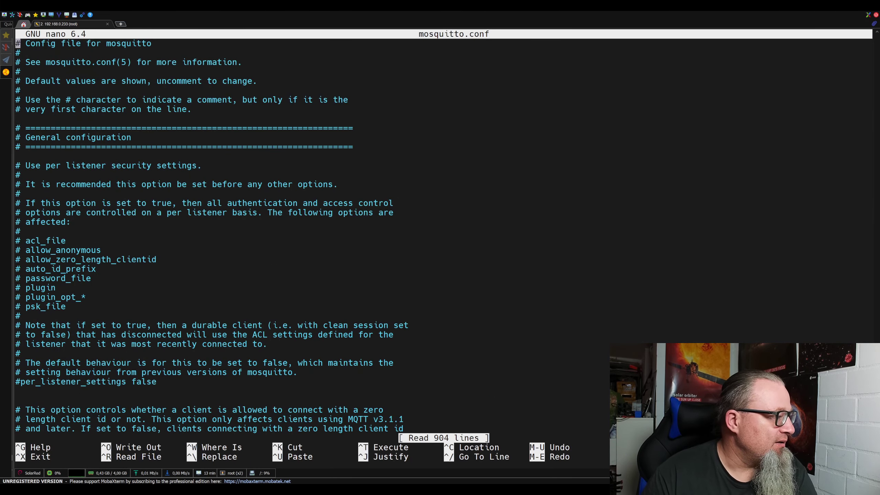
pyautogui.press('pagedown')
pyautogui.press('pagedown')
pyautogui.press('pagedown')
pyautogui.press('pagedown')
pyautogui.press('pagedown')
pyautogui.press('pagedown')
pyautogui.press('pagedown')
pyautogui.press('pagedown')
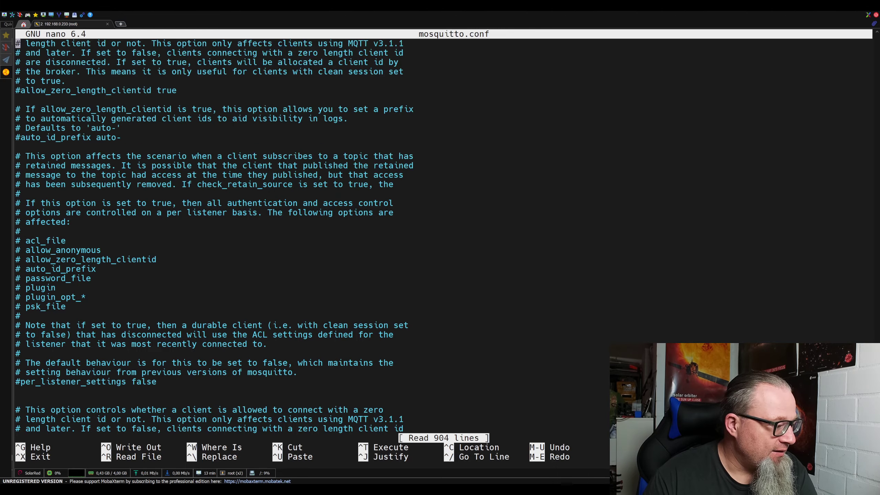
pyautogui.press('pagedown')
pyautogui.press('pagedown')
pyautogui.press('pagedown')
pyautogui.press('pagedown')
pyautogui.press('pagedown')
pyautogui.press('pagedown')
pyautogui.press('pagedown')
pyautogui.press('pagedown')
pyautogui.press('pagedown')
pyautogui.press('pagedown')
pyautogui.press('pagedown')
pyautogui.press('pagedown')
pyautogui.press('pagedown')
pyautogui.press('pagedown')
pyautogui.press('pagedown')
pyautogui.press('pagedown')
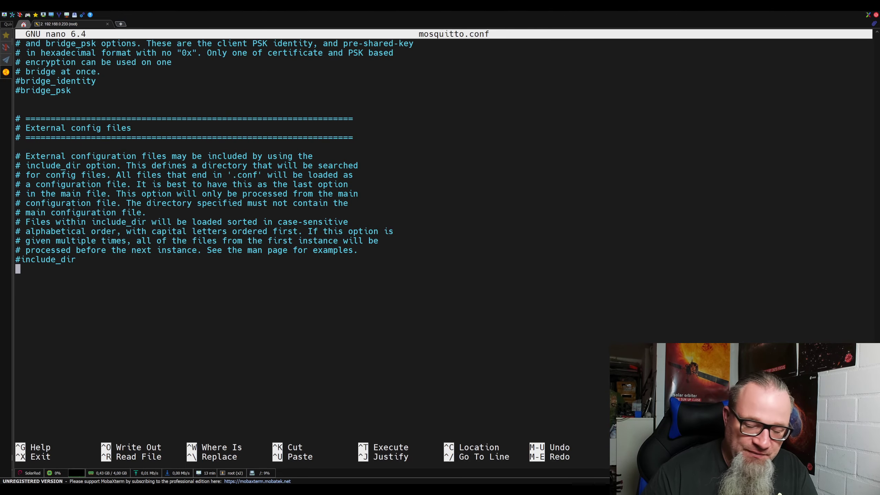
pyautogui.rightClick(331, 313)
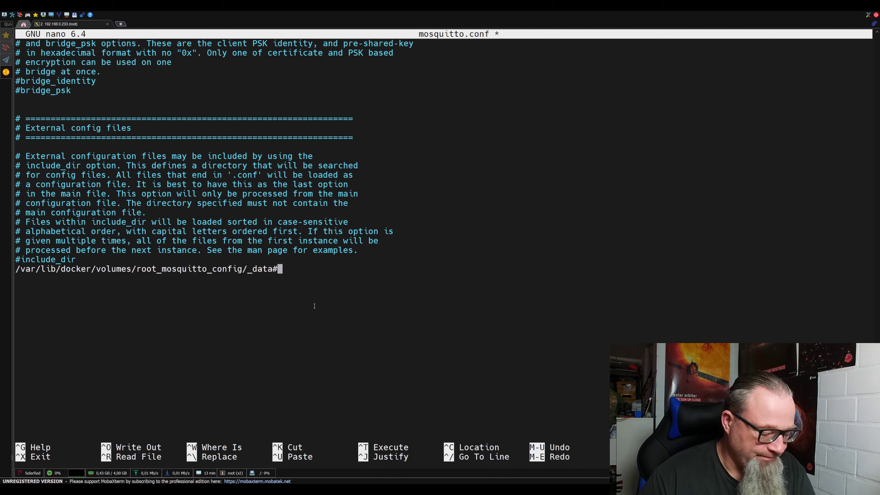
pyautogui.press('BackSpace')
pyautogui.press('BackSpace')
pyautogui.press('BackSpace')
pyautogui.press('BackSpace')
pyautogui.press('BackSpace')
pyautogui.press('BackSpace')
pyautogui.press('BackSpace')
pyautogui.press('BackSpace')
pyautogui.press('BackSpace')
pyautogui.press('BackSpace')
pyautogui.press('BackSpace')
pyautogui.press('BackSpace')
pyautogui.press('BackSpace')
pyautogui.press('BackSpace')
pyautogui.press('BackSpace')
pyautogui.press('BackSpace')
pyautogui.press('BackSpace')
pyautogui.press('BackSpace')
pyautogui.press('BackSpace')
pyautogui.press('BackSpace')
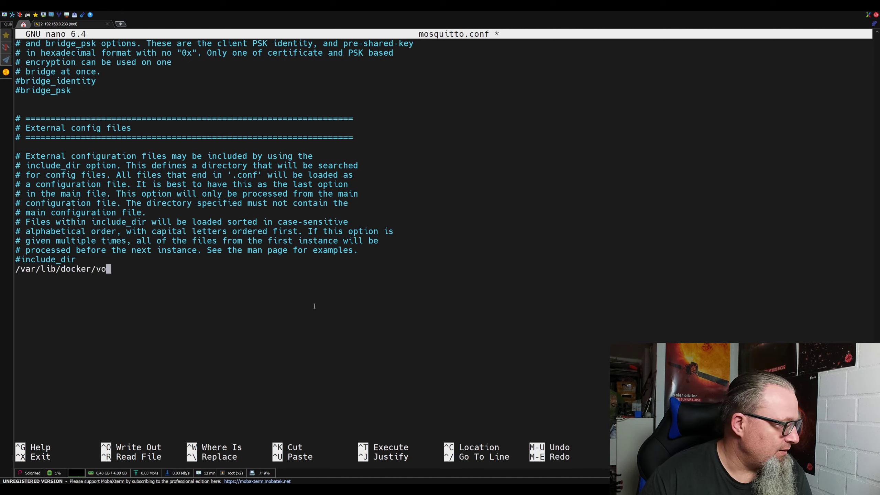
pyautogui.press('BackSpace')
pyautogui.press('BackSpace')
pyautogui.press('BackSpace')
pyautogui.press('BackSpace')
pyautogui.press('BackSpace')
pyautogui.press('BackSpace')
pyautogui.press('BackSpace')
pyautogui.press('BackSpace')
pyautogui.press('BackSpace')
pyautogui.press('BackSpace')
pyautogui.press('BackSpace')
pyautogui.press('BackSpace')
pyautogui.press('BackSpace')
pyautogui.press('BackSpace')
pyautogui.press('BackSpace')
pyautogui.press('BackSpace')
pyautogui.press('BackSpace')
pyautogui.press('BackSpace')
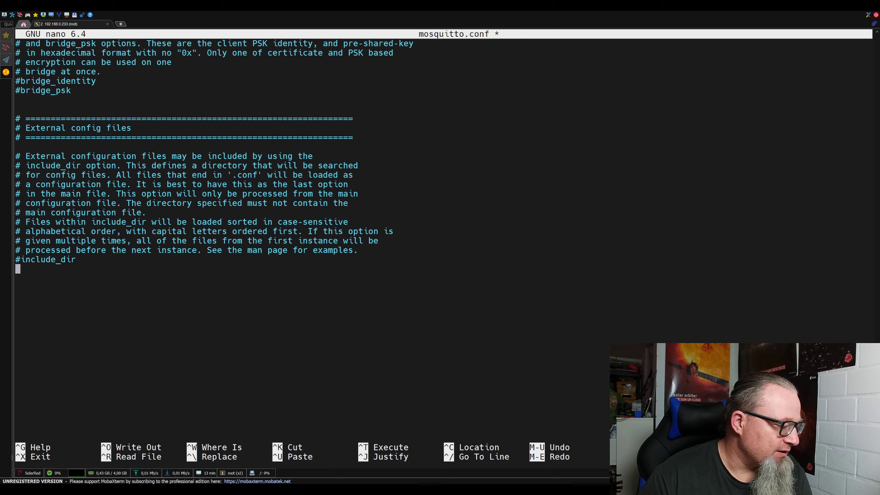
pyautogui.hotkey('alt', 'Tab')
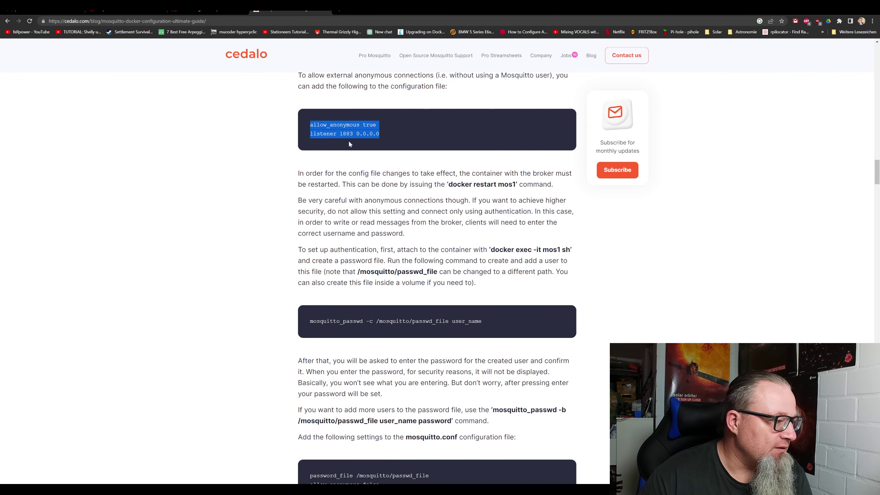
# Copy the two listener configuration lines from Cedalo's Mosquitto Docker guide.
pyautogui.rightClick(348, 131)
pyautogui.click(360, 135)
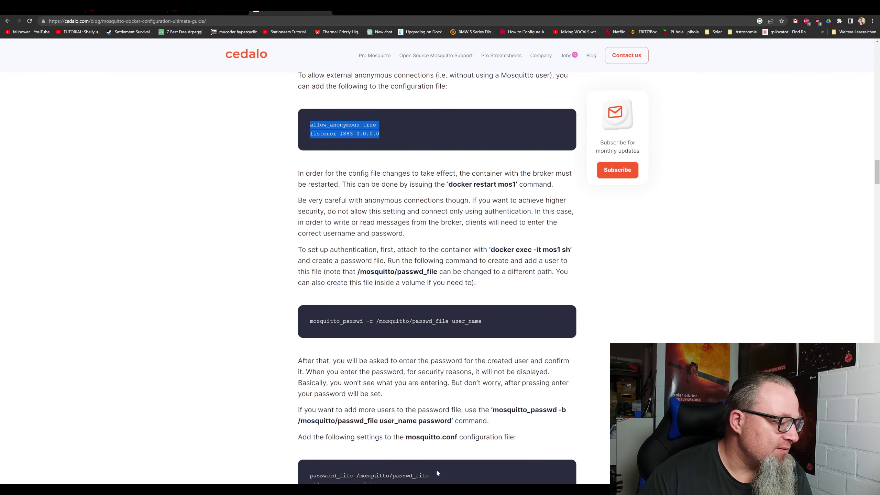
pyautogui.hotkey('alt', 'Tab')
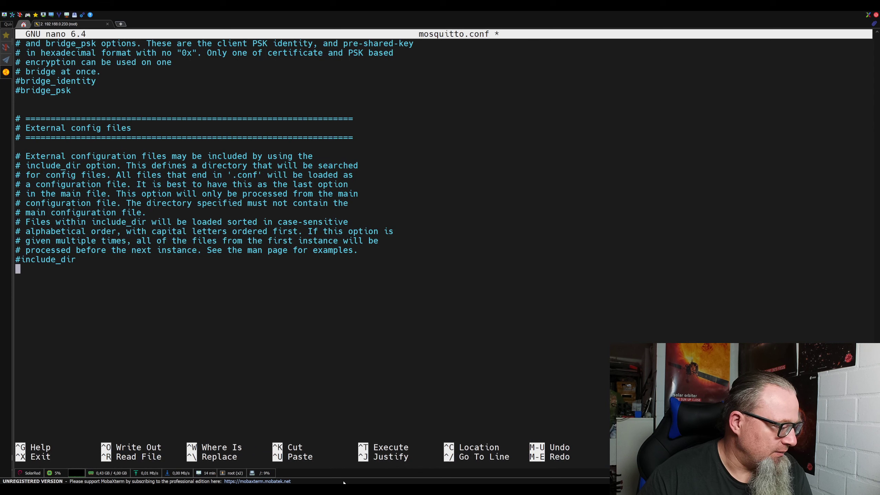
# Append allow_anonymous true and listener 1883 0.0.0.0 to mosquitto.conf and save in nano.
pyautogui.rightClick(284, 341)
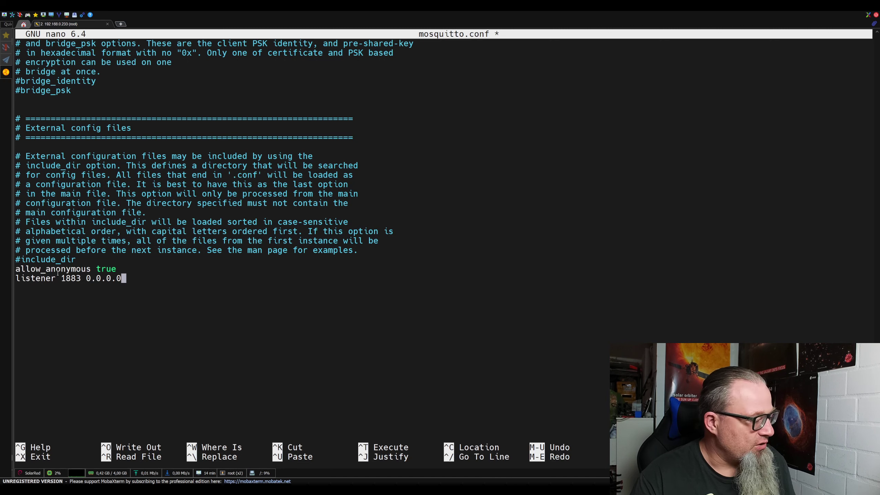
pyautogui.hotkey('ctrl', 'x')
pyautogui.press('y')
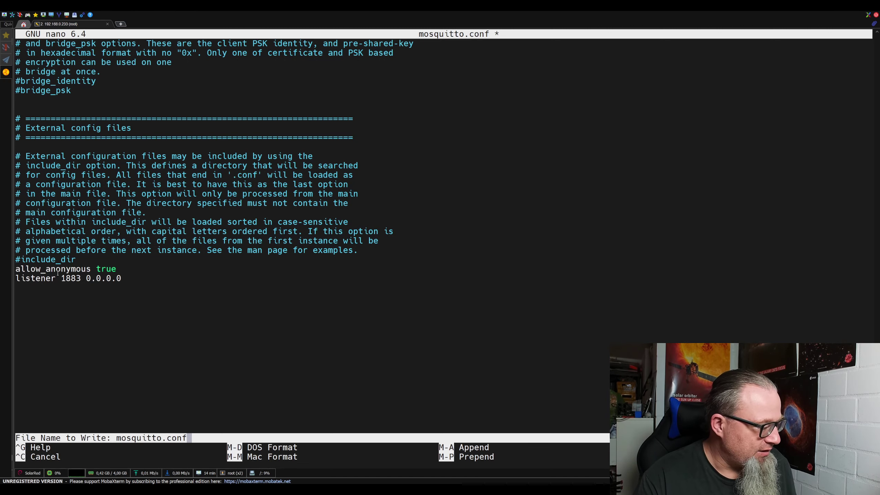
pyautogui.press('Return')
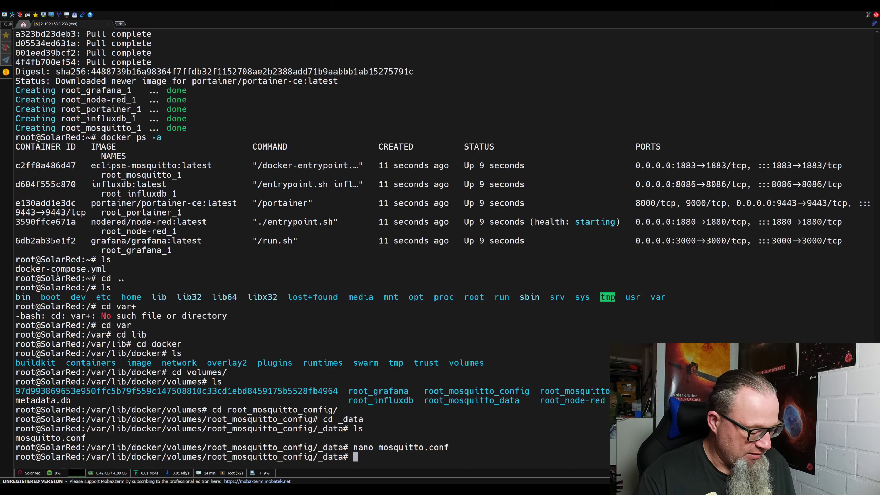
# Return to the home folder and list the running containers with docker ps.
pyautogui.write('cd')
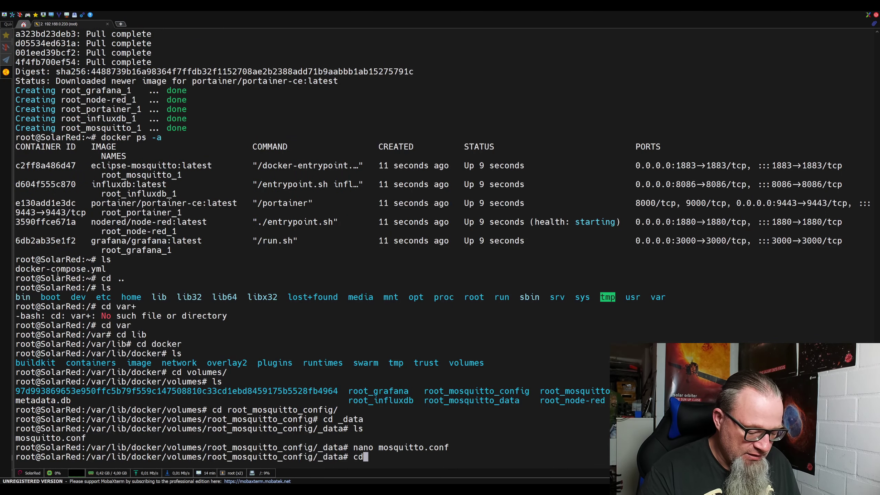
pyautogui.write('\\')
pyautogui.press('Return')
pyautogui.press('Return')
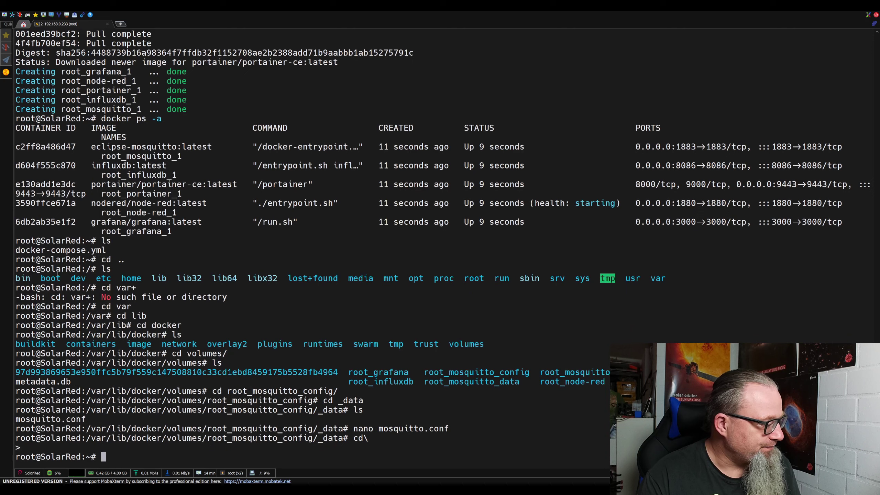
pyautogui.write('ls')
pyautogui.press('Return')
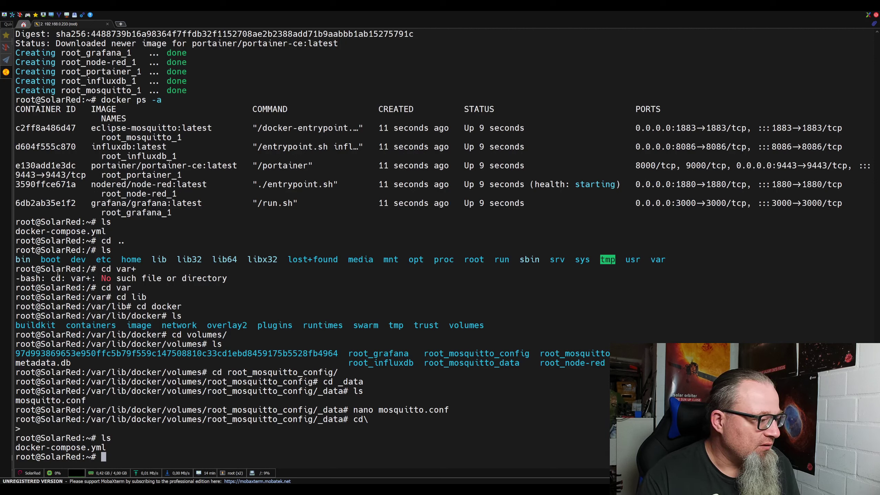
pyautogui.write('docker ')
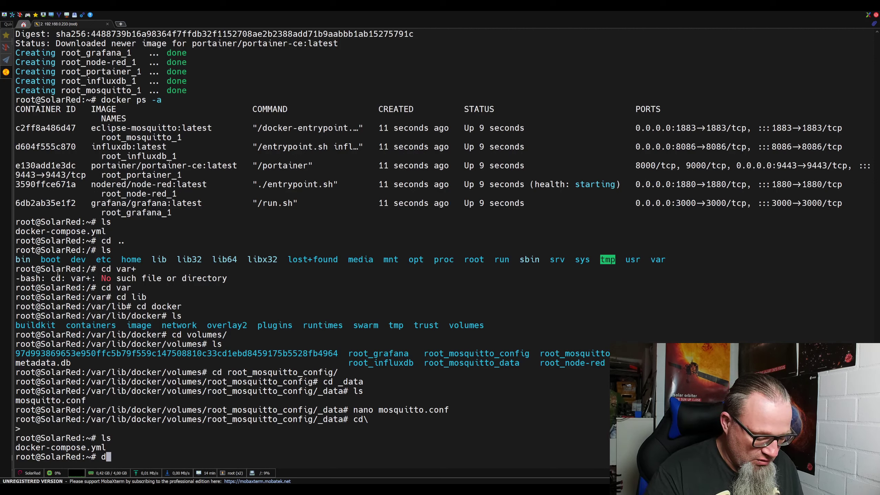
pyautogui.write('ps')
pyautogui.press('Return')
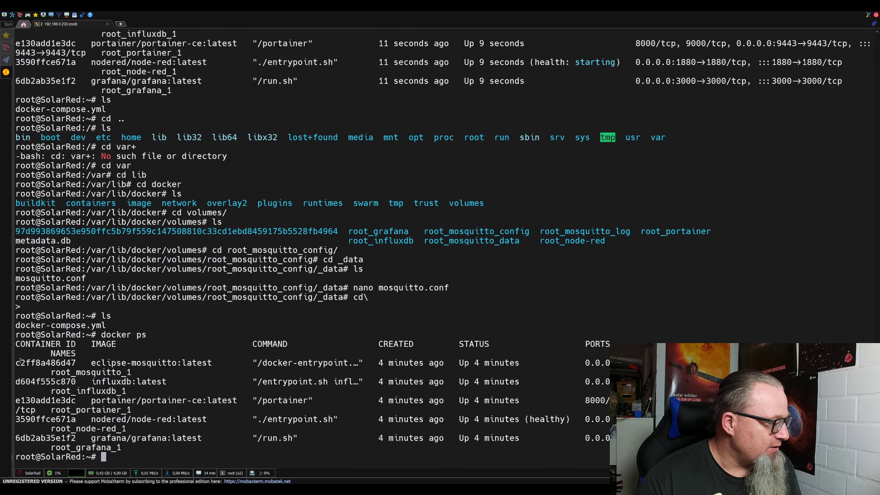
# Restart the Mosquitto container c2ff8a486d47 with docker restart.
pyautogui.moveTo(17, 363); pyautogui.dragTo(75, 362)
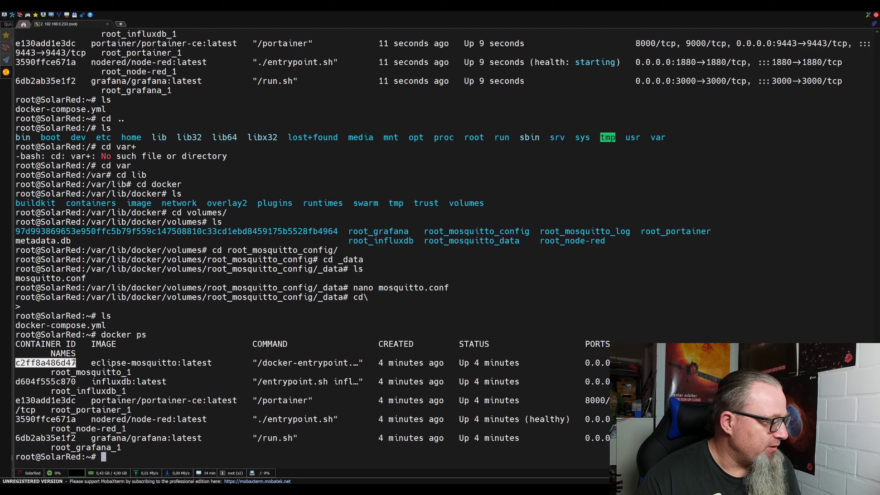
pyautogui.click(146, 457)
pyautogui.write('d')
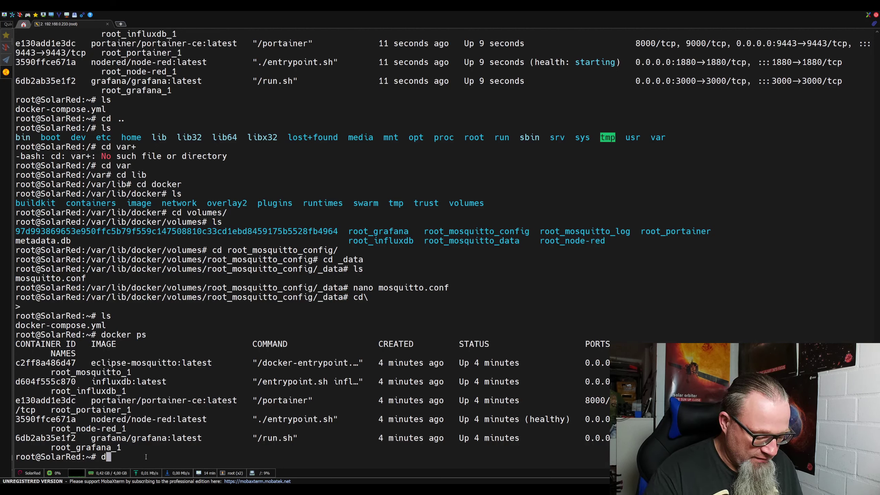
pyautogui.write('ocker restart')
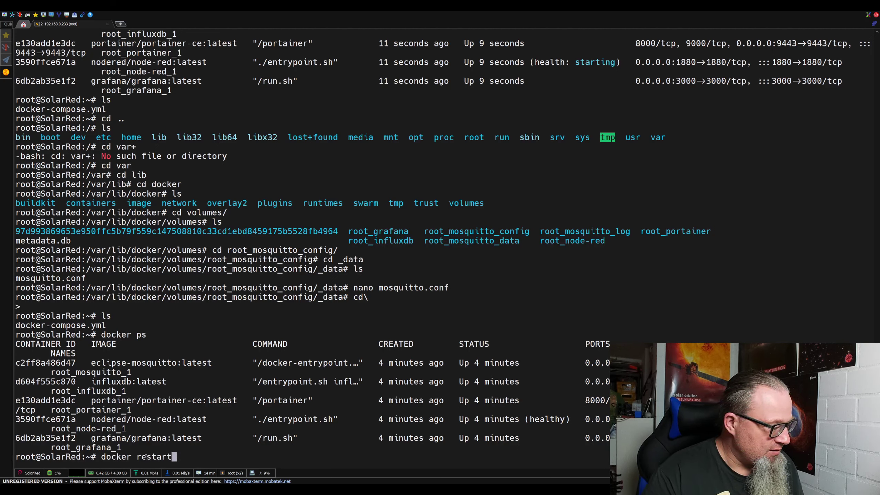
pyautogui.rightClick(204, 438)
pyautogui.press('Return')
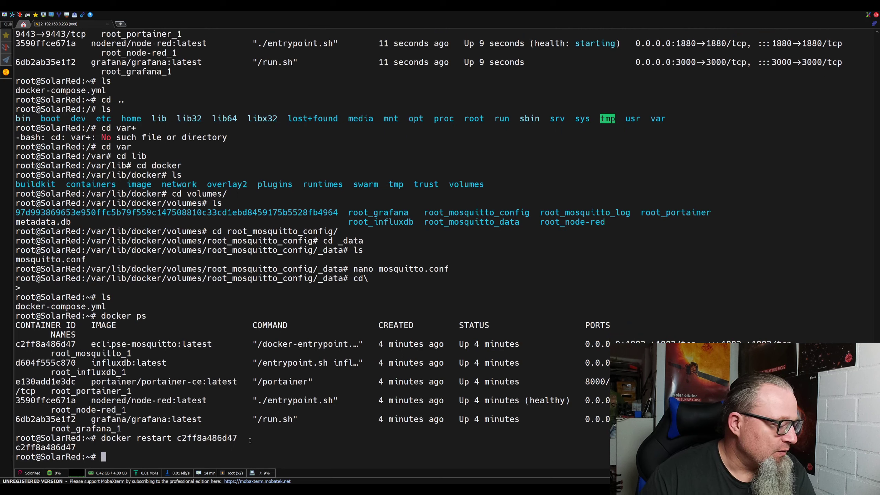
pyautogui.hotkey('alt', 'Tab')
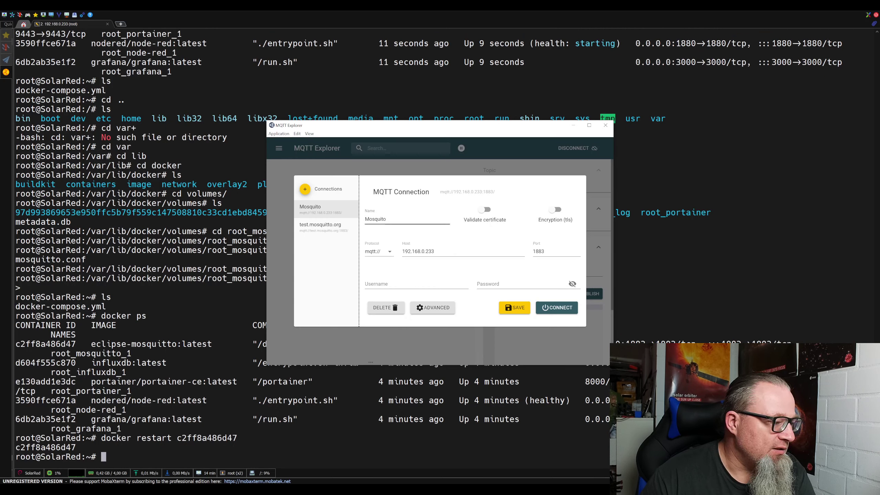
# Connect to the broker at 192.168.0.233, browse $SYS/broker topics, then minimize MQTT Explorer.
pyautogui.click(547, 313)
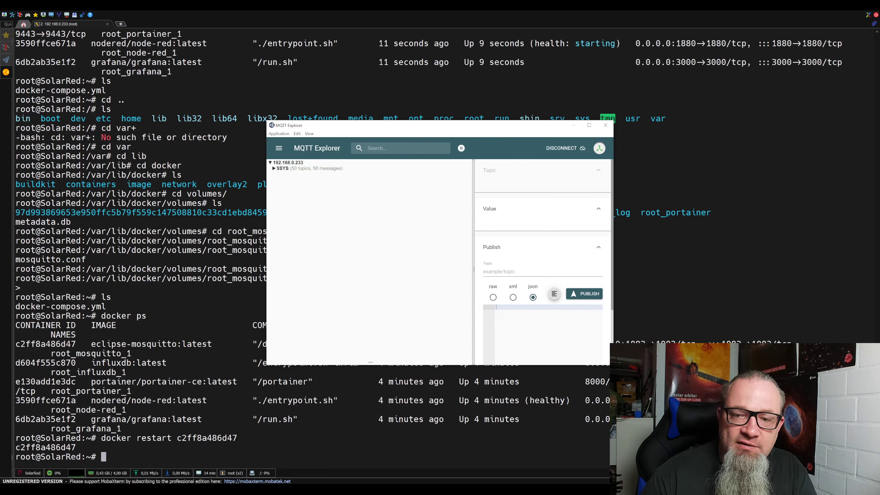
pyautogui.click(280, 168)
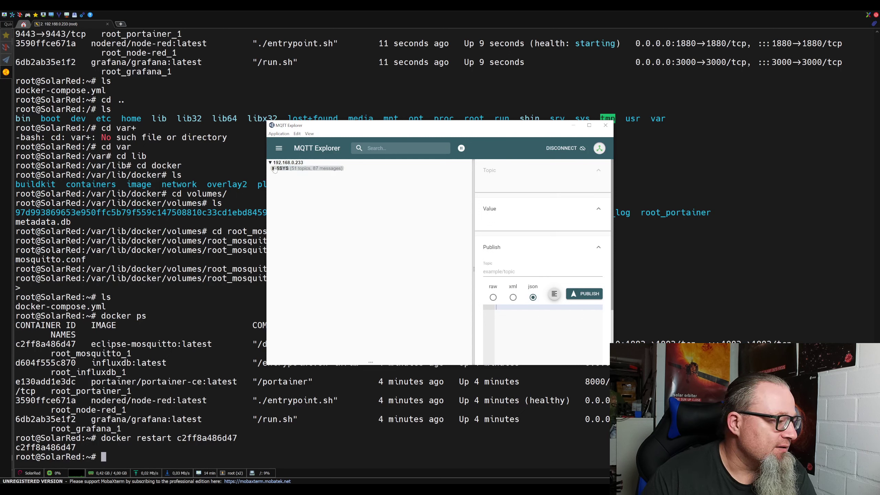
pyautogui.click(277, 175)
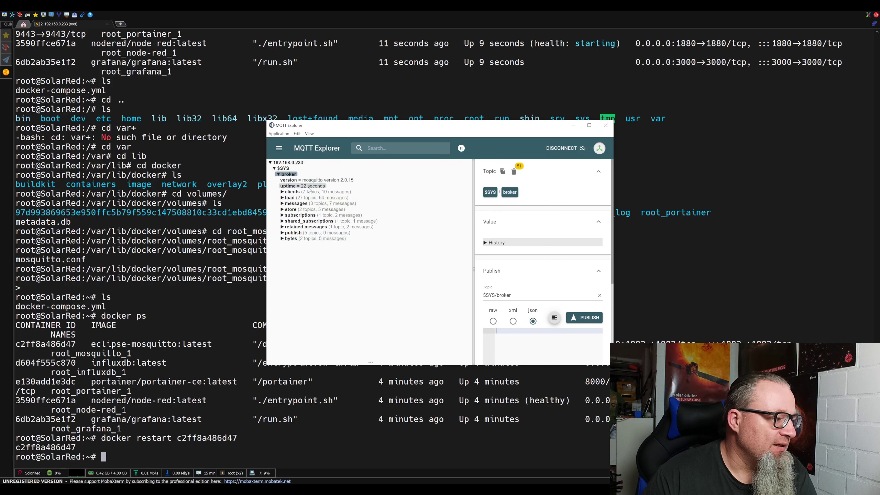
pyautogui.click(279, 175)
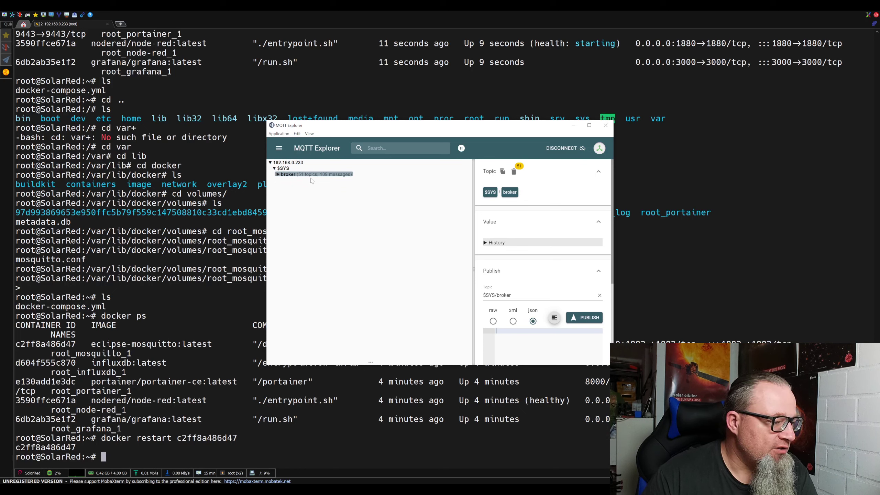
pyautogui.click(574, 125)
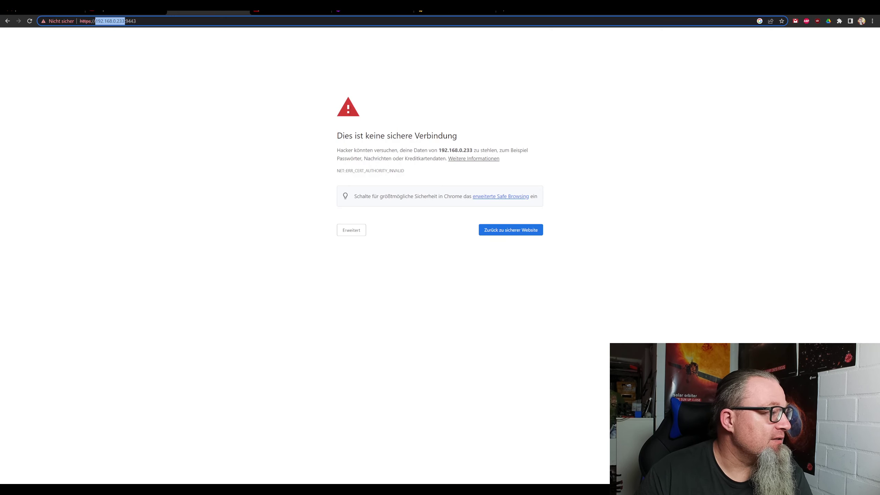
pyautogui.click(361, 233)
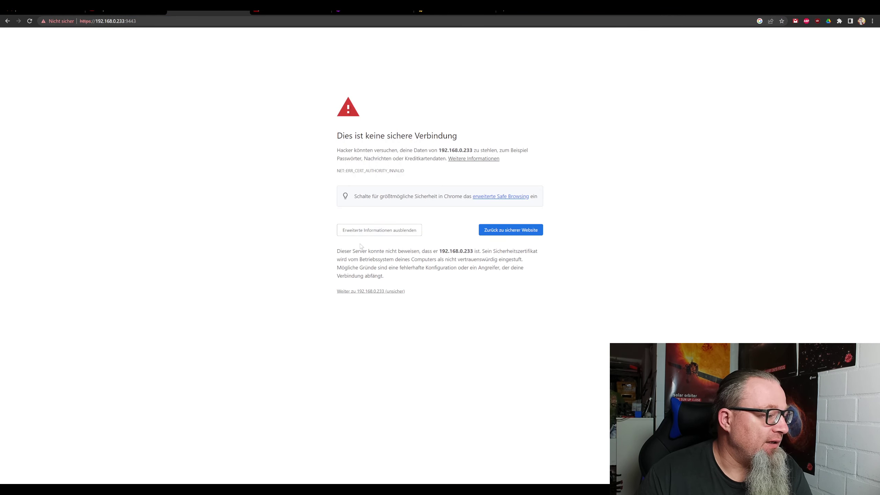
pyautogui.click(362, 291)
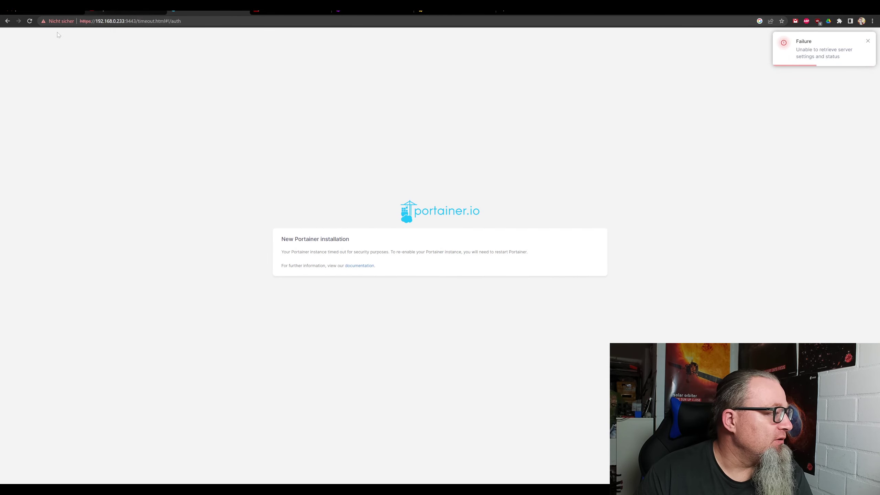
pyautogui.click(30, 22)
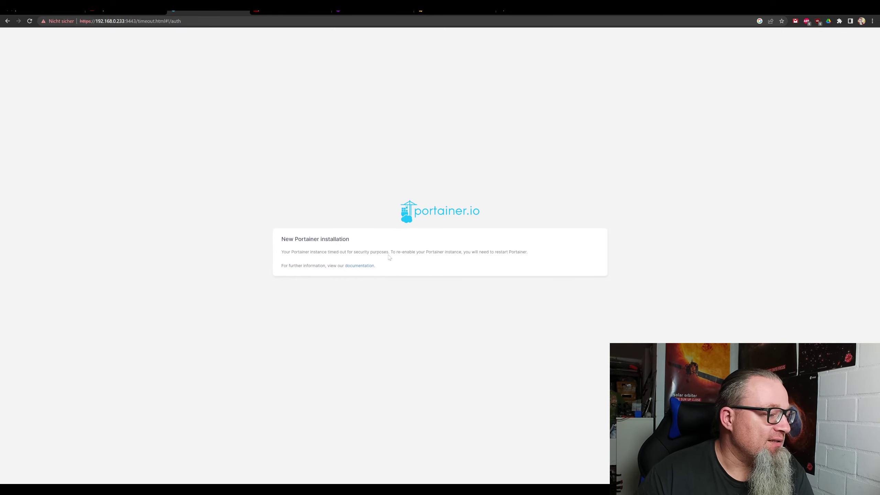
# Run docker restart e130 to restart the Portainer container e130add1e3dc.
pyautogui.hotkey('alt', 'Tab')
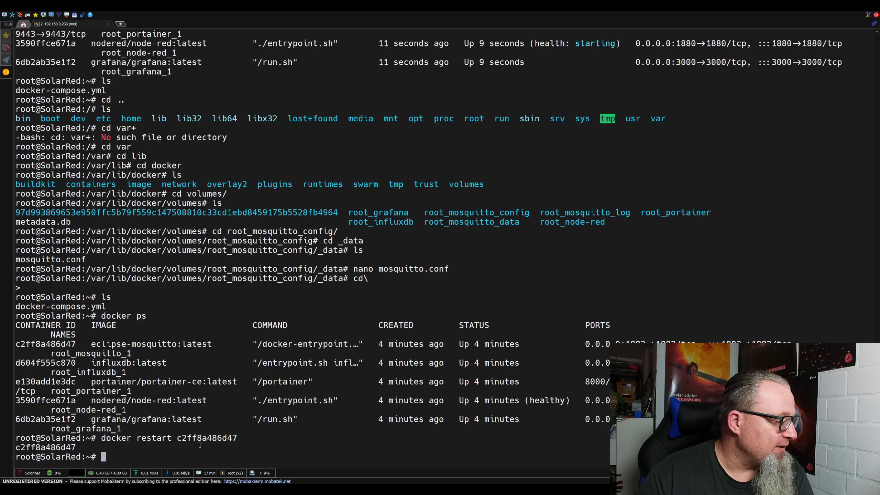
pyautogui.write('docker resra')
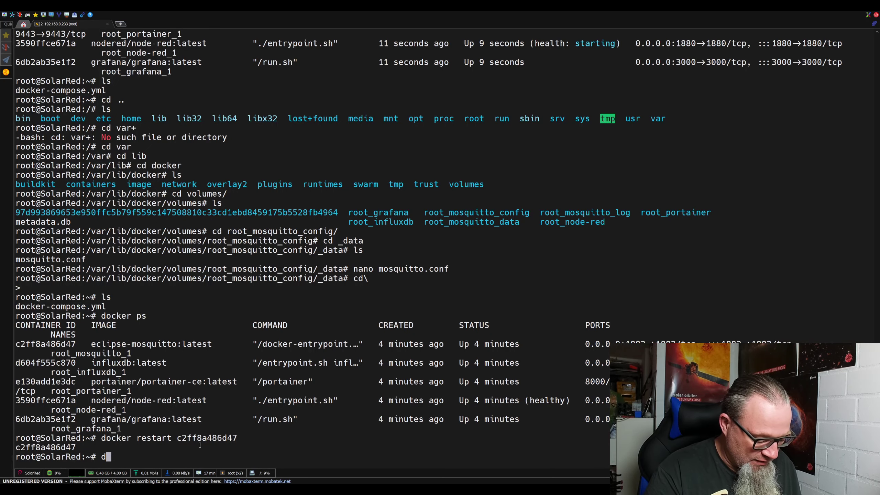
pyautogui.write('rt')
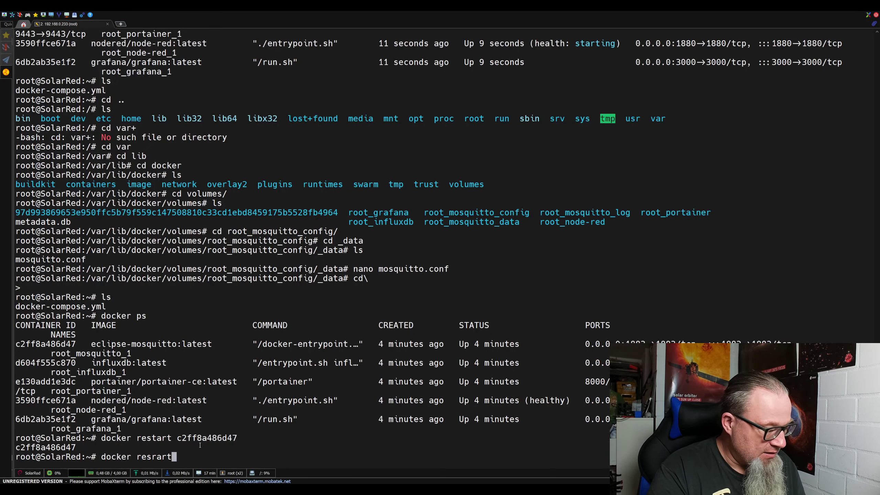
pyautogui.press('BackSpace')
pyautogui.press('BackSpace')
pyautogui.press('BackSpace')
pyautogui.press('BackSpace')
pyautogui.press('BackSpace')
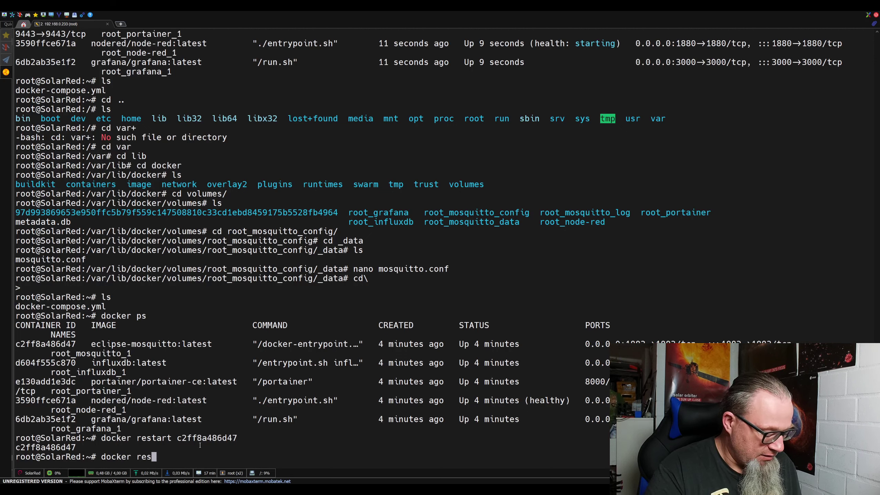
pyautogui.write('tart')
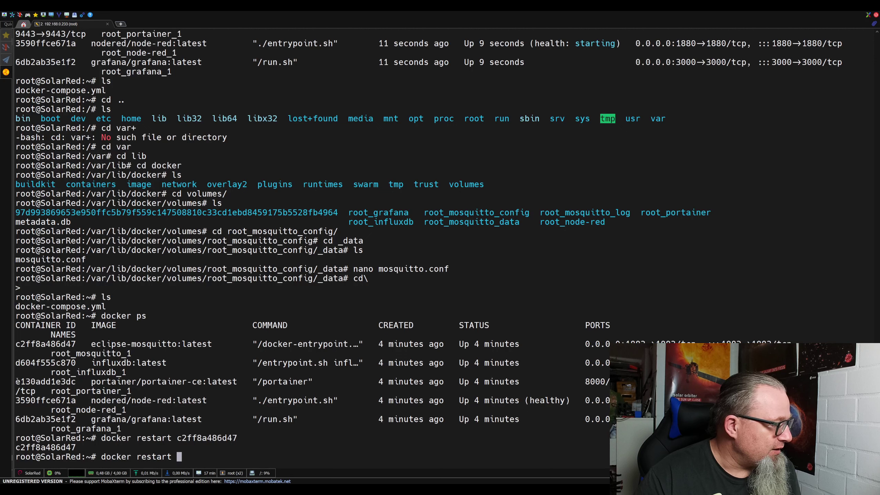
pyautogui.moveTo(17, 381); pyautogui.dragTo(74, 380)
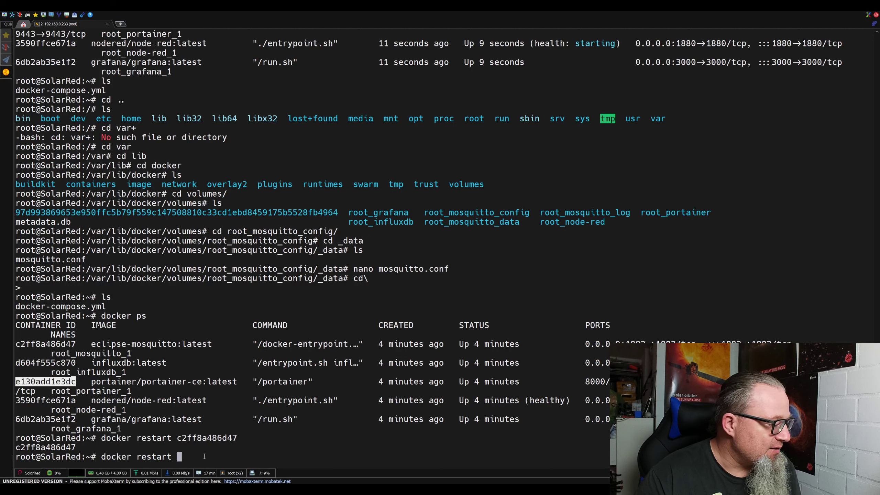
pyautogui.click(202, 454)
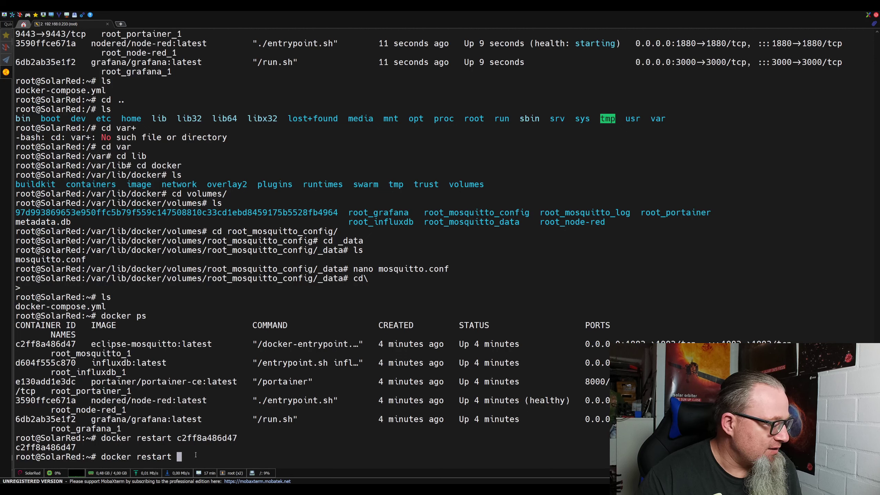
pyautogui.write('e130')
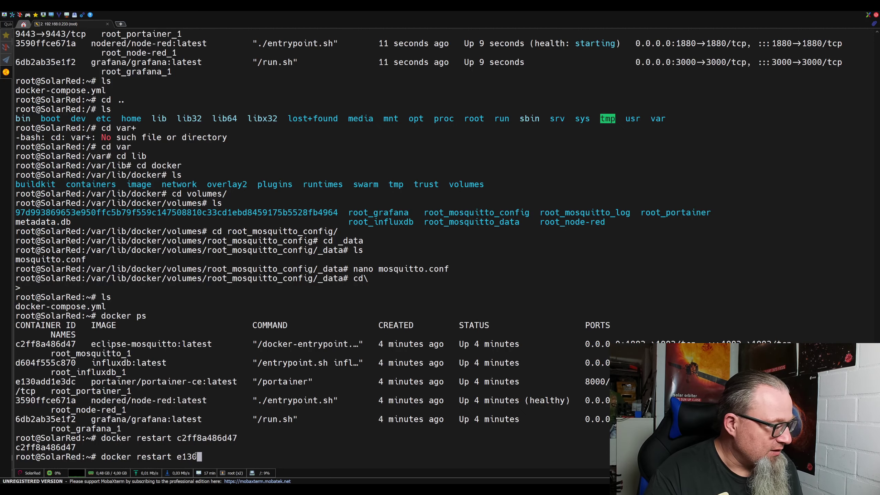
pyautogui.press('Return')
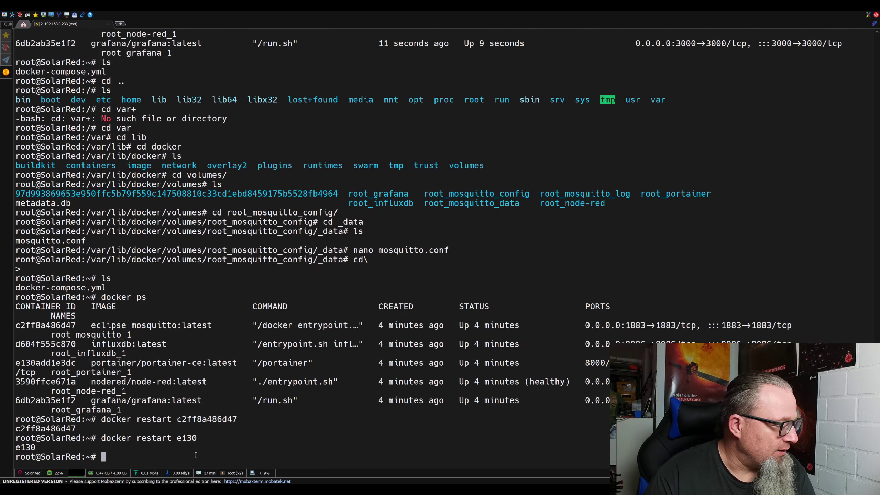
pyautogui.hotkey('alt', 'Tab')
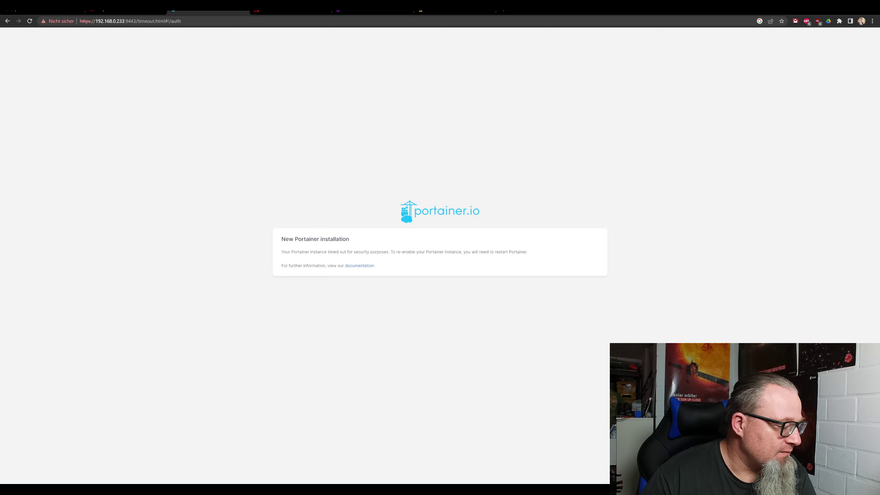
# Reload Portainer and create the administrator account, entering and confirming its password.
pyautogui.click(31, 22)
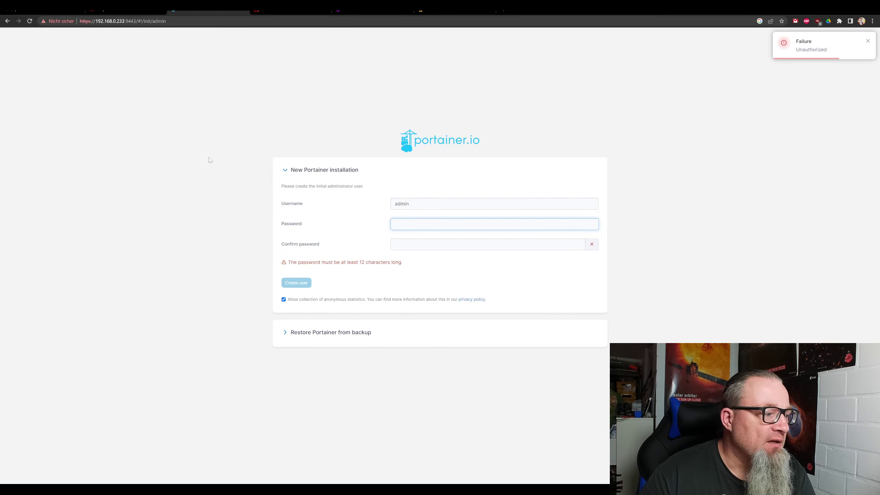
pyautogui.write('••••••••')
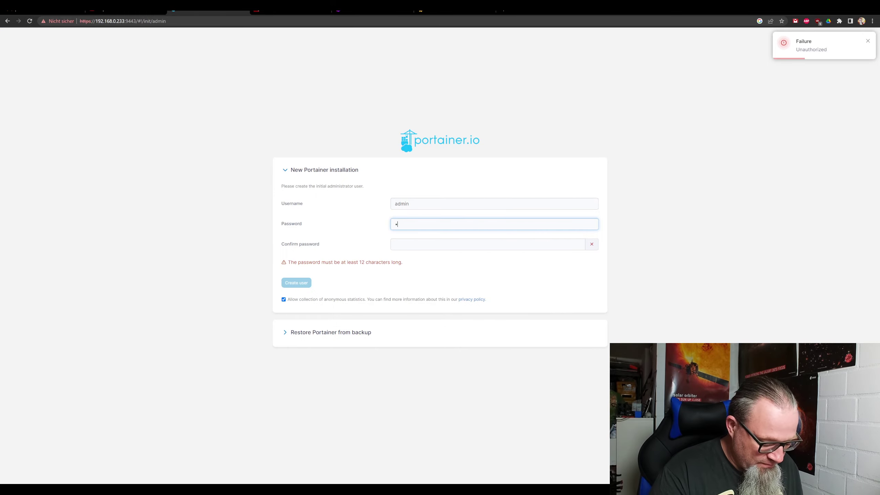
pyautogui.write('••••')
pyautogui.press('Tab')
pyautogui.write('•••••••••')
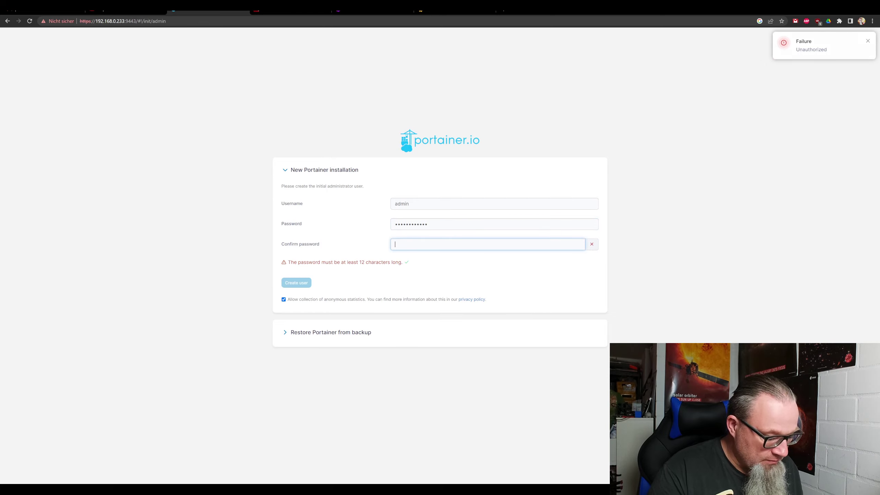
pyautogui.write('•••')
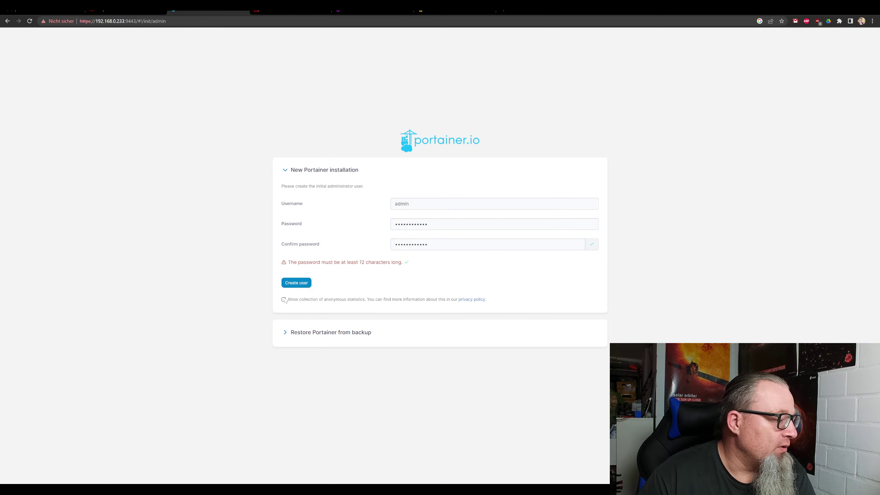
pyautogui.click(296, 283)
# Open the local Docker environment and check its images and five running containers.
pyautogui.click(167, 178)
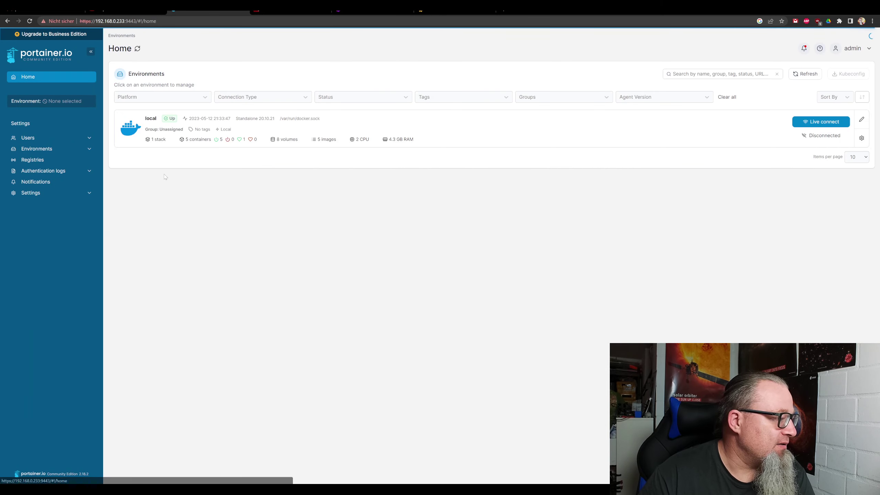
pyautogui.click(134, 140)
pyautogui.click(43, 160)
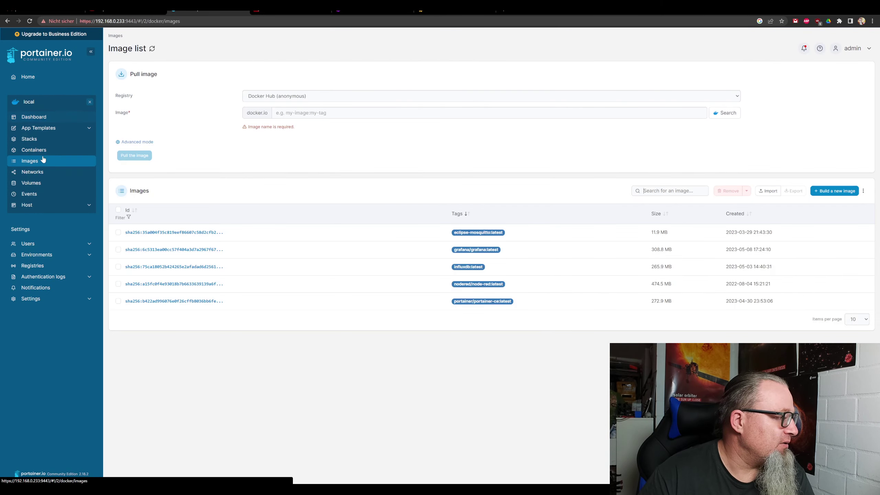
pyautogui.click(41, 150)
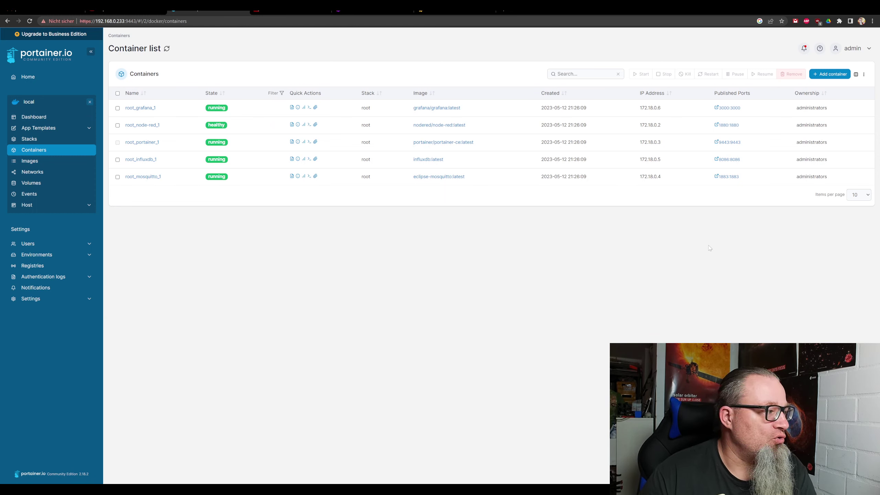
pyautogui.click(291, 10)
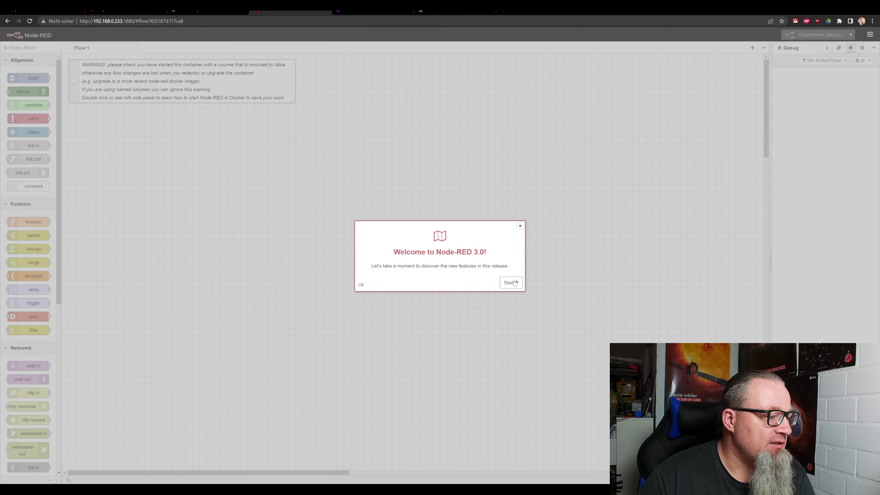
# Close the welcome tour, delete the Docker volume warning comment, deploy Flow 1, then show InfluxDB sign-in.
pyautogui.click(520, 226)
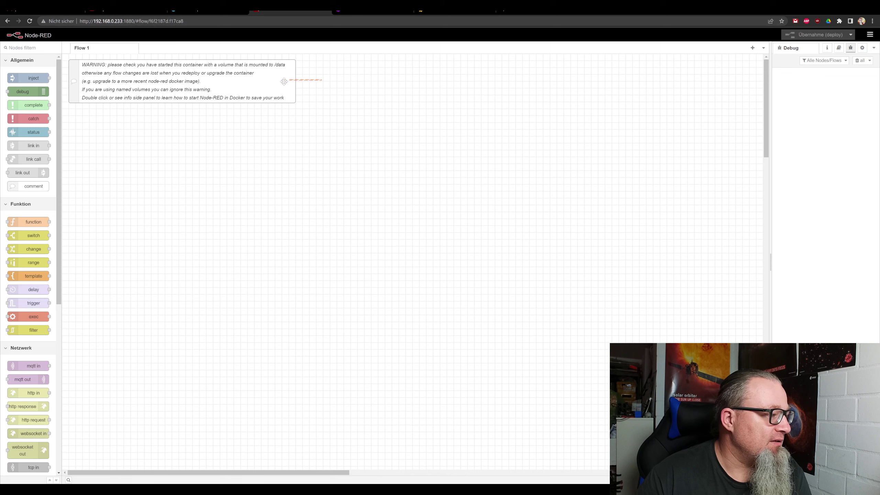
pyautogui.moveTo(312, 56); pyautogui.dragTo(74, 123)
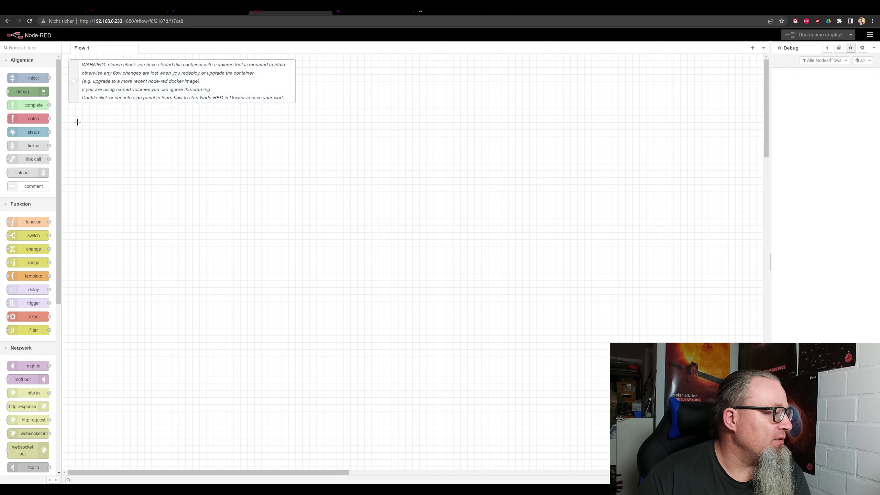
pyautogui.press('Delete')
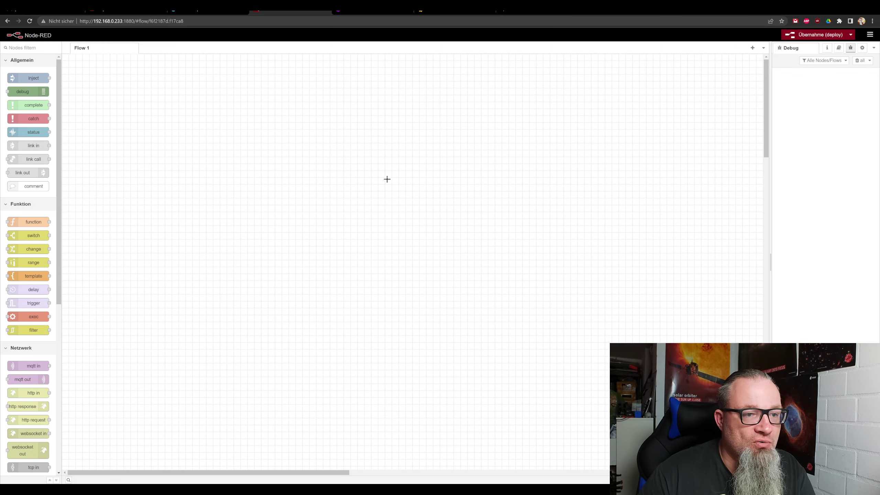
pyautogui.click(816, 34)
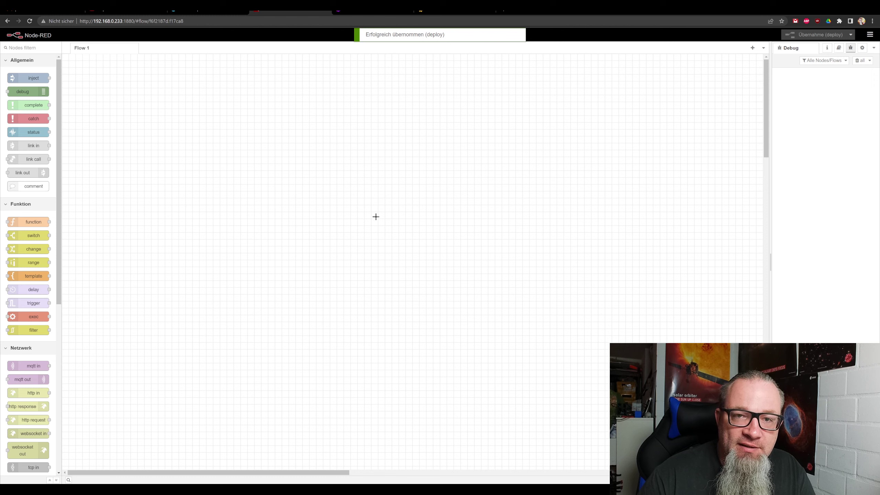
pyautogui.click(364, 9)
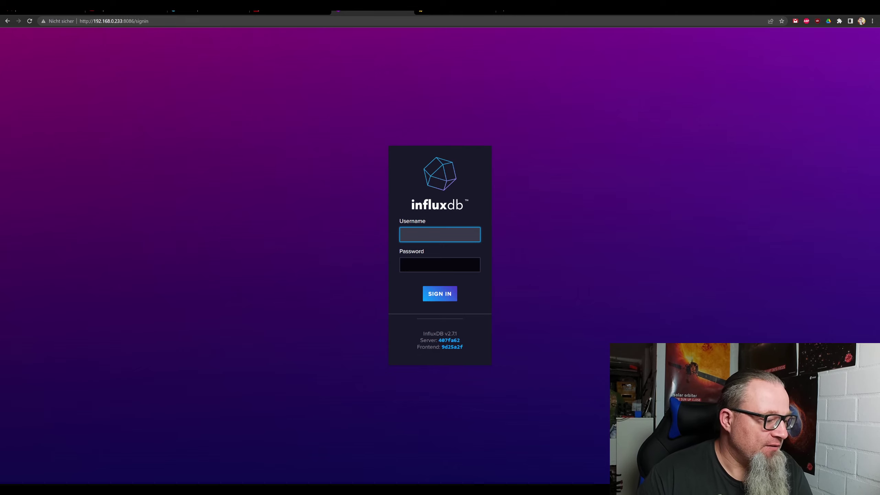
# Sign in to InfluxDB with the admin account and its password.
pyautogui.write('admin')
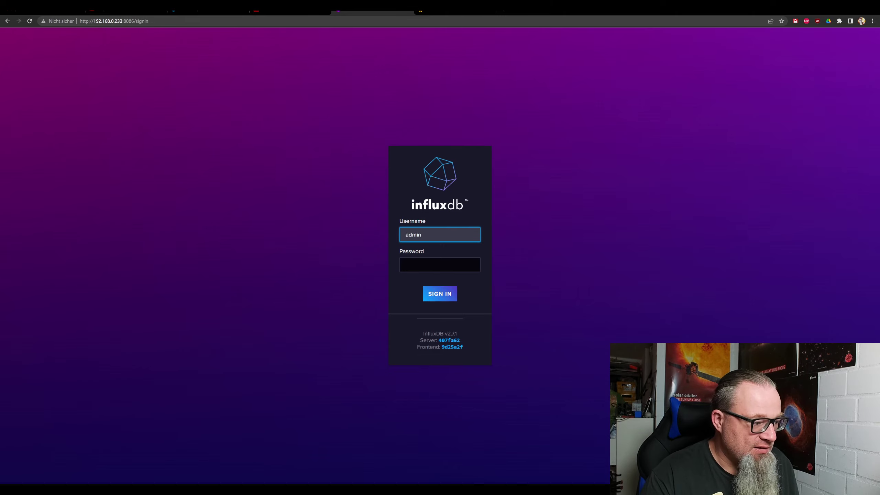
pyautogui.press('Tab')
pyautogui.write('admin')
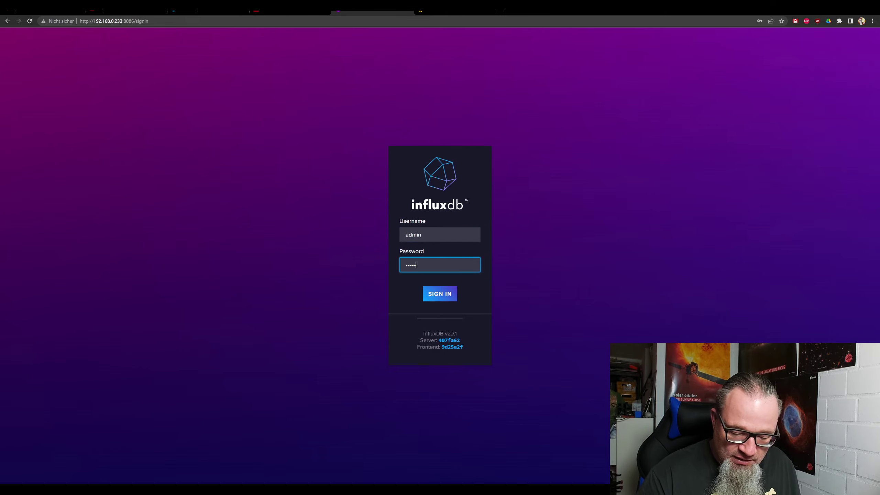
pyautogui.press('Return')
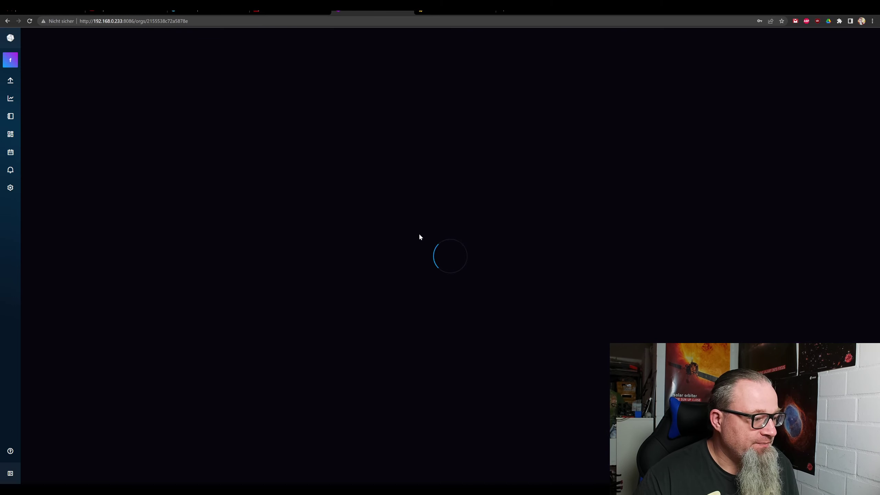
# Open Load Data > Buckets to see the solar bucket, then go to Grafana's login page.
pyautogui.moveTo(13, 83)
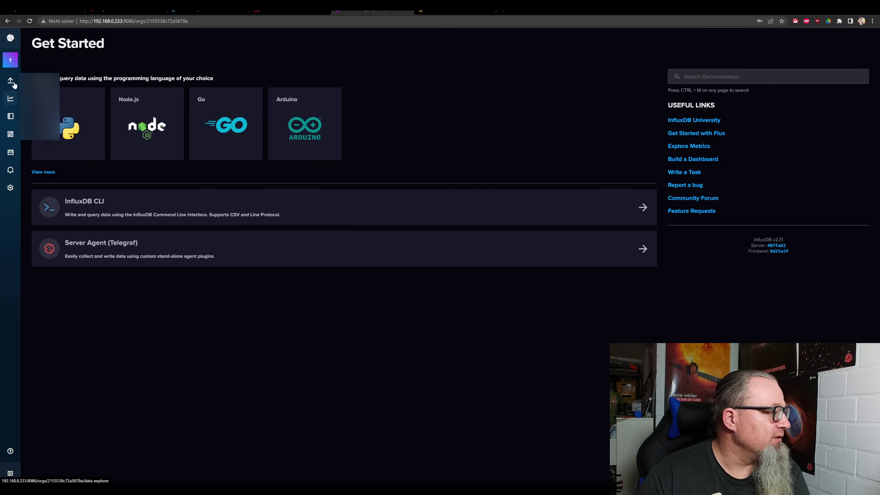
pyautogui.click(34, 95)
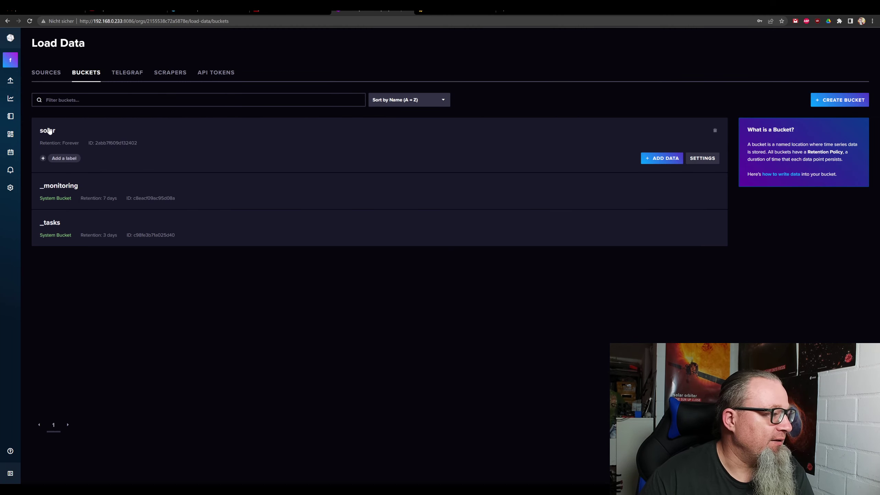
pyautogui.hotkey('ctrl', 'Tab')
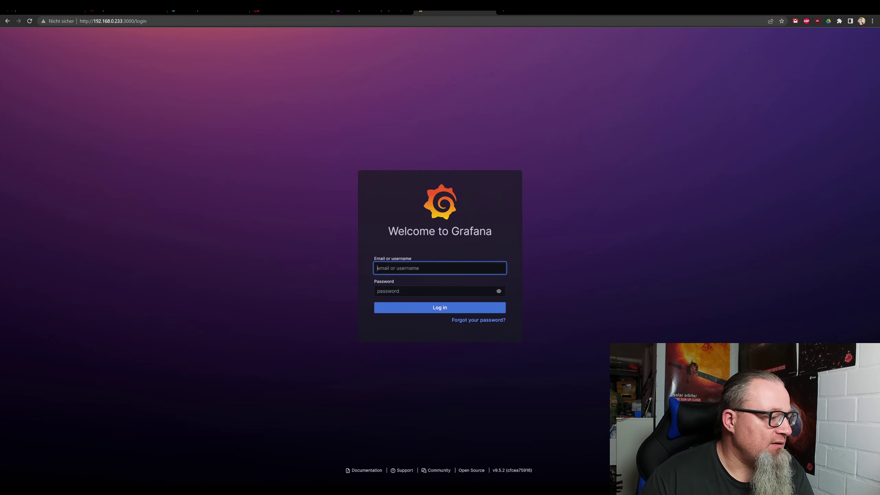
# Log in to Grafana with the default admin credentials.
pyautogui.write('admin')
pyautogui.press('Tab')
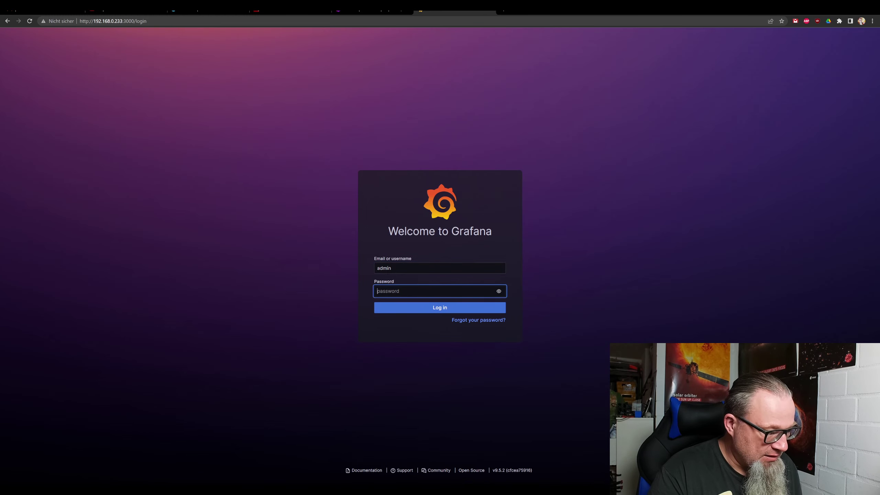
pyautogui.write('admin')
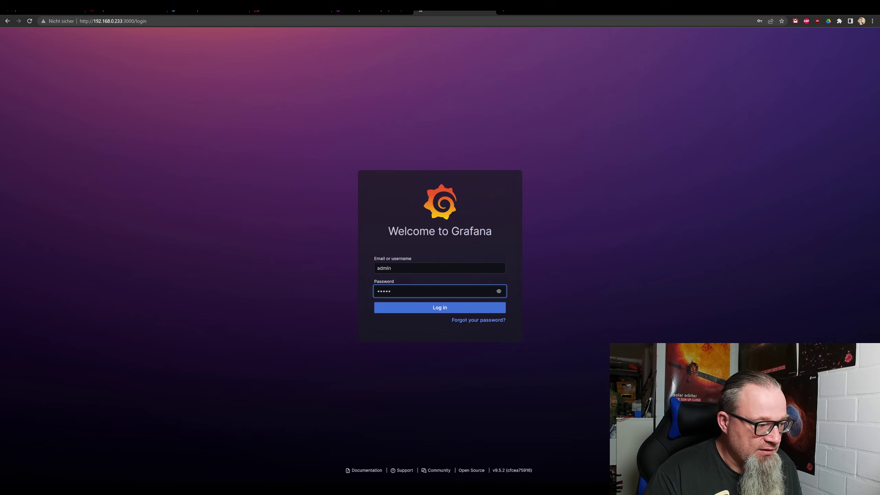
pyautogui.press('Return')
# Set and confirm a new Grafana admin password, then return to the Node-RED editor.
pyautogui.click(501, 113)
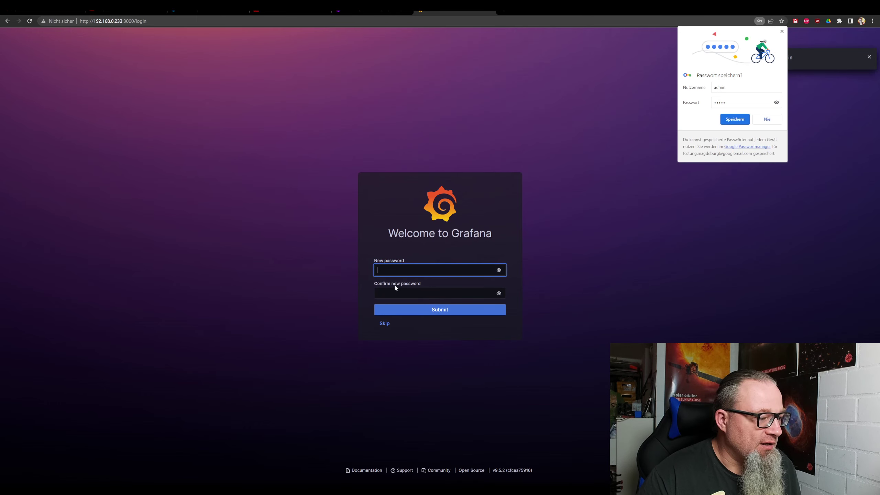
pyautogui.click(781, 32)
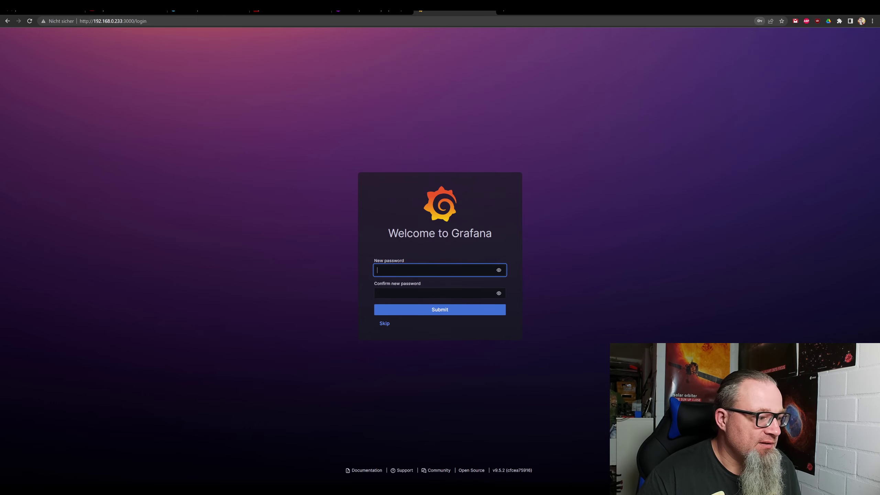
pyautogui.write('••••••••••')
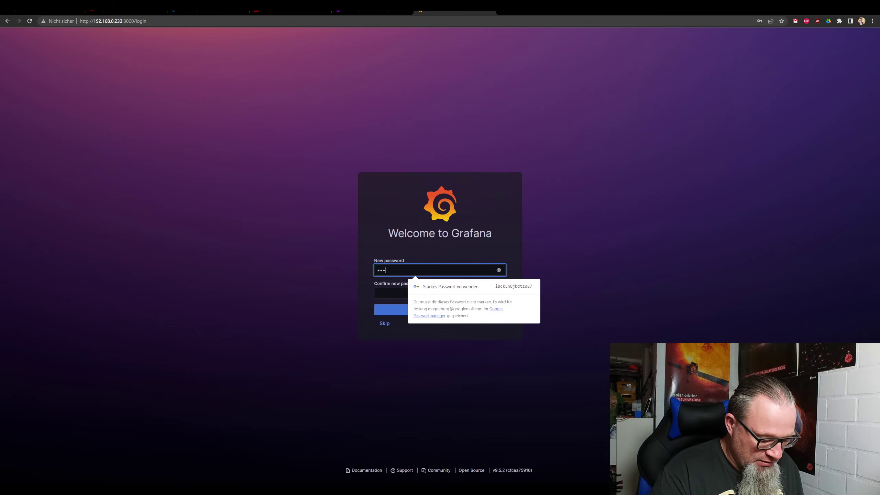
pyautogui.write('••')
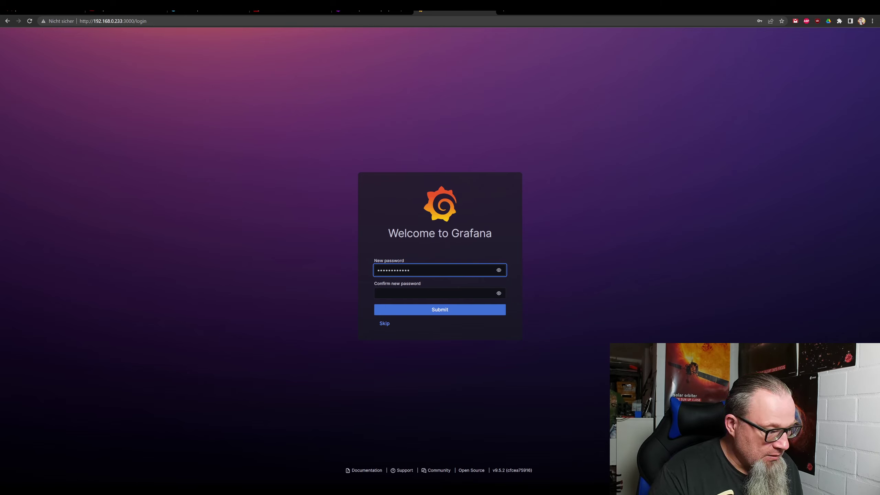
pyautogui.press('Tab')
pyautogui.write('••••••••••••')
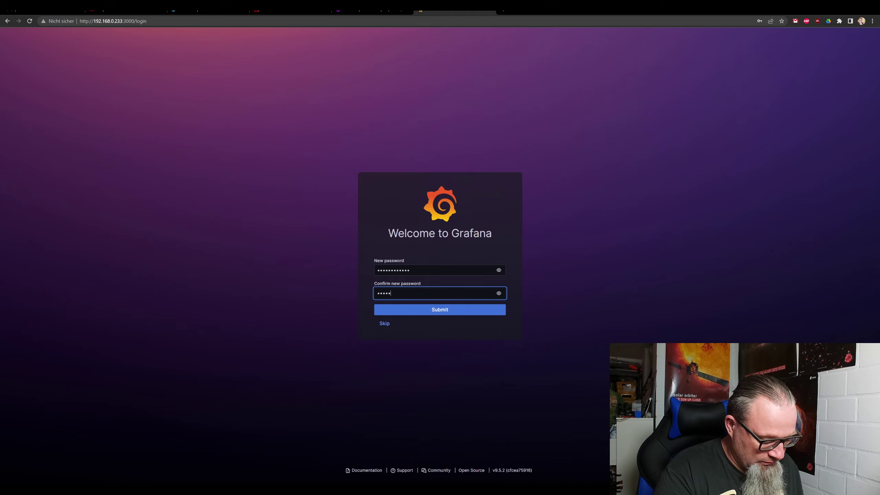
pyautogui.click(410, 312)
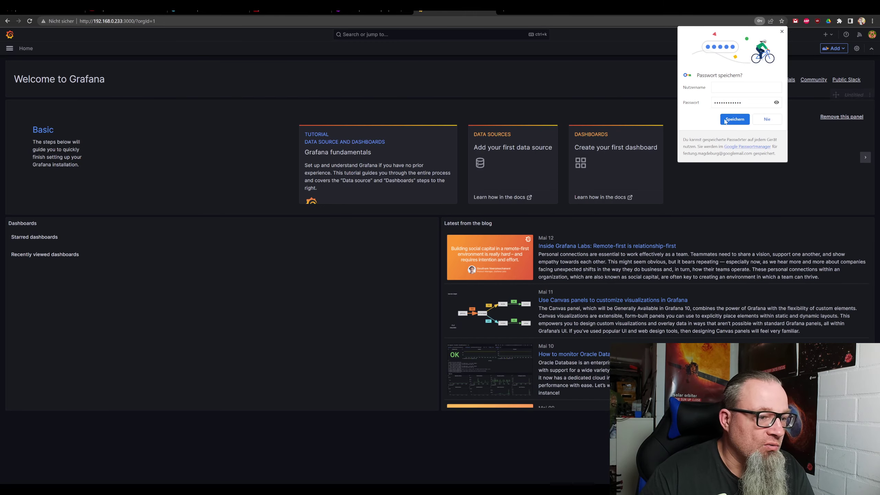
pyautogui.click(783, 32)
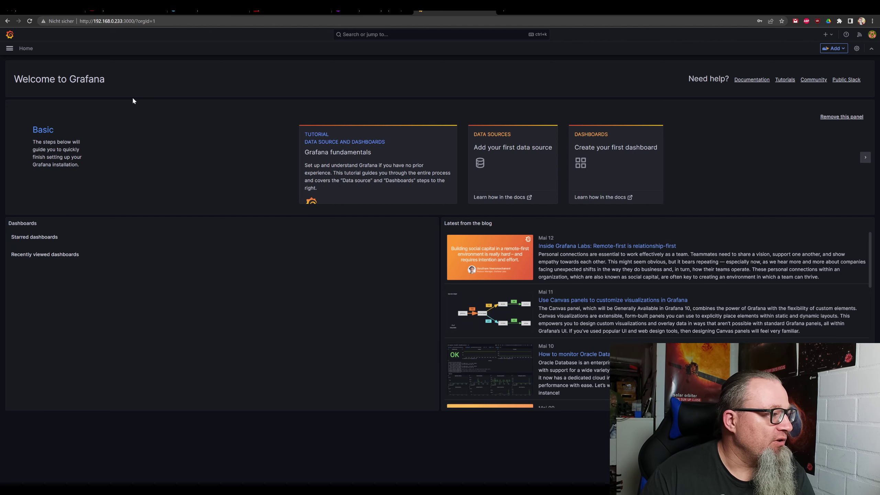
pyautogui.click(277, 11)
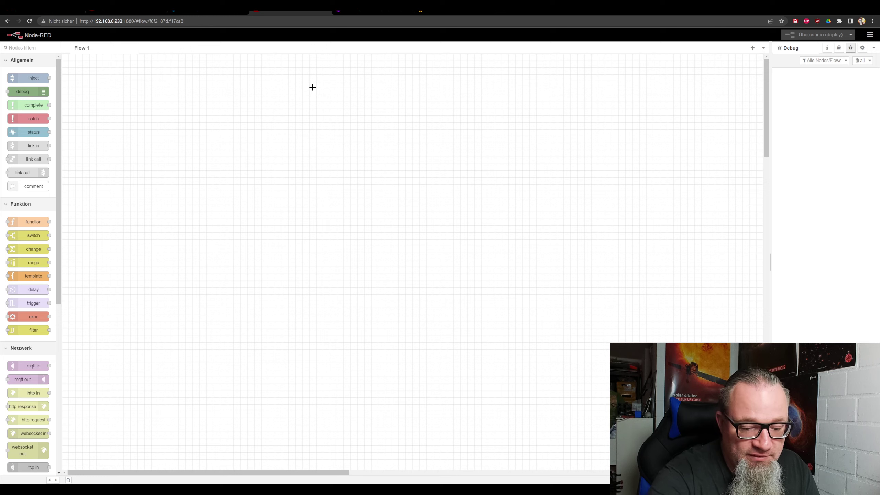
# Switch from Node-RED to OpenDTU's Live-Daten page for the HM-800 inverter.
pyautogui.click(568, 10)
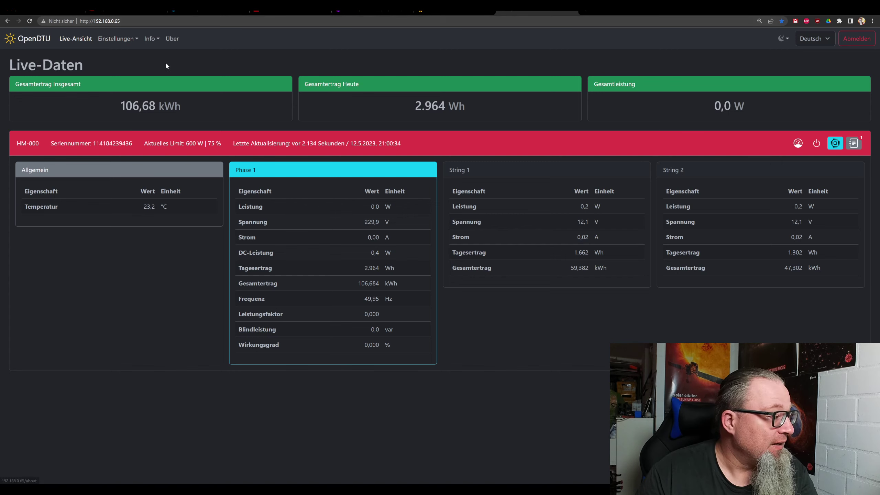
# Correct OpenDTU's MQTT broker to 192.168.0.233 on port 1883 and save it.
pyautogui.click(150, 39)
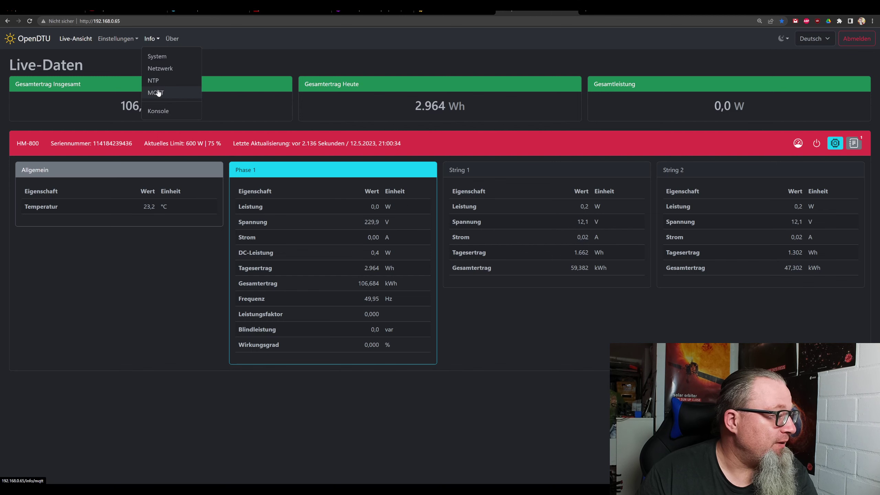
pyautogui.click(118, 39)
pyautogui.click(109, 80)
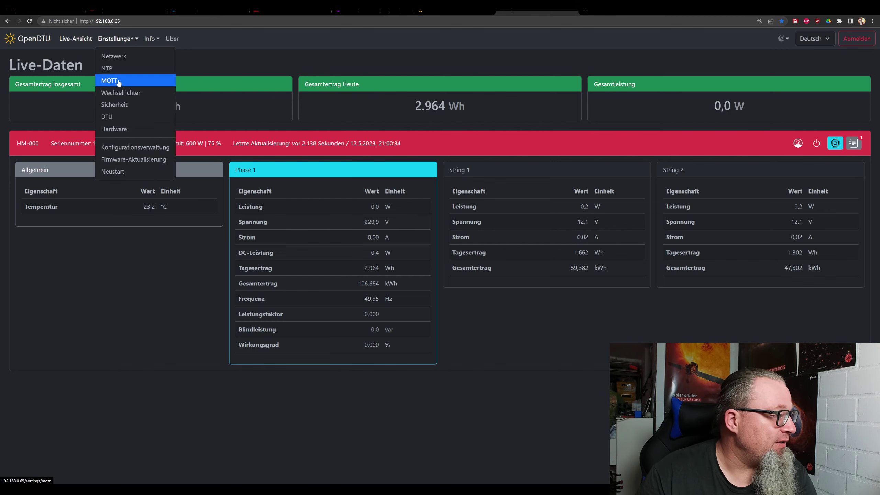
pyautogui.click(330, 182)
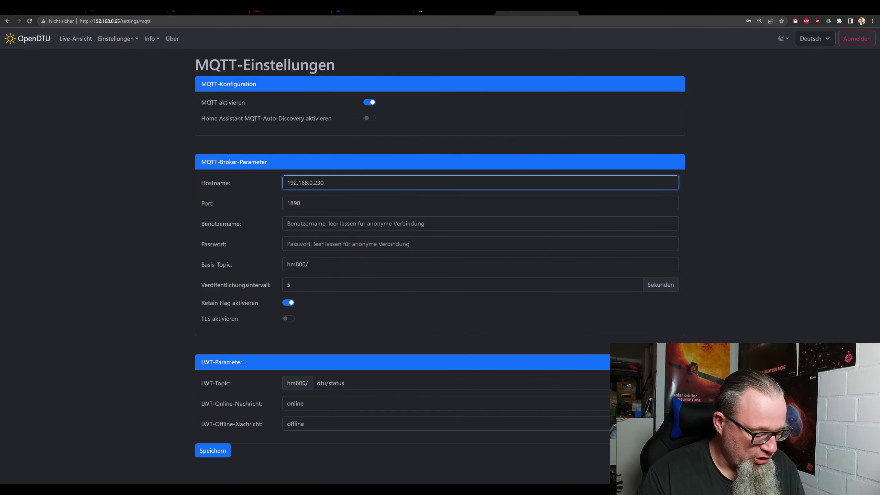
pyautogui.press('BackSpace')
pyautogui.write('3')
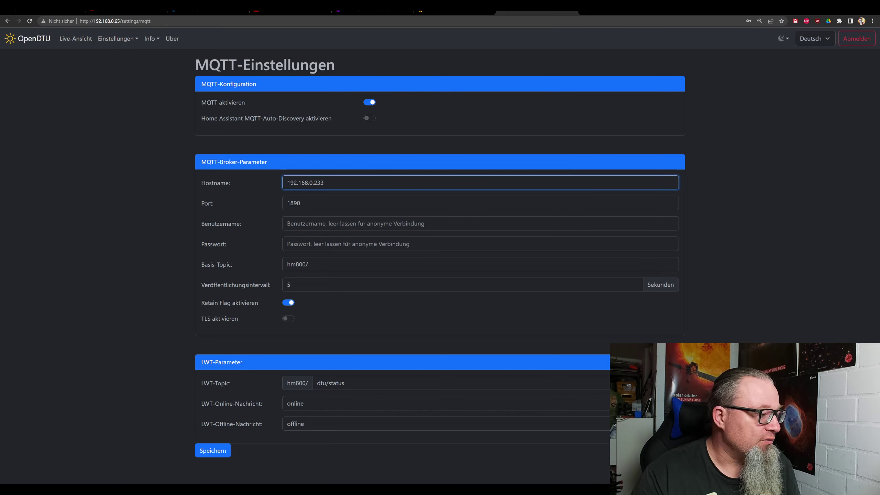
pyautogui.click(315, 203)
pyautogui.press('BackSpace')
pyautogui.press('BackSpace')
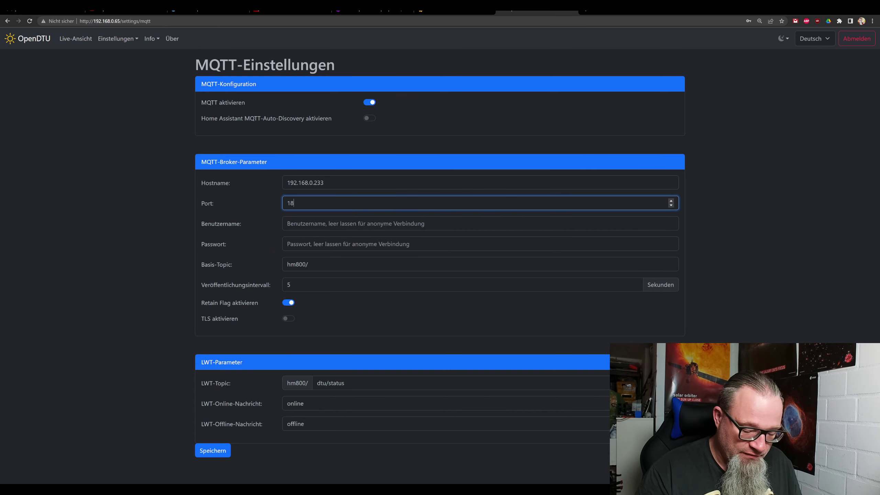
pyautogui.write('83')
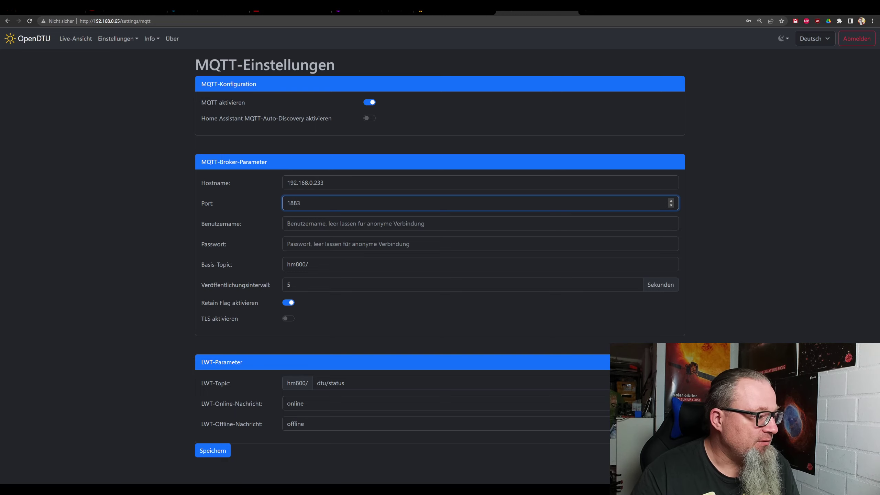
pyautogui.click(217, 452)
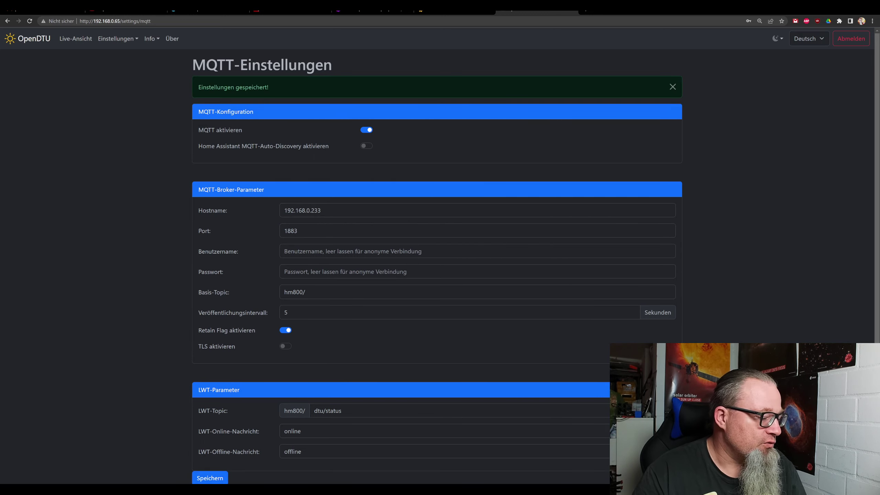
pyautogui.hotkey('alt', 'Tab')
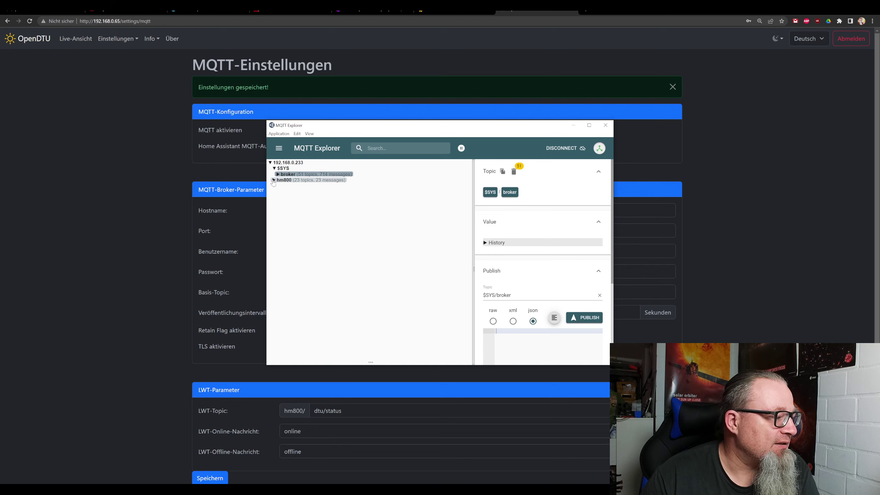
# Expand hm800's dtu, serial number, device, status, ac and dc topics in MQTT Explorer.
pyautogui.click(274, 180)
pyautogui.click(278, 186)
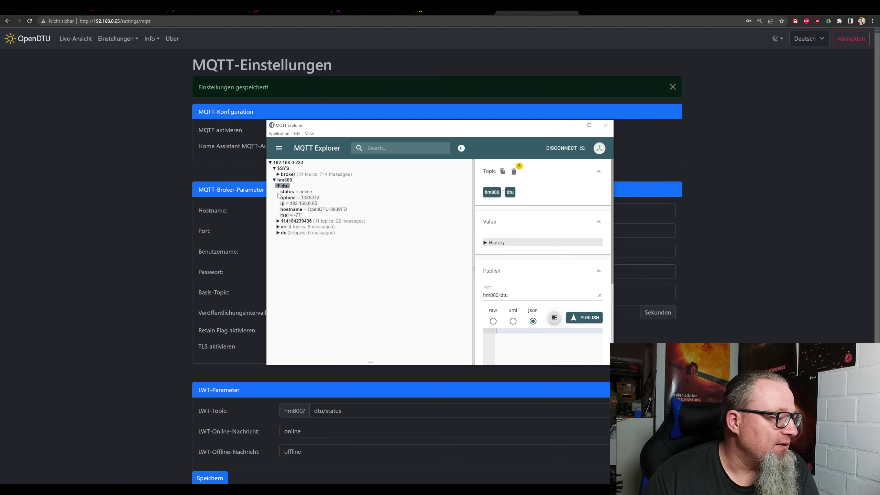
pyautogui.click(279, 221)
pyautogui.click(282, 233)
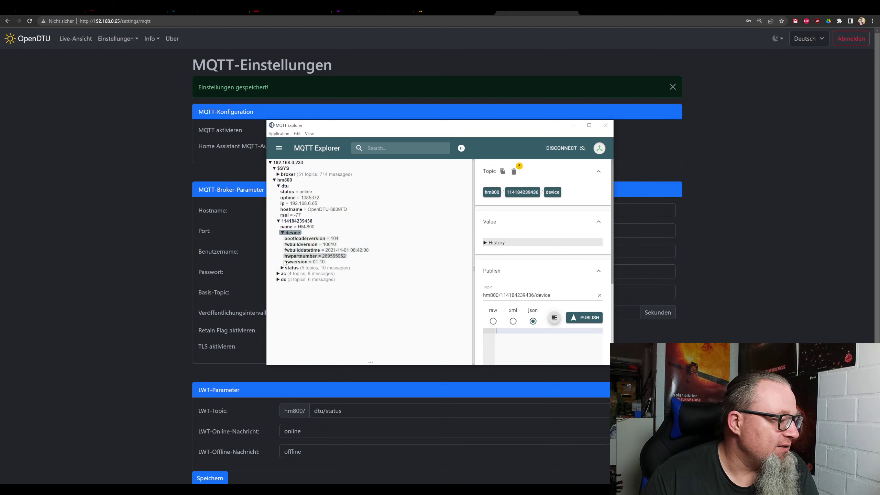
pyautogui.click(282, 268)
pyautogui.click(278, 303)
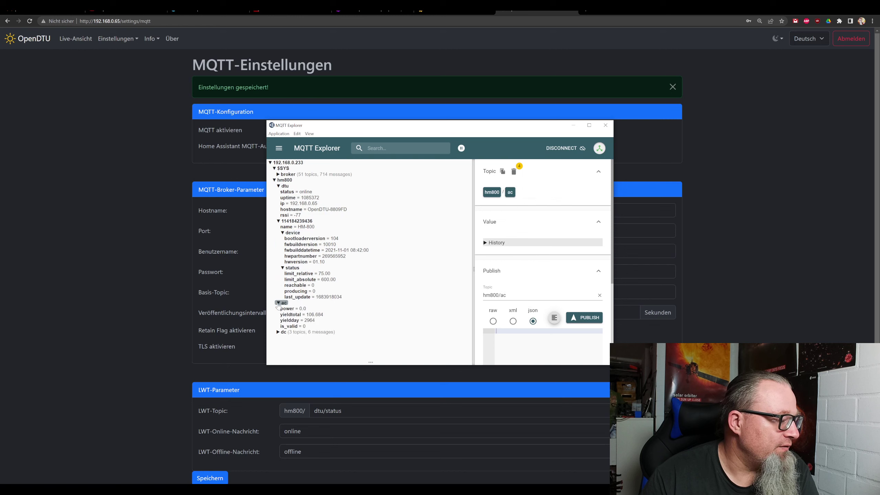
pyautogui.click(277, 332)
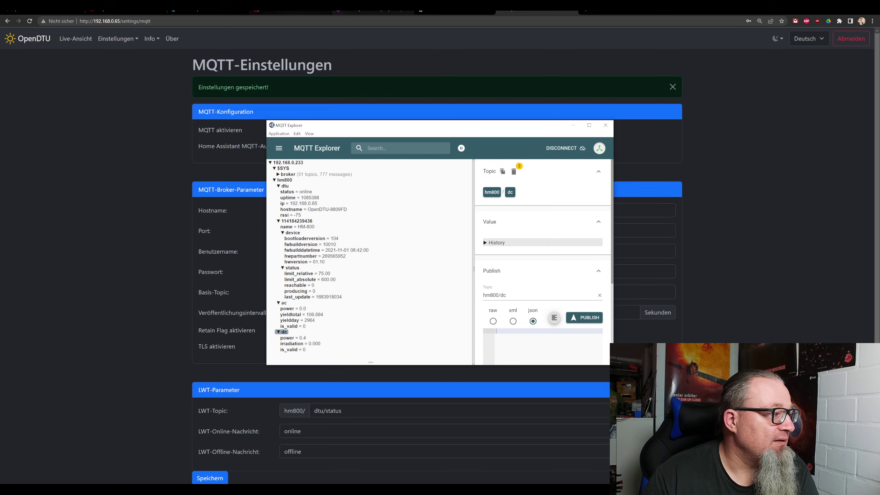
pyautogui.click(49, 13)
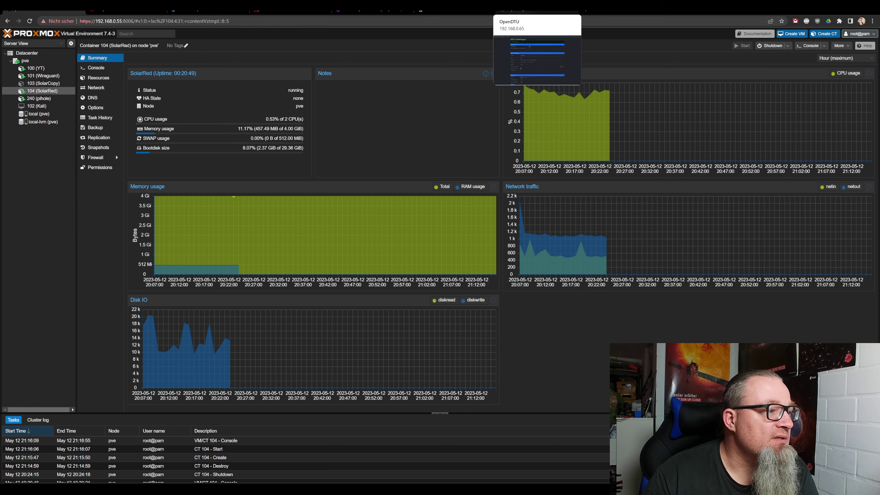
# Show OpenDTU's Live-Ansicht with the HM-800 yield, phase and string readings beside MQTT Explorer.
pyautogui.click(537, 10)
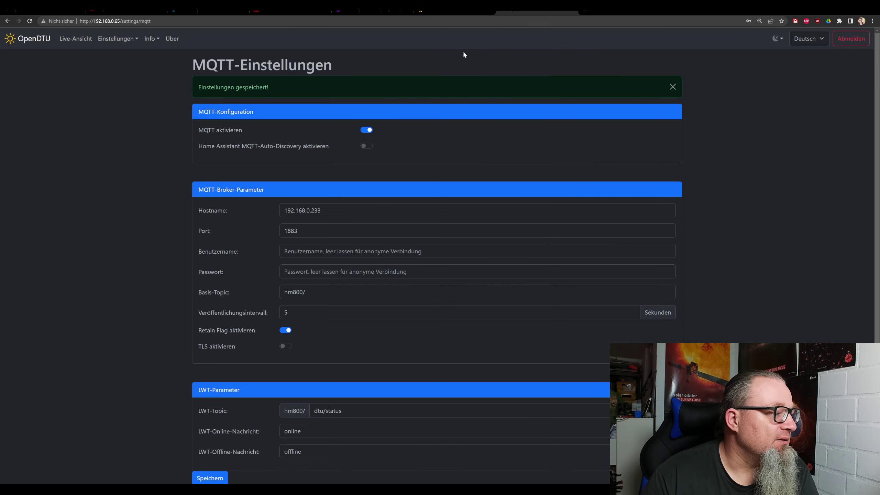
pyautogui.click(64, 39)
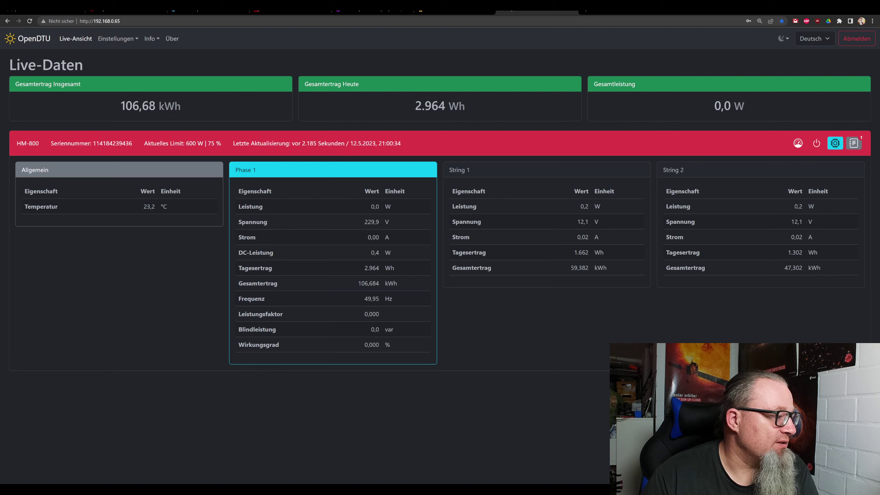
pyautogui.moveTo(302, 144); pyautogui.dragTo(335, 143)
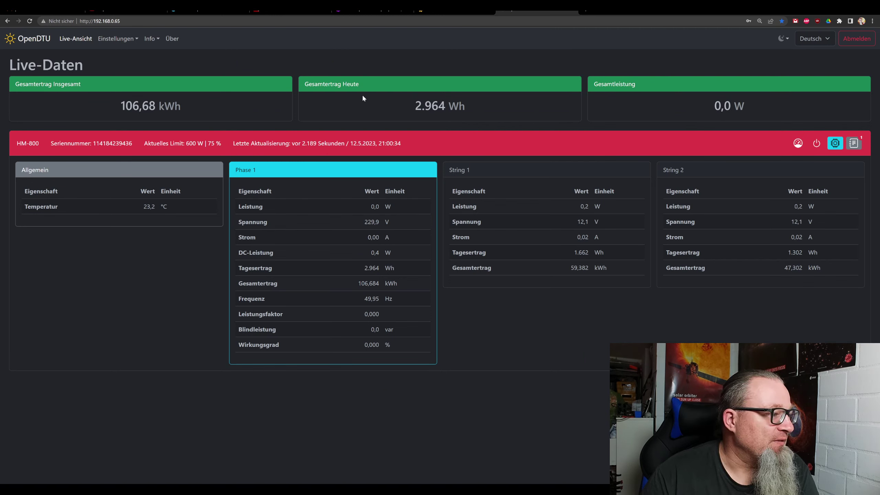
pyautogui.hotkey('alt', 'Tab')
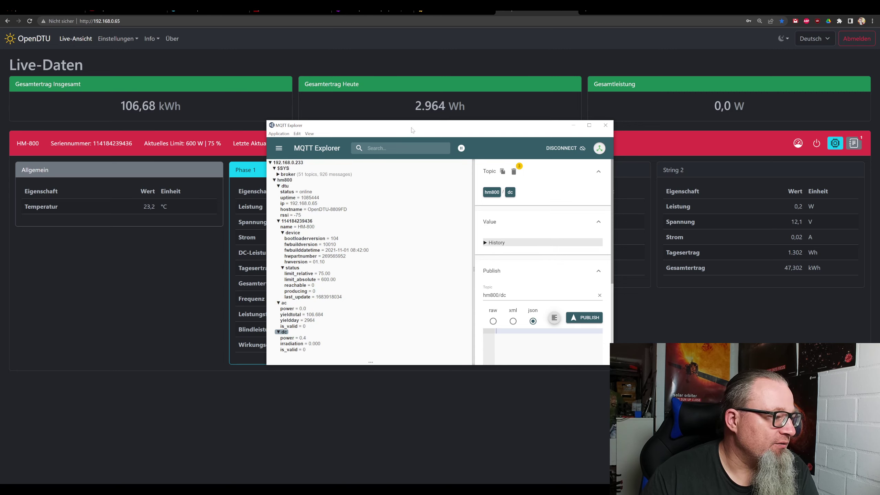
# Move MQTT Explorer aside to compare hm800 ac/dc values with OpenDTU's Phase 1 and String 1.
pyautogui.moveTo(412, 130); pyautogui.dragTo(487, 341)
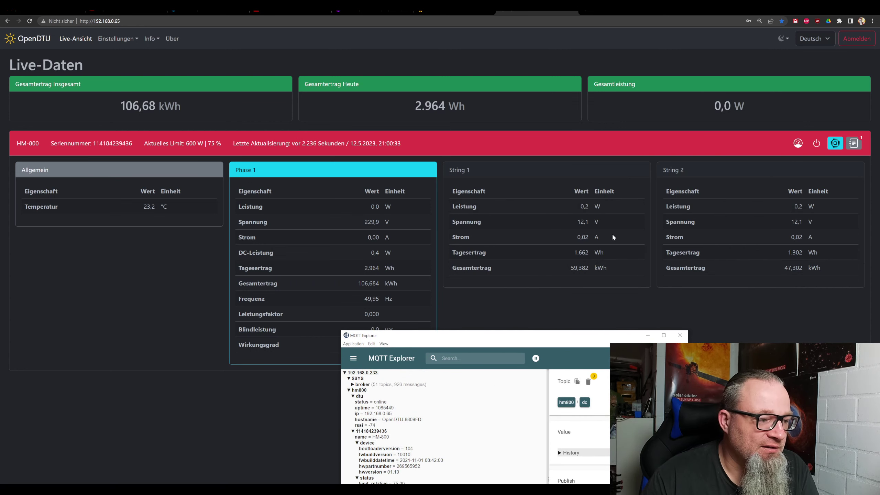
pyautogui.moveTo(487, 340); pyautogui.dragTo(455, 100)
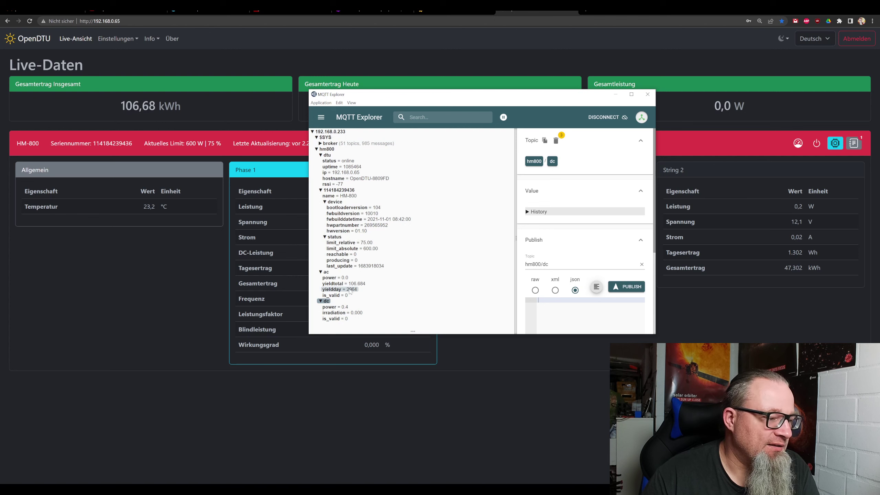
pyautogui.click(118, 39)
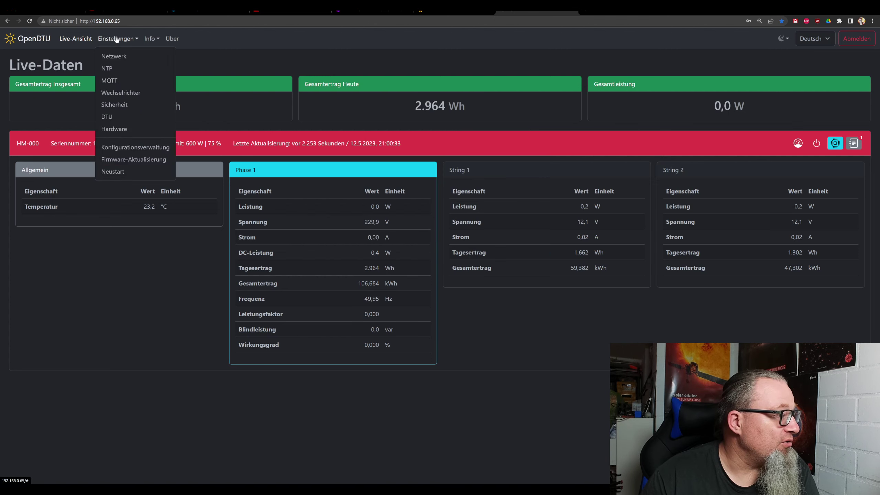
# Check the 5-second Veröffentlichungsintervall in OpenDTU's MQTT settings, then switch to Node-RED.
pyautogui.click(120, 76)
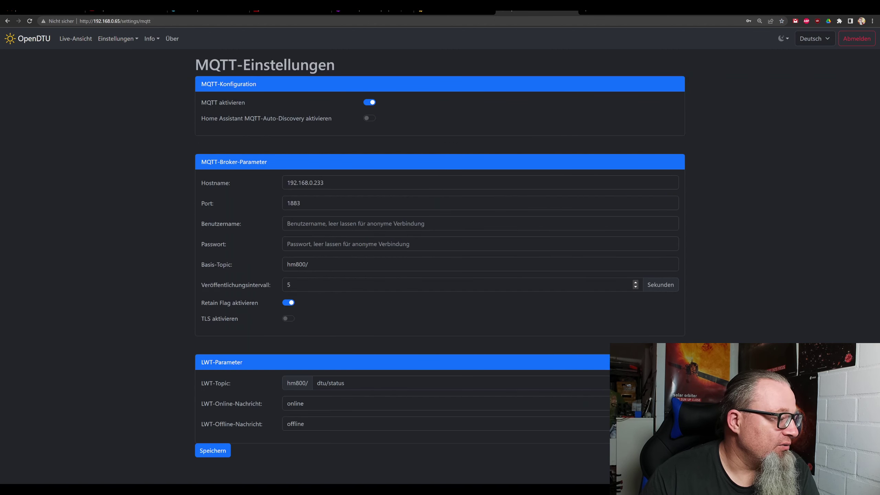
pyautogui.click(261, 287)
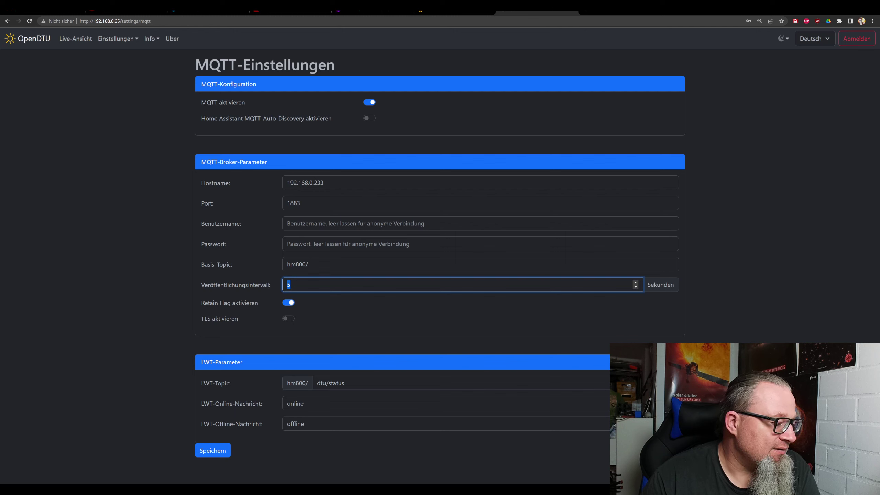
pyautogui.hotkey('alt', 'Tab')
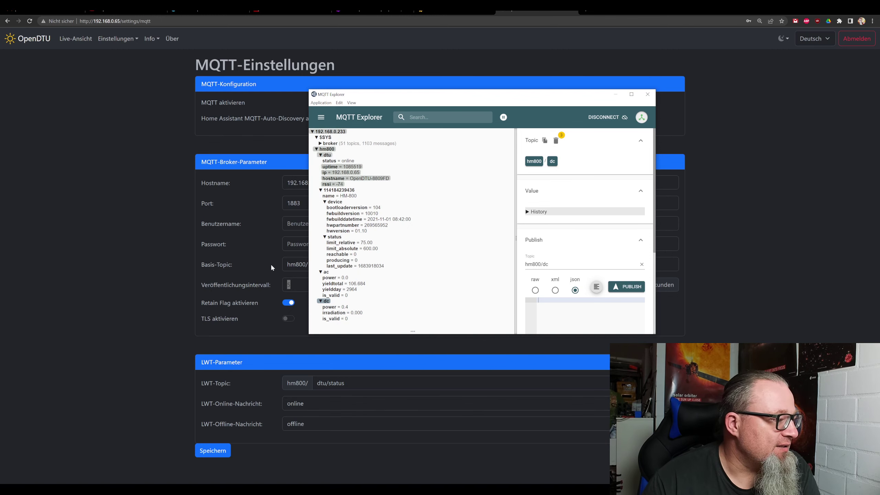
pyautogui.click(144, 211)
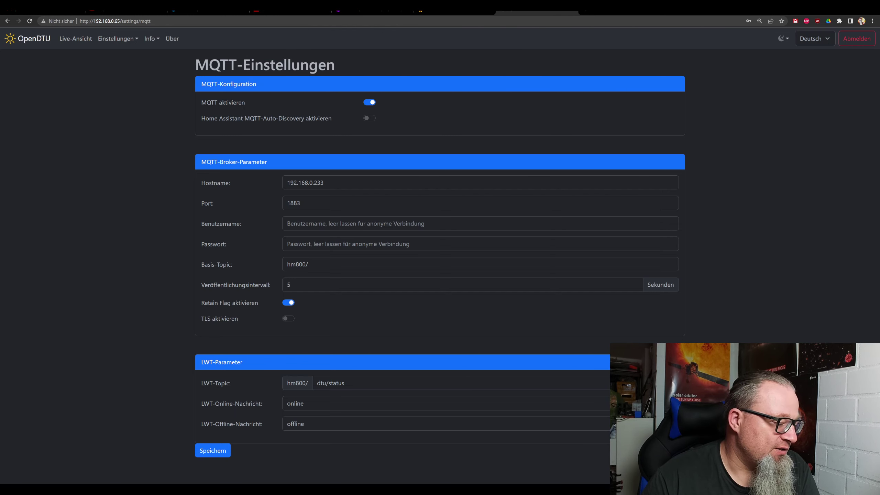
pyautogui.click(291, 12)
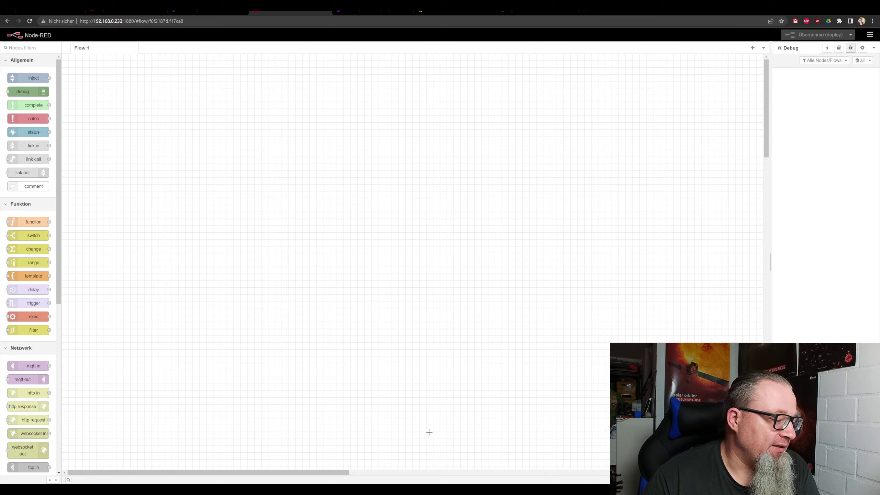
# Open Node-RED's Palette verwalten on the Installation tab listing 4384 modules.
pyautogui.hotkey('alt', 'Tab')
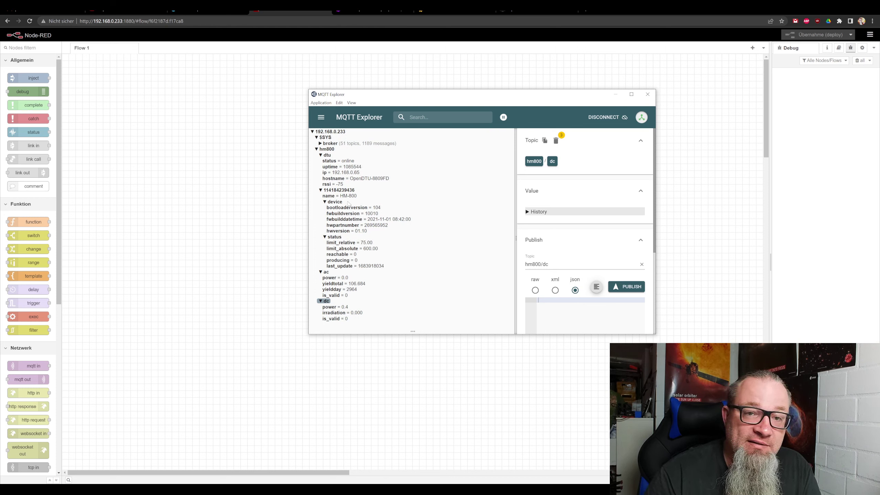
pyautogui.click(179, 91)
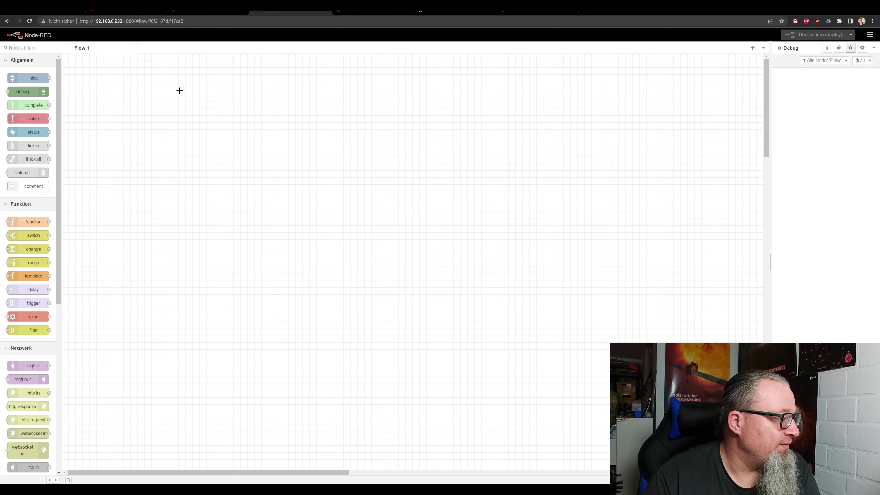
pyautogui.click(870, 34)
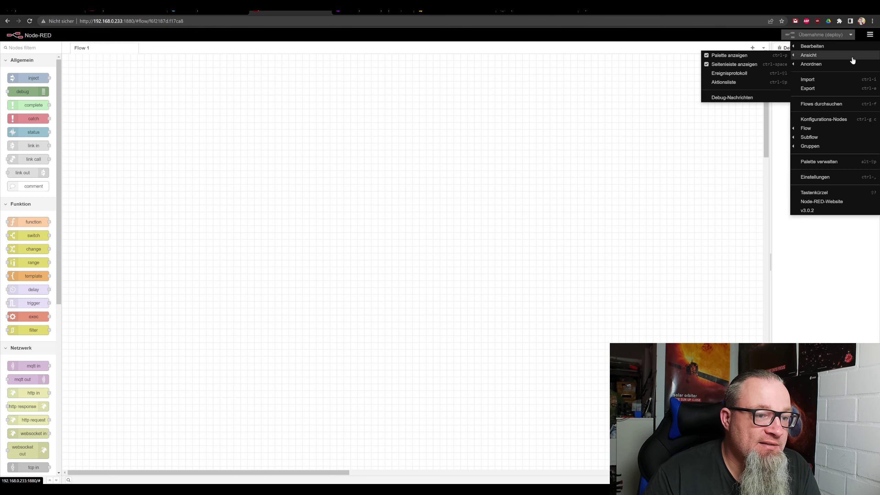
pyautogui.click(815, 163)
pyautogui.click(651, 78)
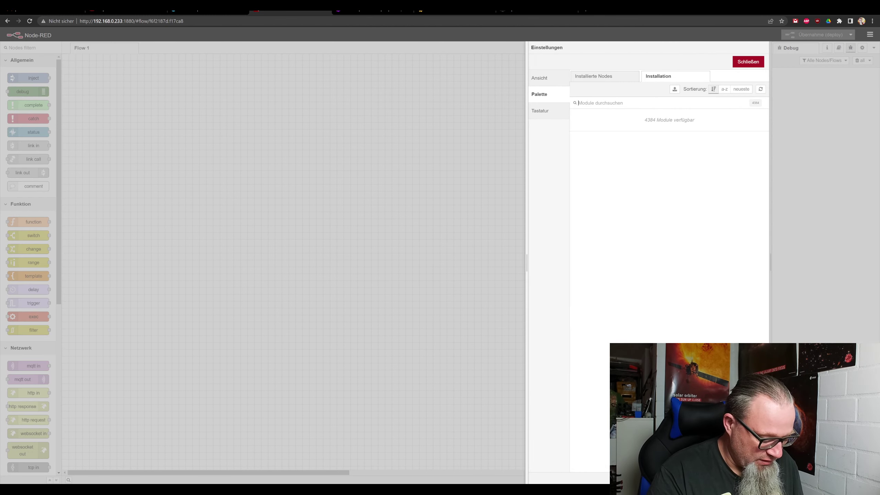
# Search the palette for 'tas' and install the node-red-contrib-tasmota package.
pyautogui.write('tasmo')
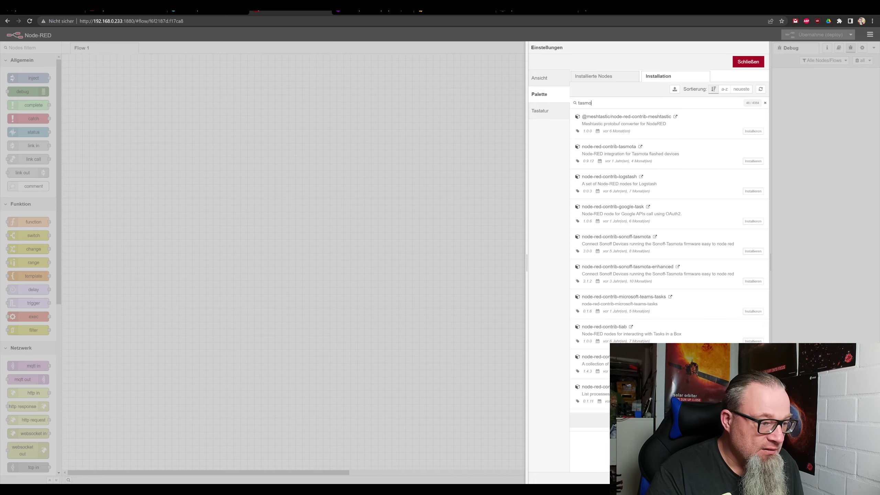
pyautogui.click(753, 131)
pyautogui.click(505, 74)
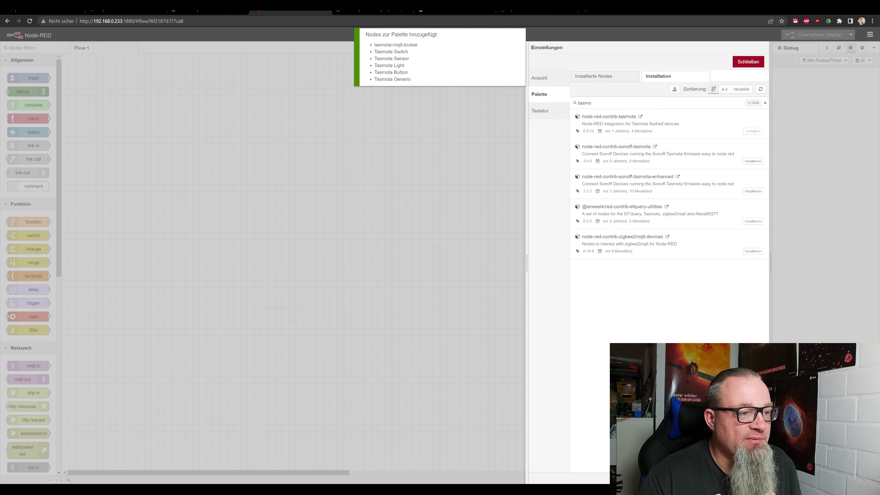
# Search for 'influxdb', install node-red-contrib-influxdb, and close the palette settings.
pyautogui.hotkey('ctrl', 'a')
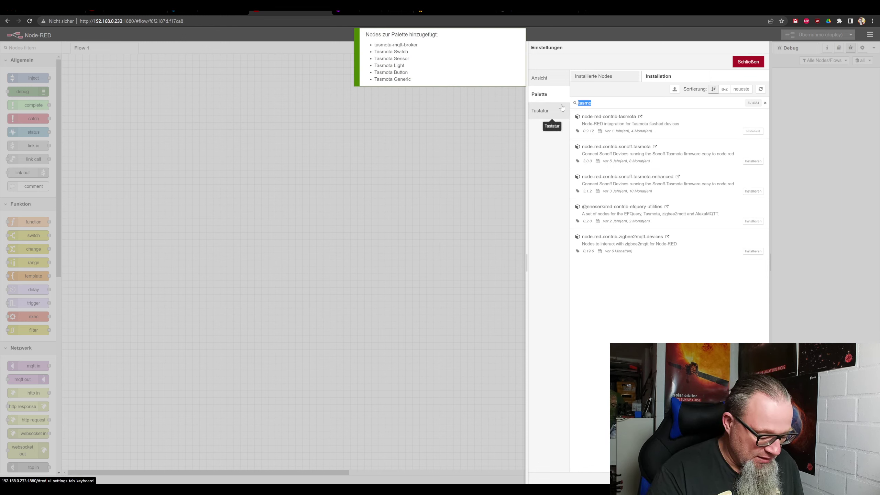
pyautogui.write('influ')
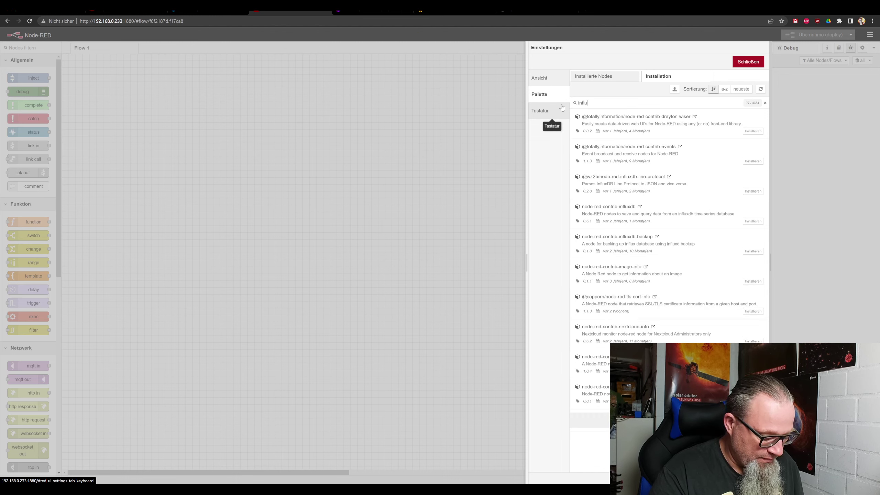
pyautogui.write('xdb')
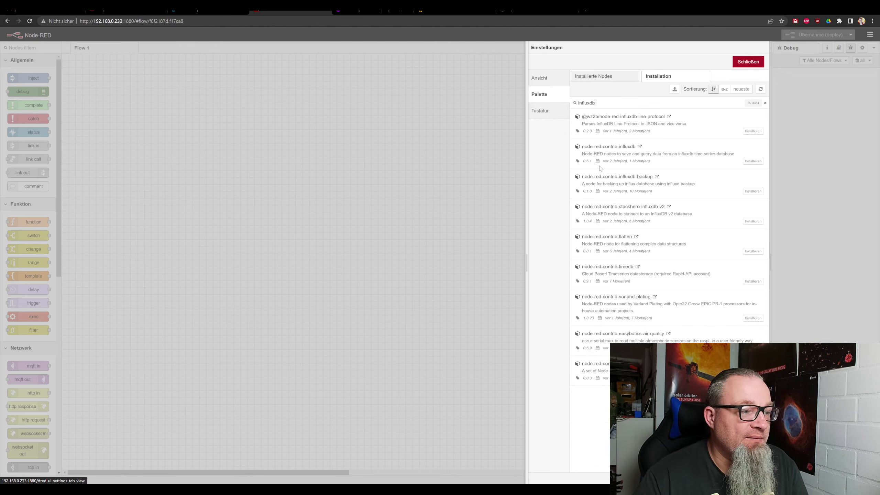
pyautogui.moveTo(657, 148); pyautogui.dragTo(582, 152)
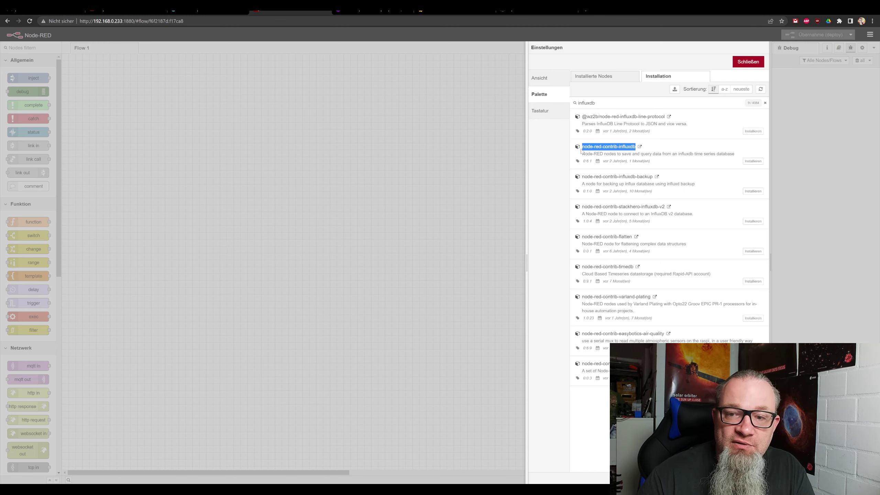
pyautogui.click(753, 161)
pyautogui.click(500, 75)
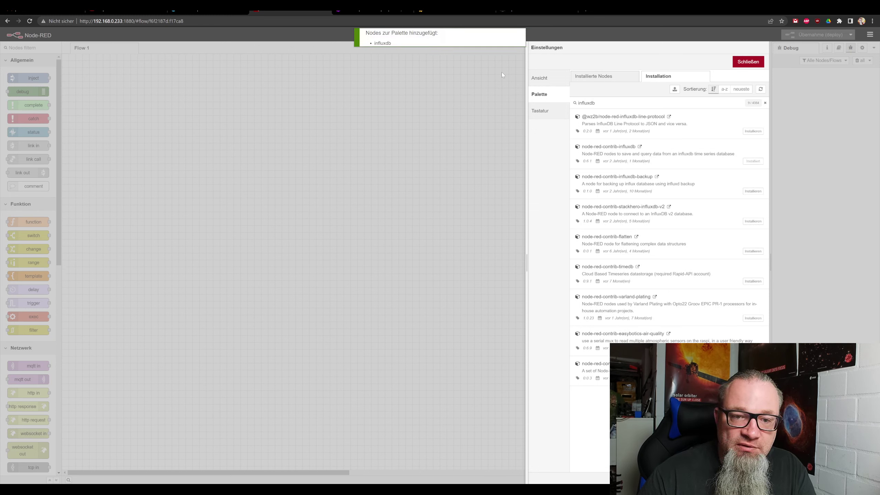
pyautogui.click(748, 62)
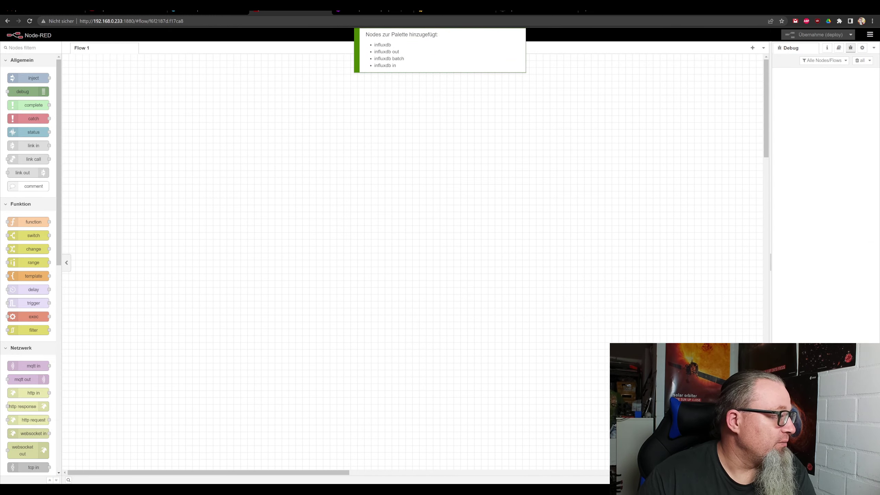
# Filter the palette for 'mqtt', drop an mqtt in node on Flow 1, and add a new broker.
pyautogui.click(28, 48)
pyautogui.write('mqtt')
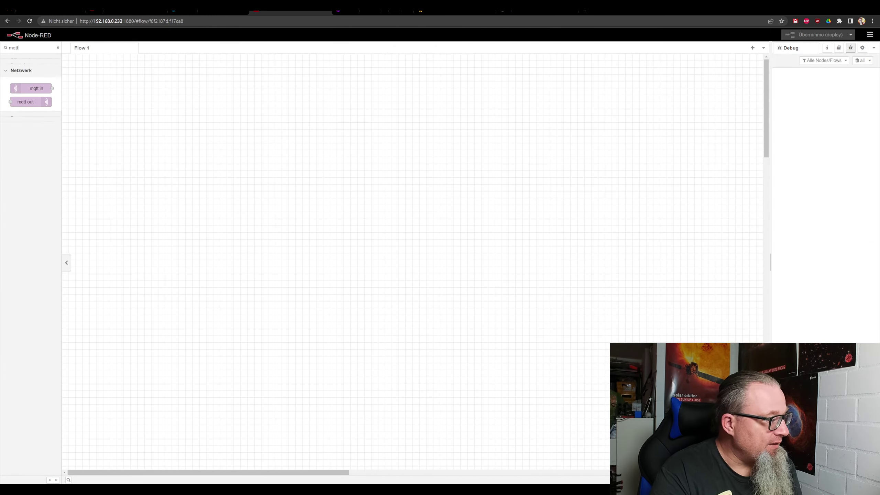
pyautogui.moveTo(37, 79)
pyautogui.mouseDown()
pyautogui.moveTo(124, 92)
pyautogui.moveTo(151, 111)
pyautogui.mouseUp()
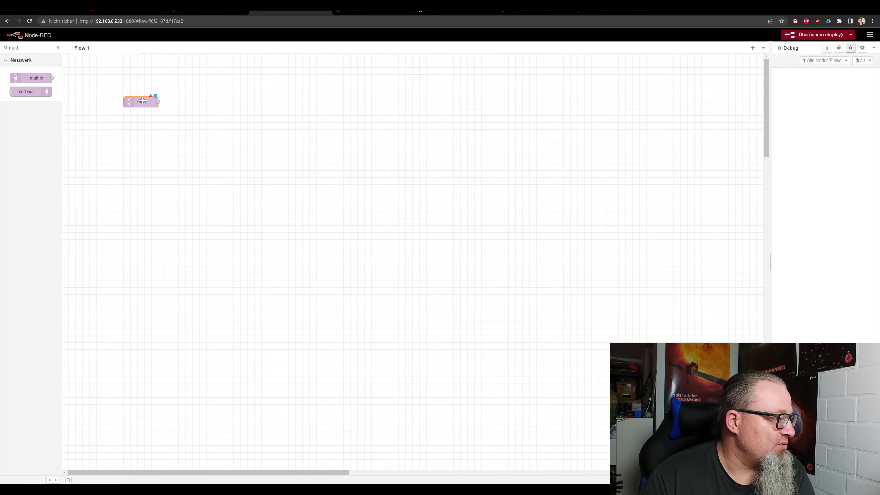
pyautogui.doubleClick(141, 102)
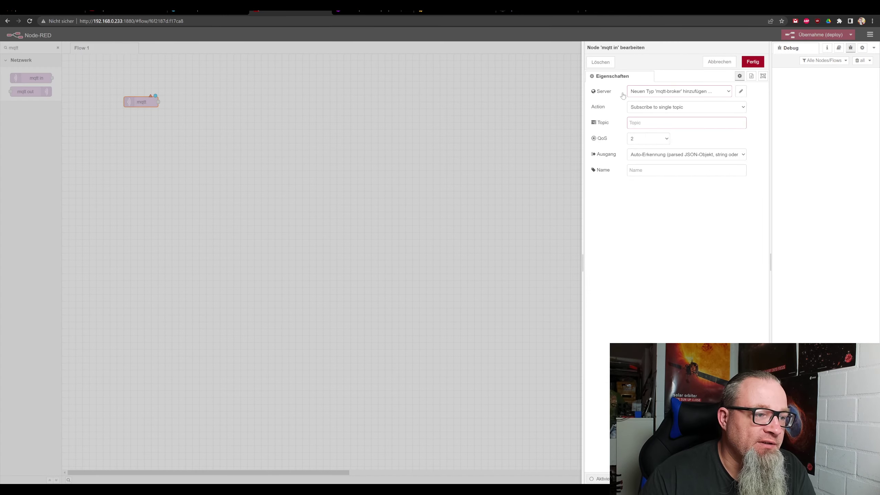
pyautogui.hotkey('ctrl', '+')
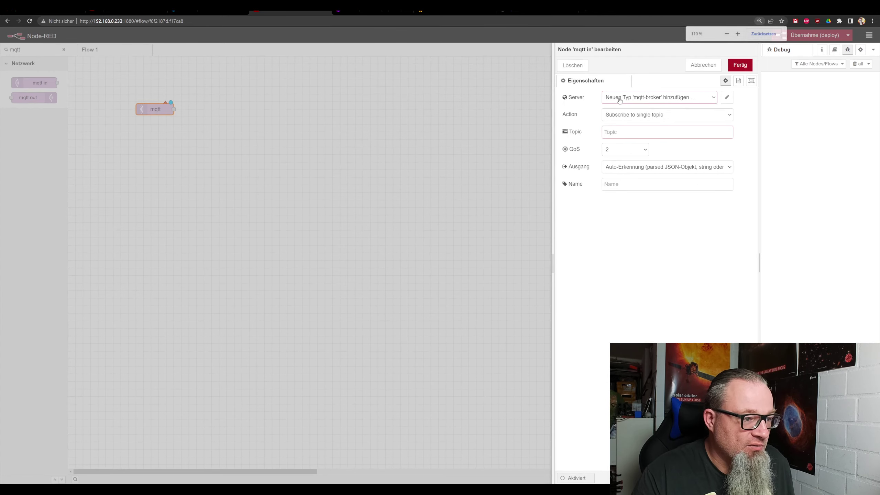
pyautogui.hotkey('ctrl', '+')
pyautogui.hotkey('ctrl', '+')
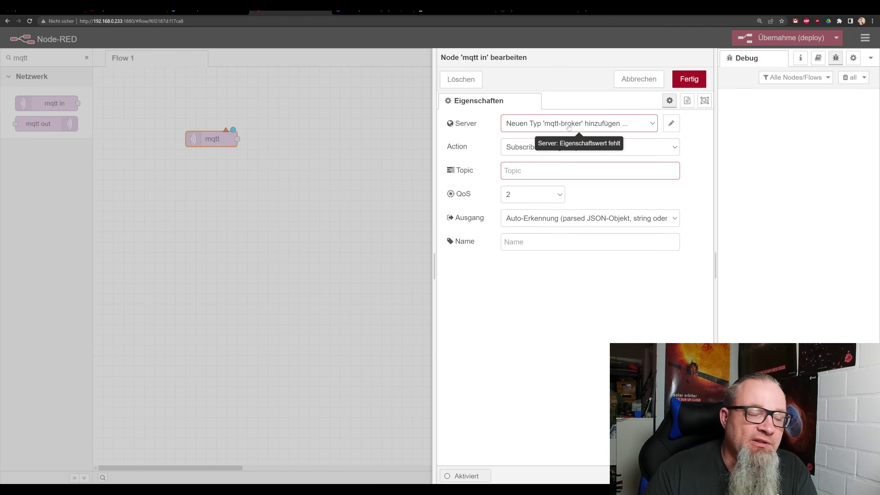
pyautogui.click(672, 124)
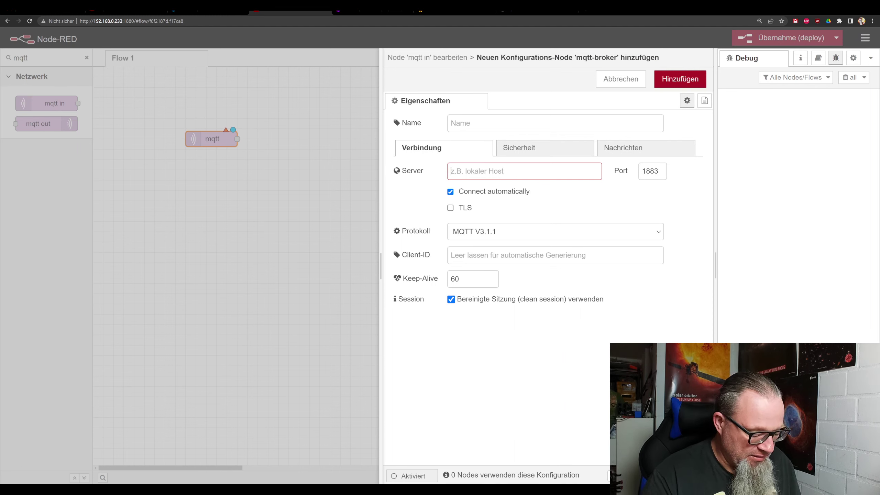
# Enter server 192.168.0.233 and name 'MQTT Server' for the broker, then add it.
pyautogui.write('192.1')
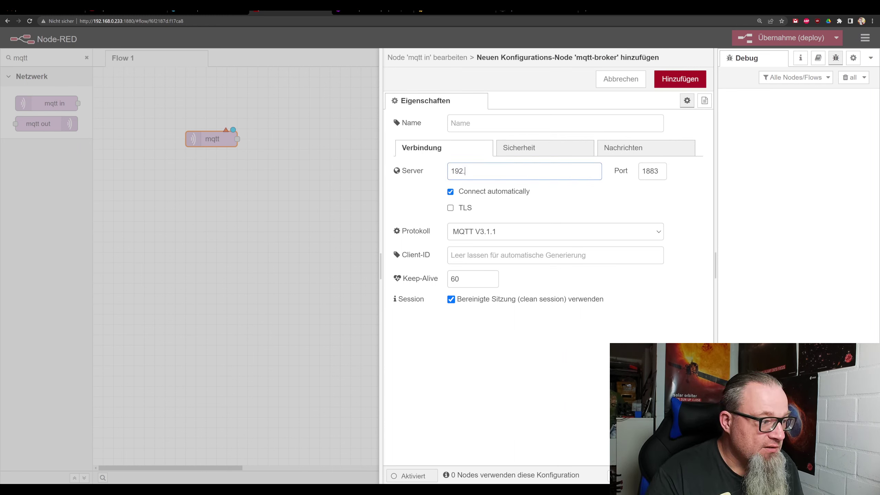
pyautogui.write('68.0.233')
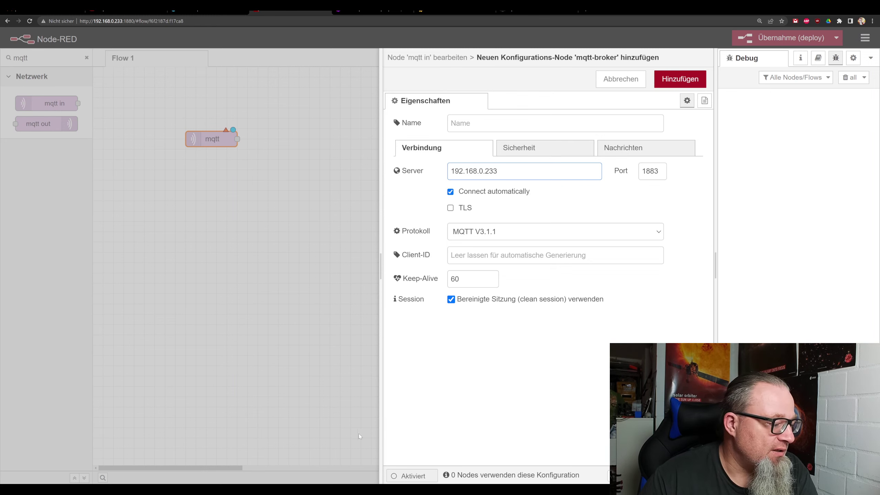
pyautogui.hotkey('alt', 'Tab')
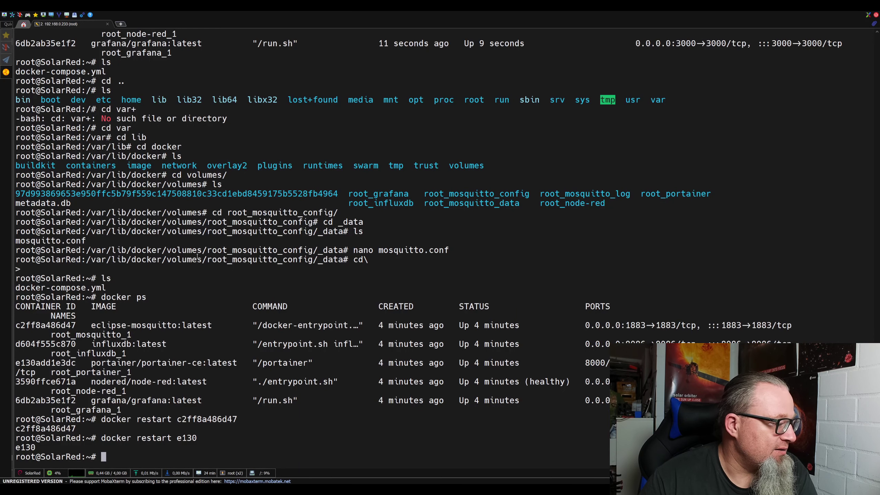
pyautogui.hotkey('alt', 'Tab')
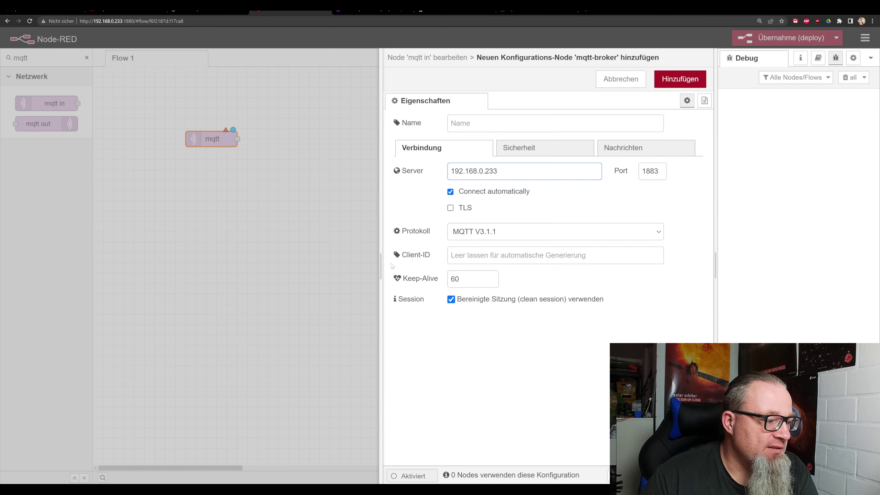
pyautogui.hotkey('shift', 'Tab')
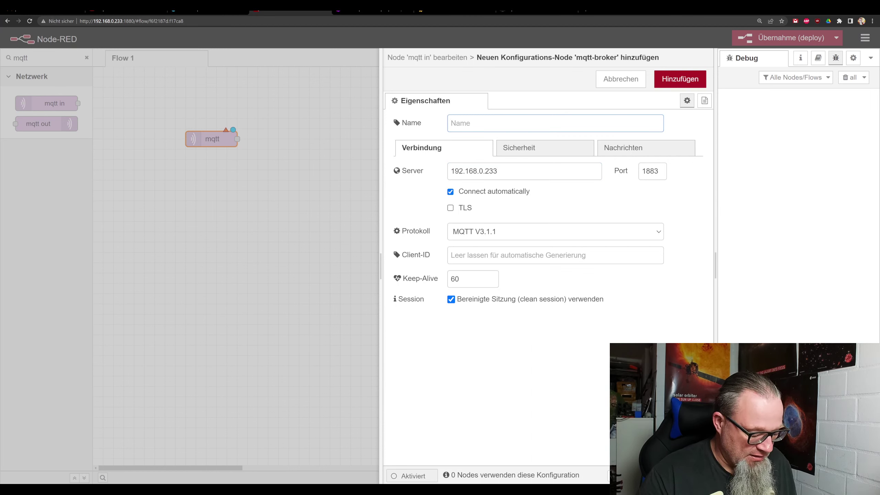
pyautogui.write('MQTT Server')
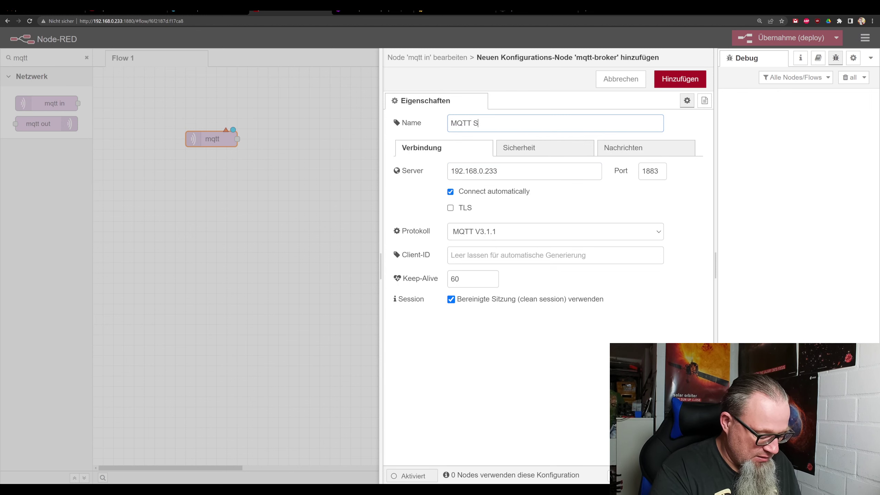
pyautogui.click(678, 83)
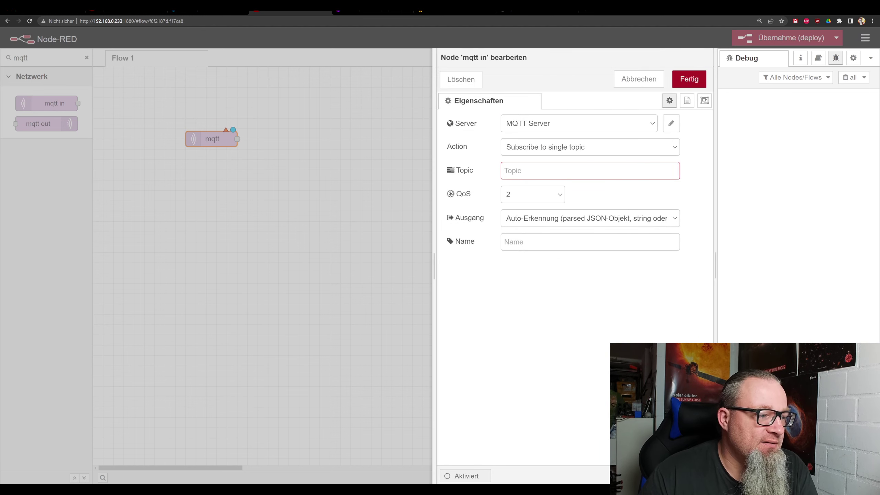
# Keep single-topic subscription and paste the hm800/dc/power topic copied from MQTT Explorer.
pyautogui.click(544, 153)
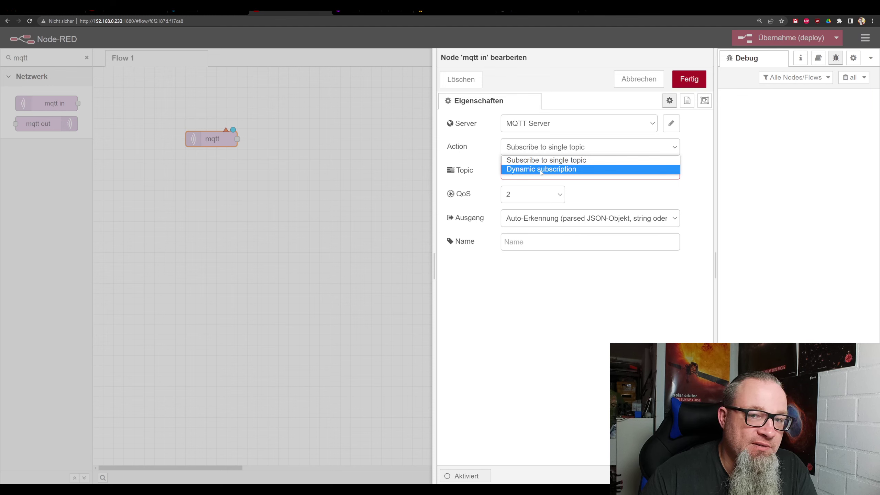
pyautogui.click(545, 161)
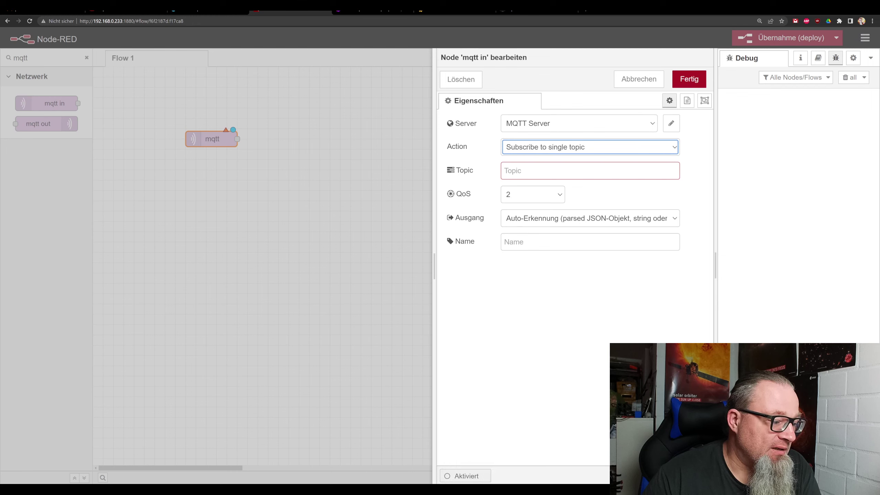
pyautogui.hotkey('alt', 'Tab')
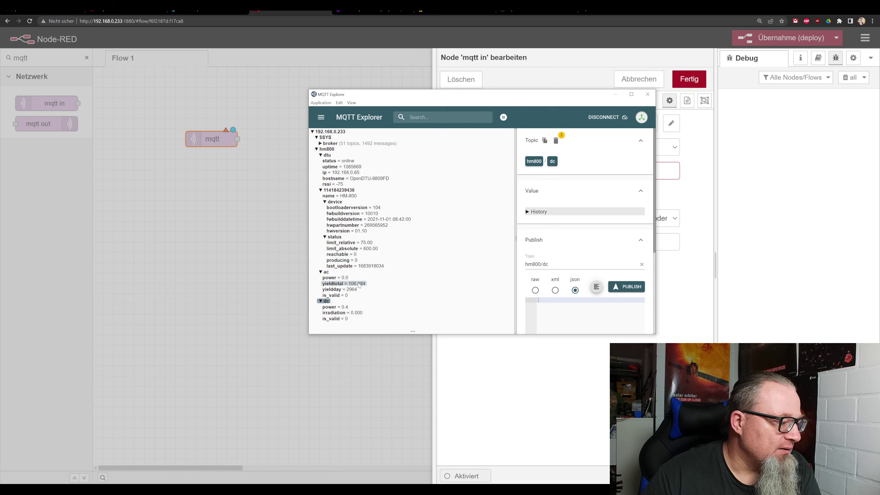
pyautogui.click(339, 308)
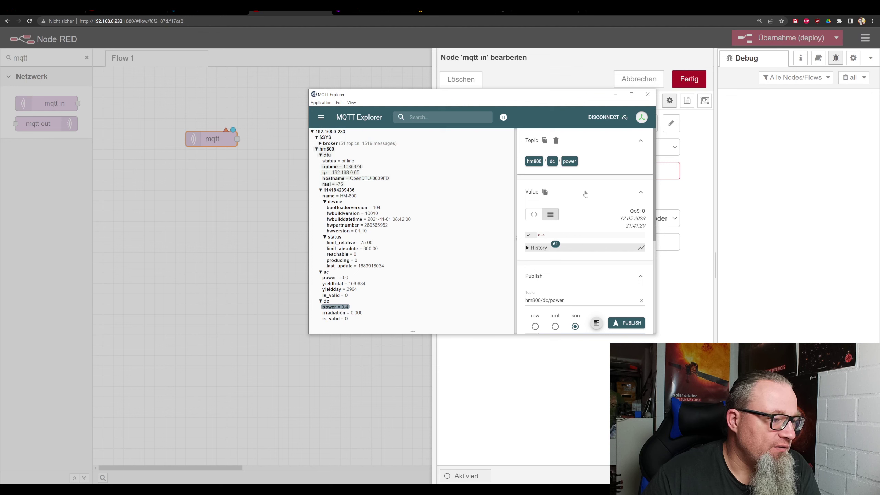
pyautogui.click(545, 140)
pyautogui.click(616, 95)
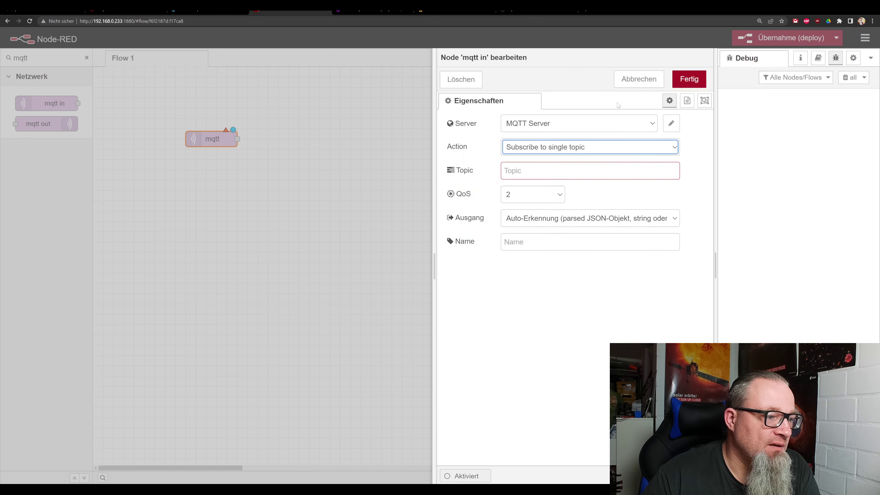
pyautogui.rightClick(536, 173)
pyautogui.click(556, 226)
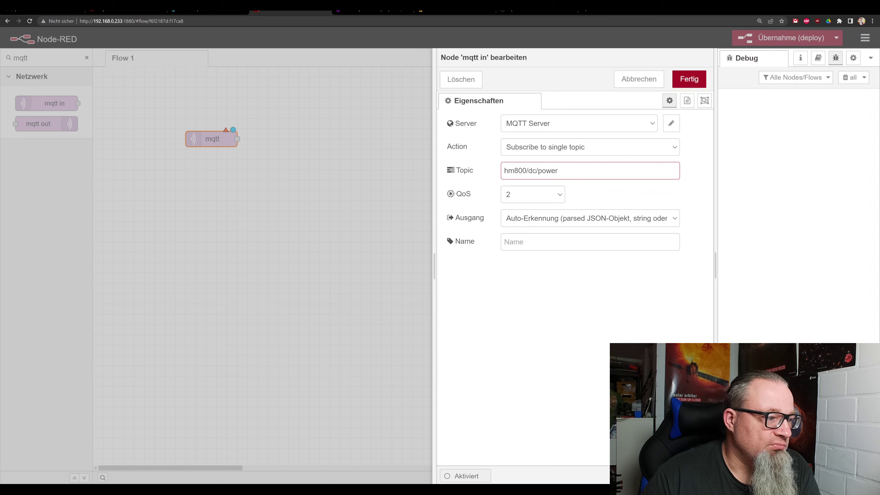
# Name the mqtt node 'DC Power Total' and apply the settings.
pyautogui.click(537, 242)
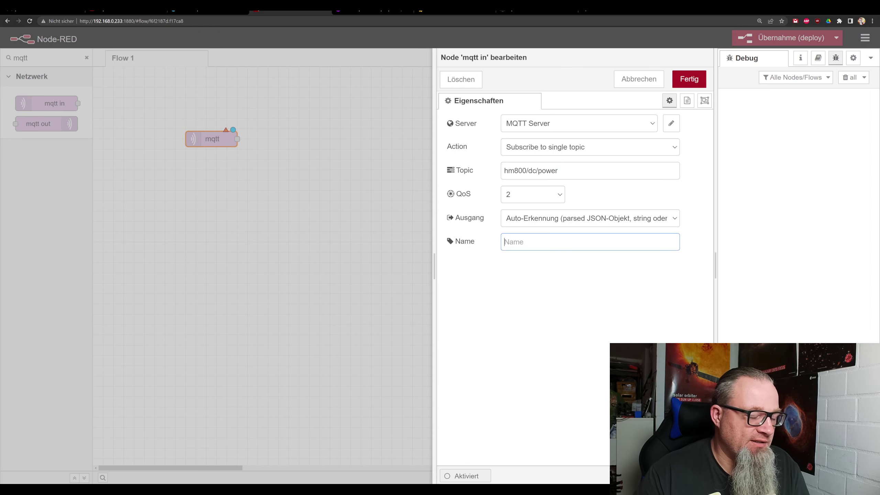
pyautogui.write('DC Power')
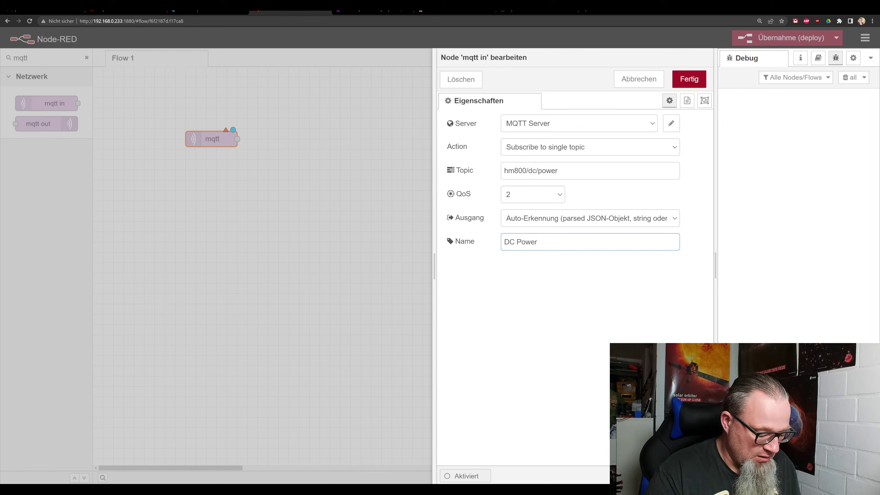
pyautogui.write(' Total')
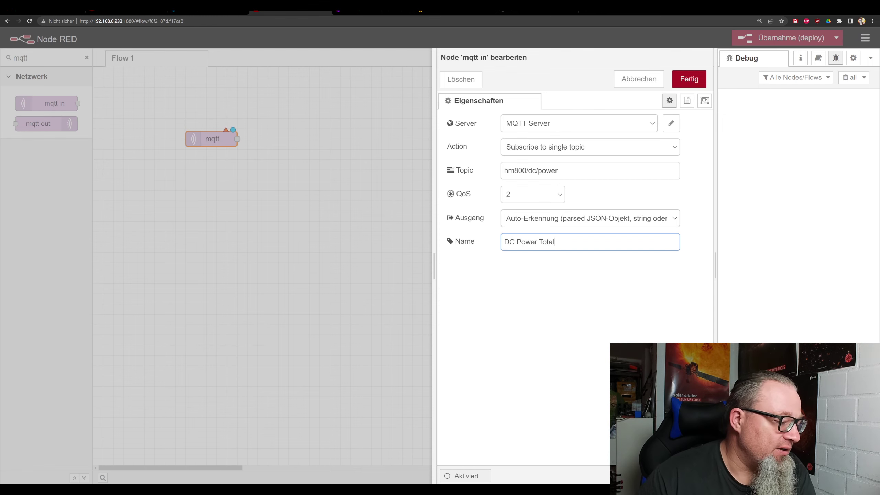
pyautogui.hotkey('alt', 'Tab')
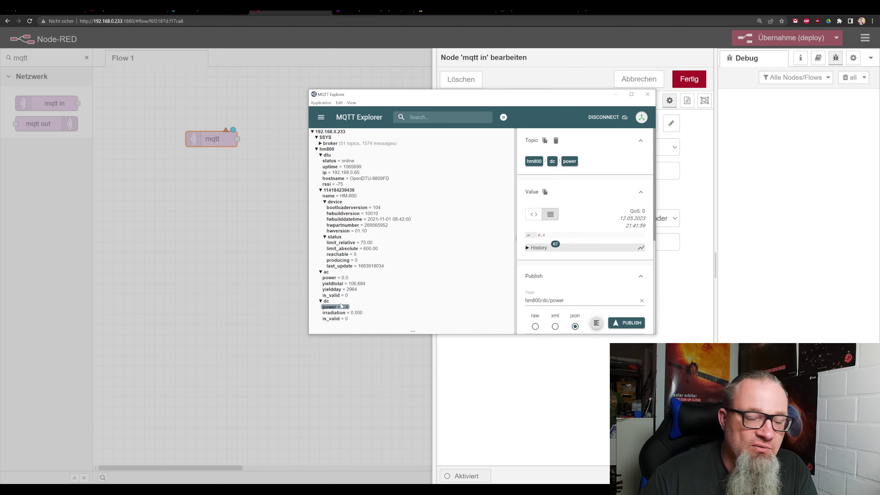
pyautogui.click(520, 423)
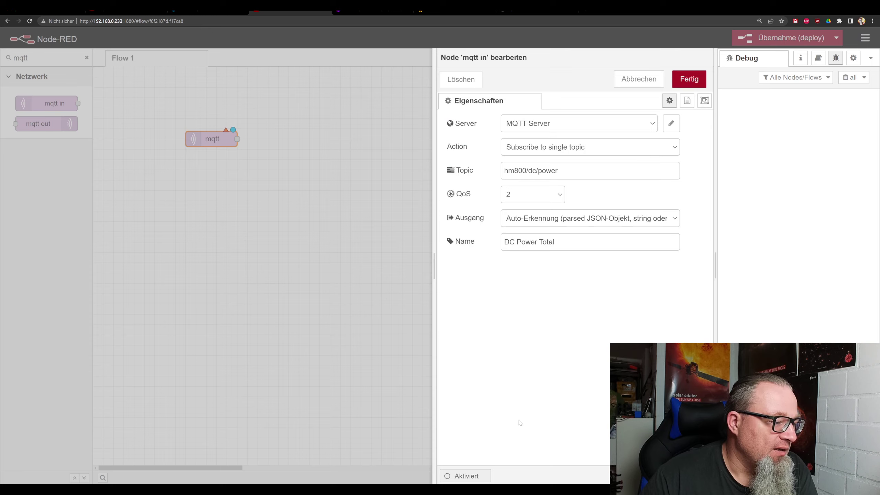
pyautogui.click(690, 80)
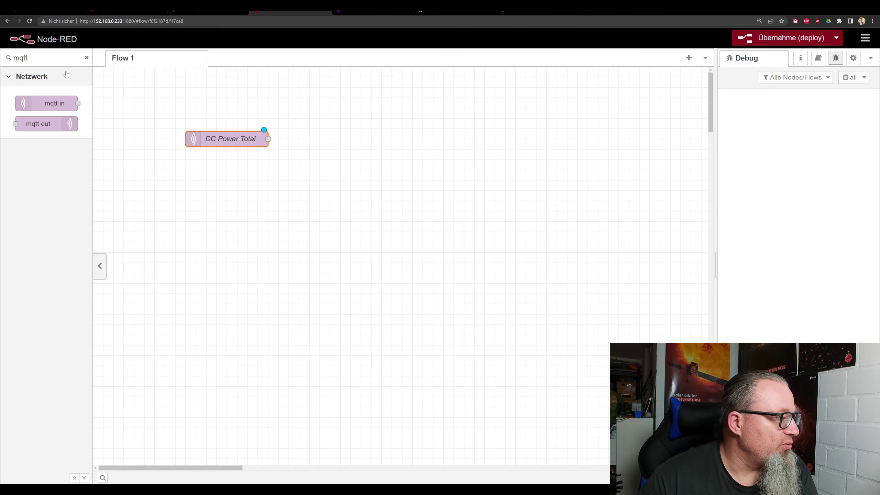
# Wire DC Power Total to a new debug node, deploy, and filter the palette for 'influ'.
pyautogui.click(86, 57)
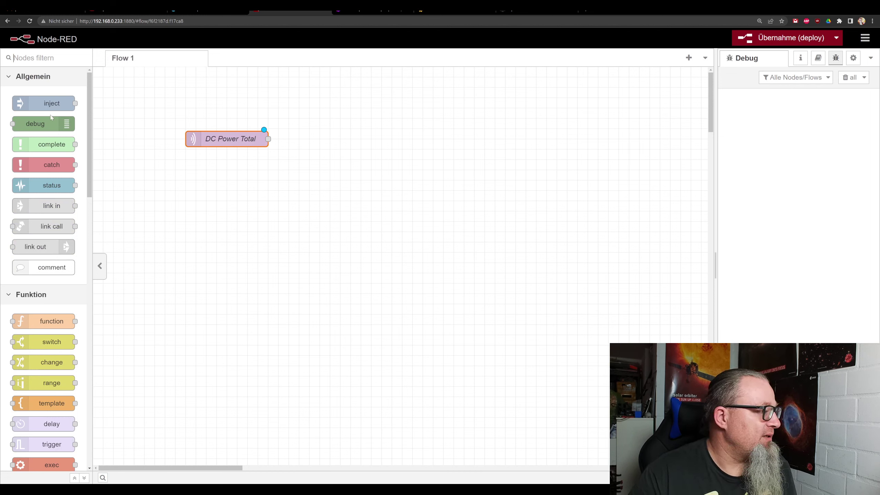
pyautogui.moveTo(48, 124); pyautogui.dragTo(347, 139)
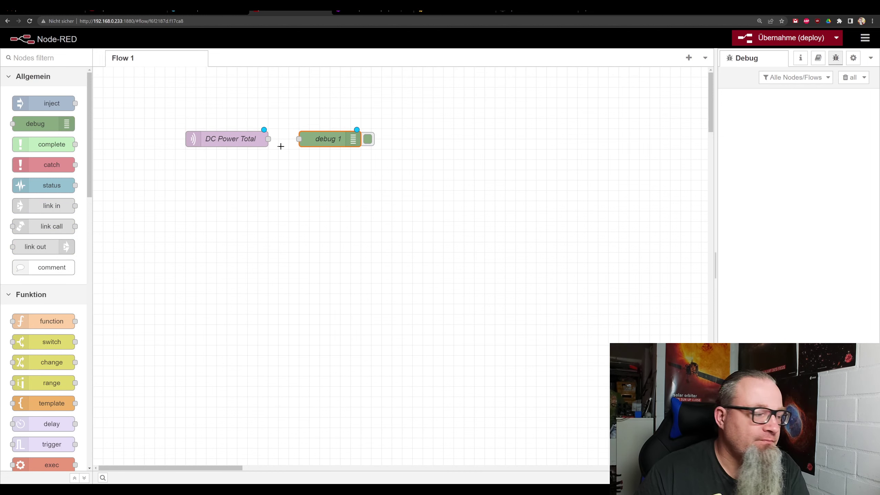
pyautogui.moveTo(268, 139); pyautogui.dragTo(297, 145)
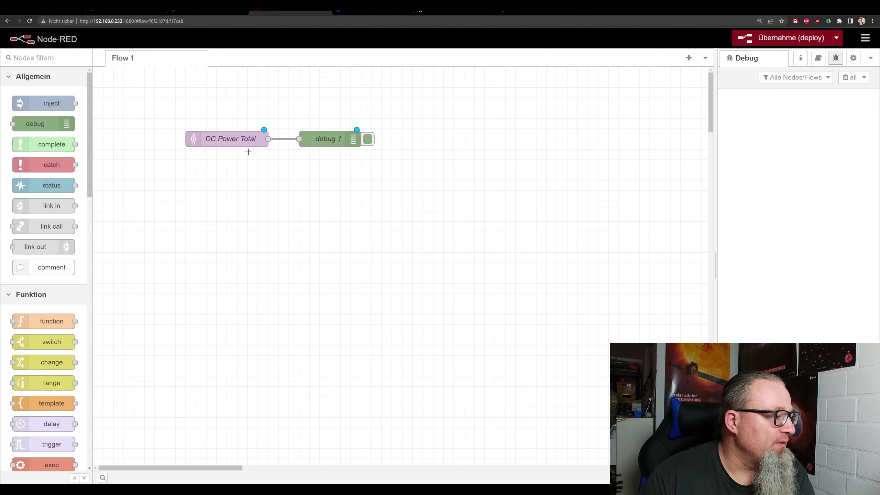
pyautogui.click(780, 38)
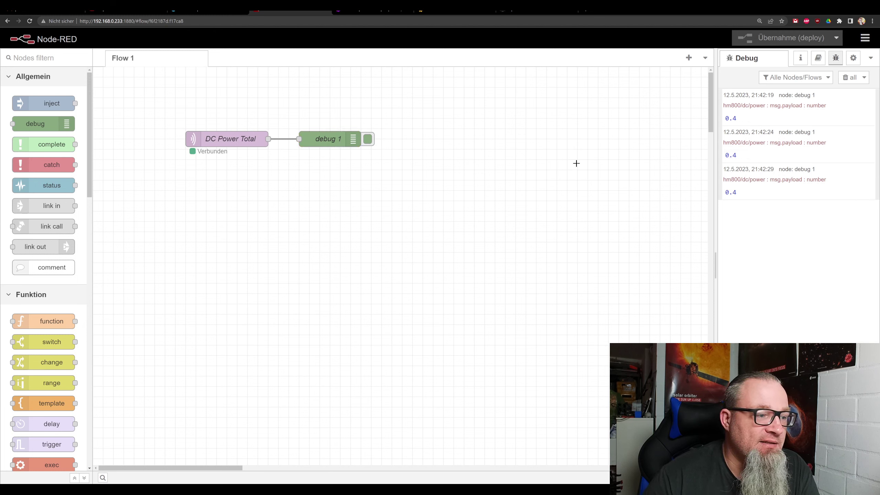
pyautogui.moveTo(322, 135); pyautogui.dragTo(343, 93)
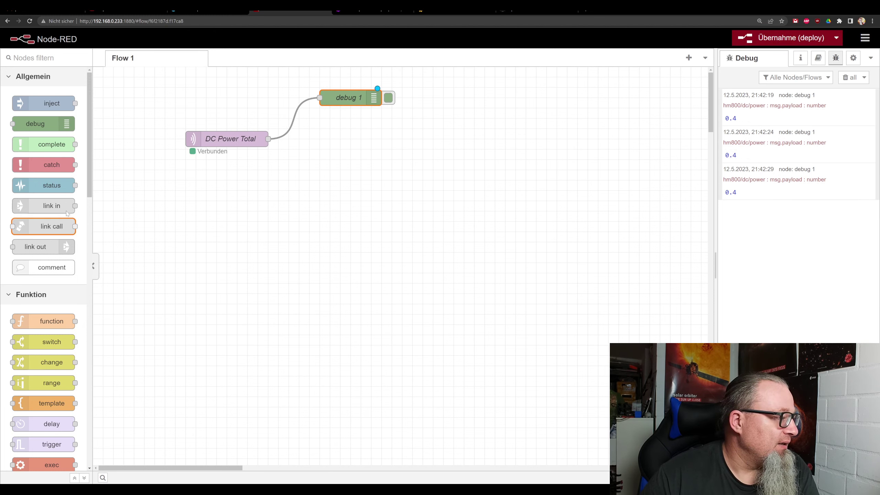
pyautogui.write('influ')
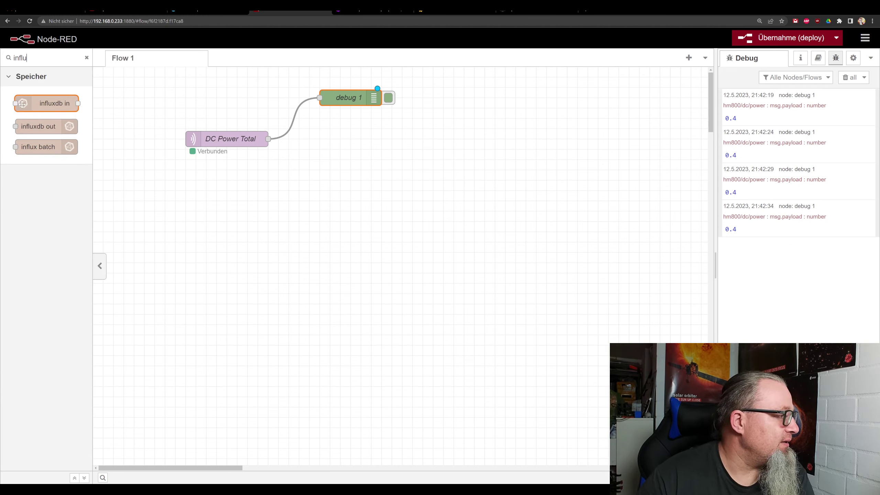
# Place an influxdb out node, wire it from DC Power Total, and open its settings.
pyautogui.moveTo(52, 126); pyautogui.dragTo(357, 137)
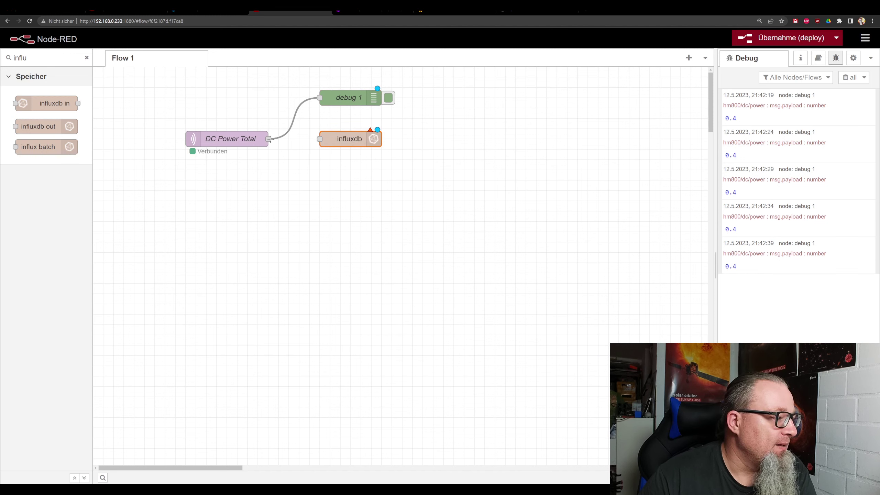
pyautogui.moveTo(270, 140); pyautogui.dragTo(320, 139)
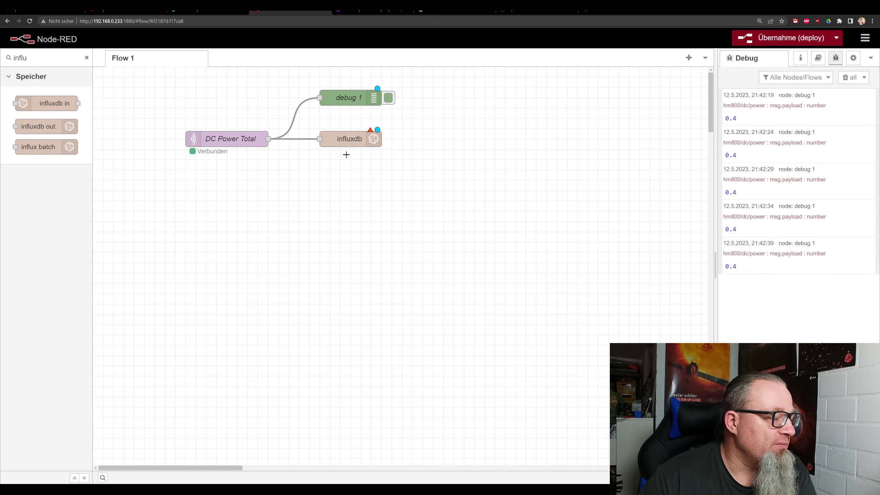
pyautogui.doubleClick(361, 139)
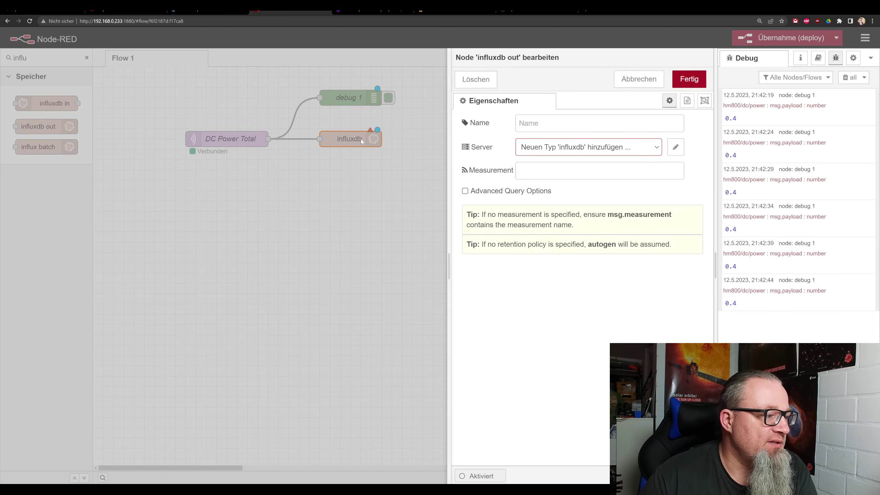
pyautogui.click(676, 148)
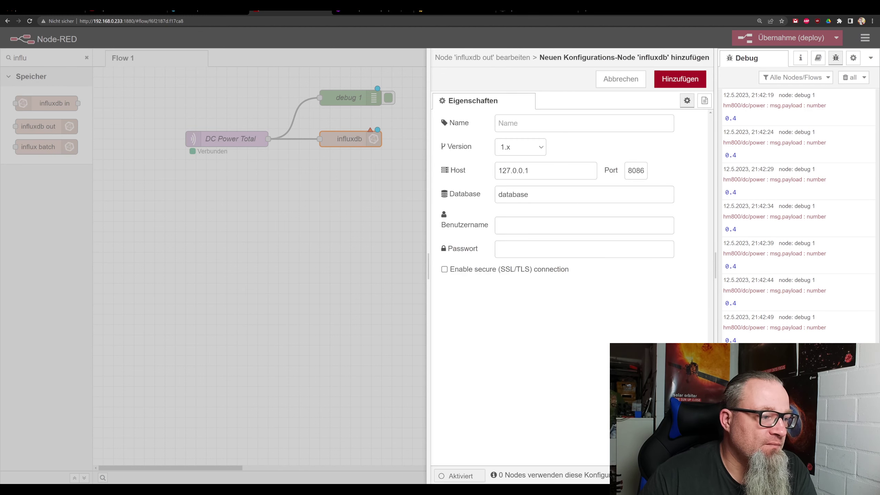
pyautogui.write('Infl')
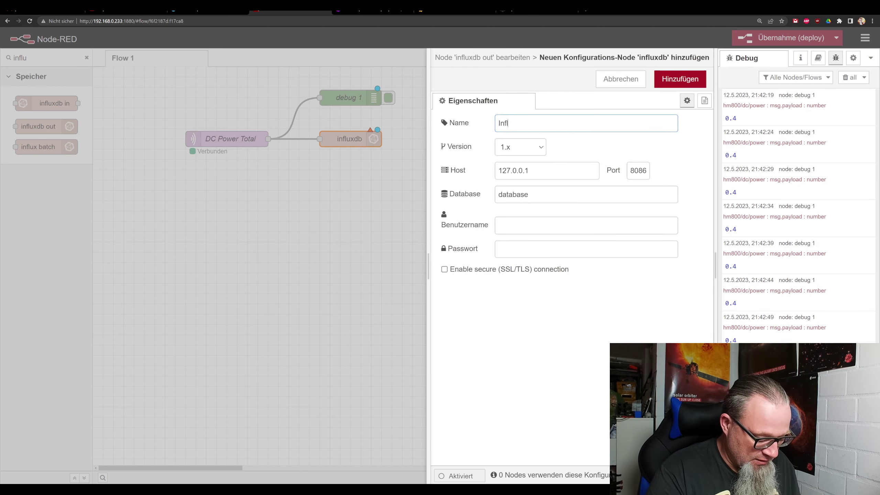
pyautogui.write('uxDB2')
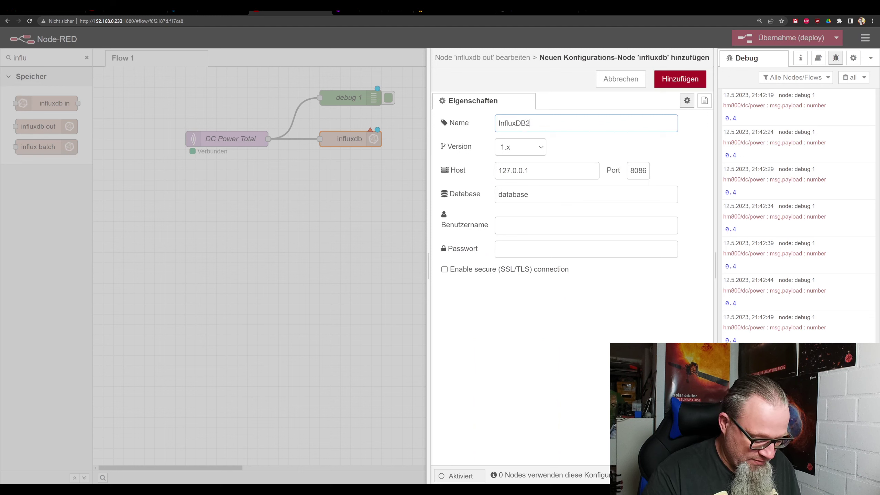
pyautogui.write('.x')
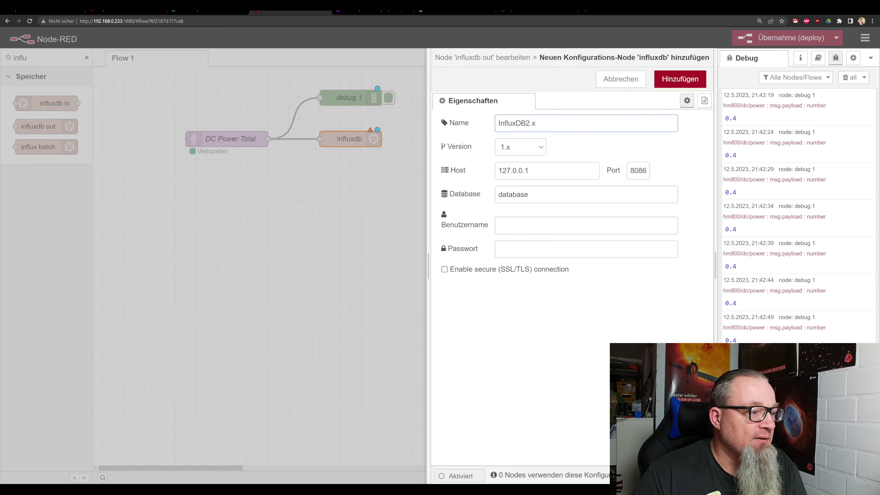
pyautogui.click(539, 151)
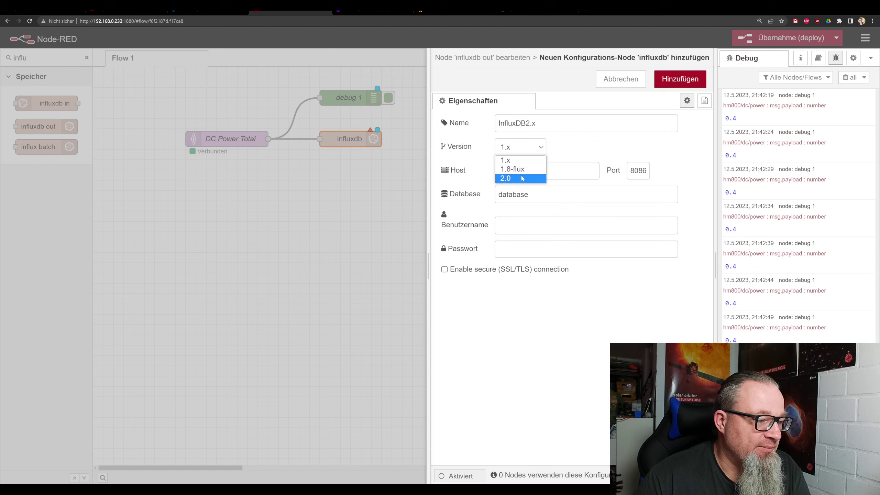
pyautogui.click(520, 178)
pyautogui.moveTo(545, 170); pyautogui.dragTo(517, 170)
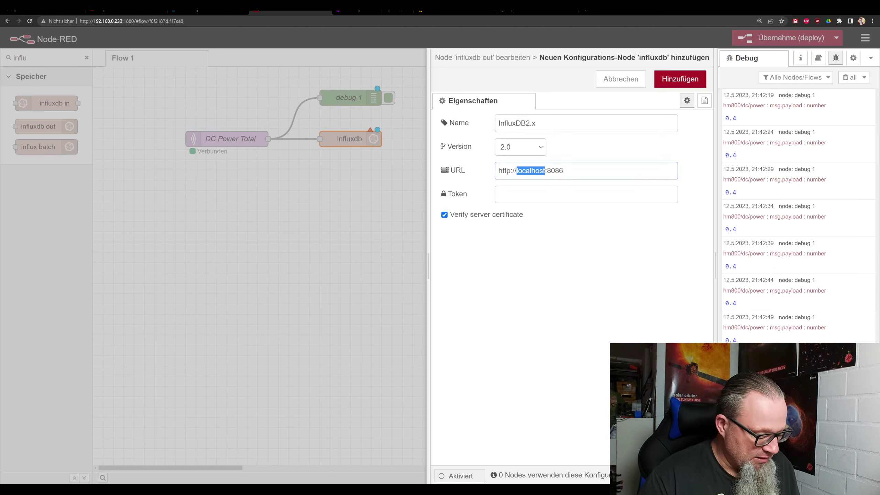
pyautogui.write('192.168.0.233')
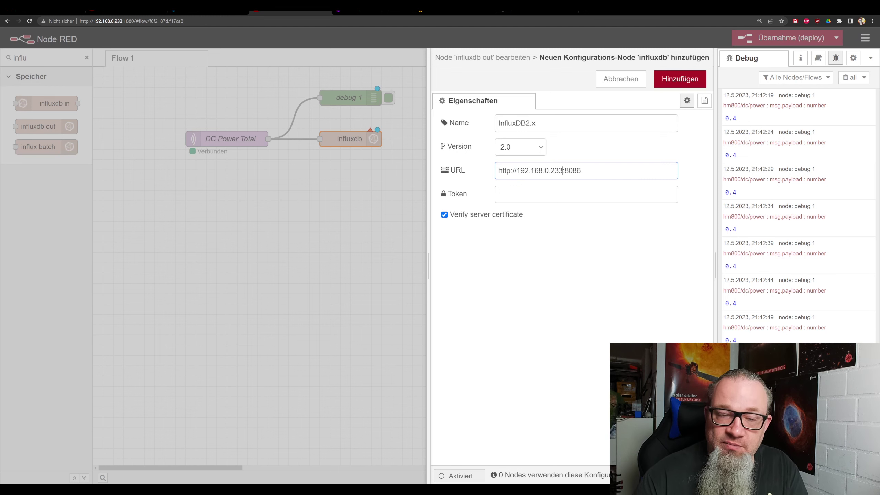
pyautogui.click(499, 194)
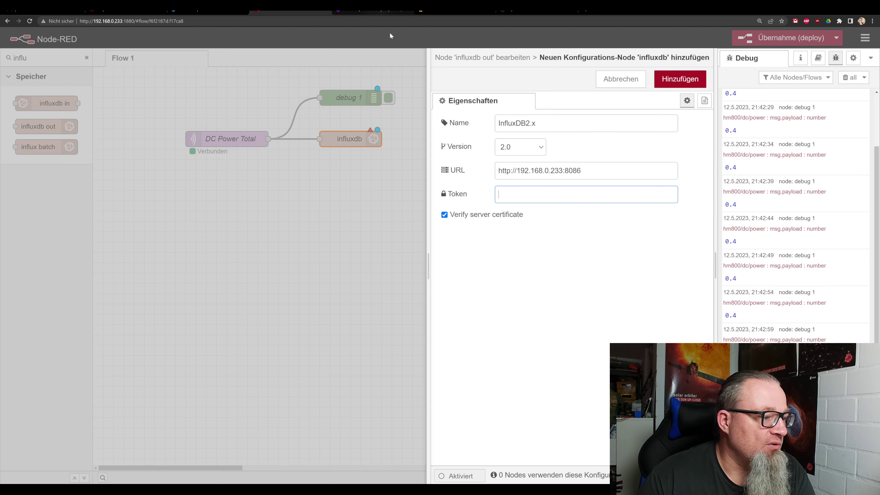
pyautogui.click(350, 10)
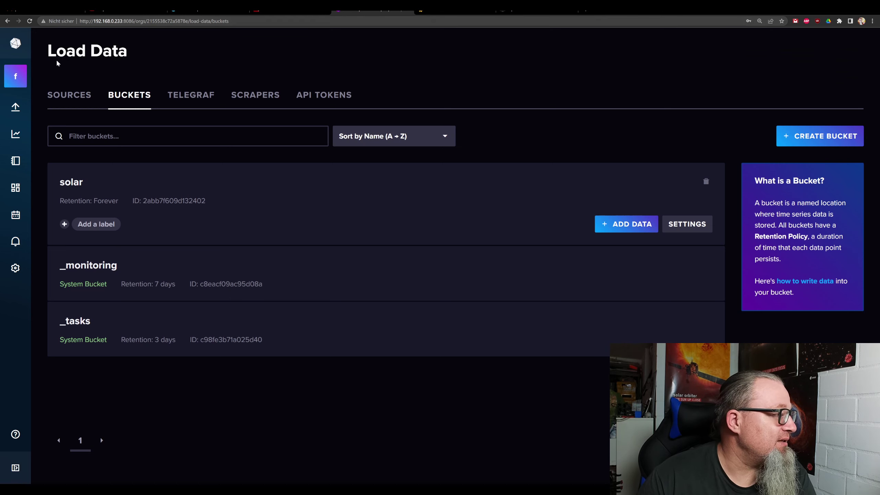
# Generate an all-access API token with description 'MQTT'.
pyautogui.moveTo(16, 109)
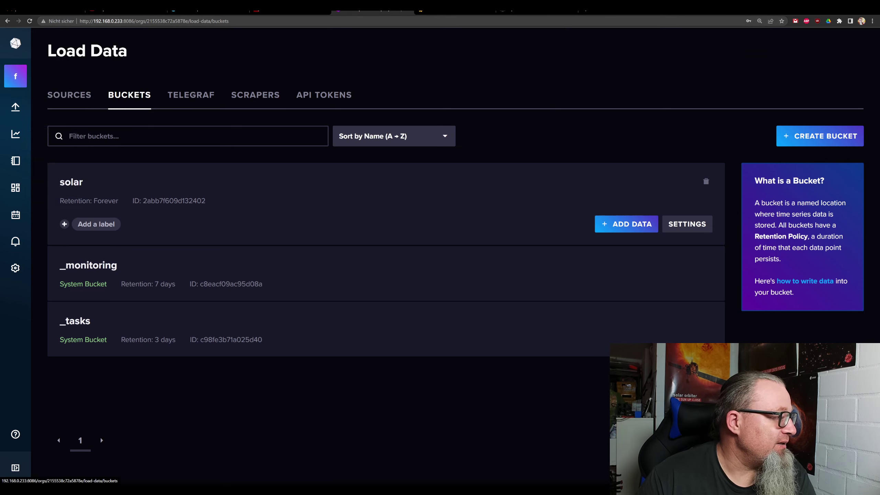
pyautogui.click(323, 102)
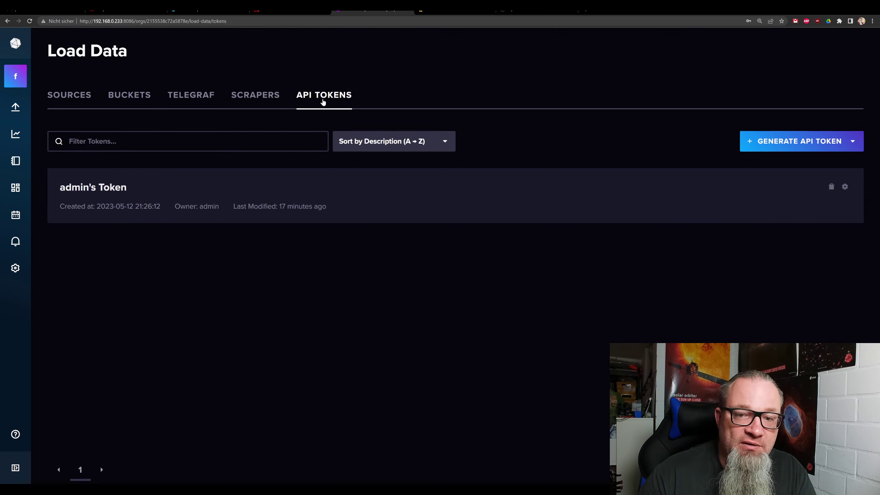
pyautogui.click(804, 148)
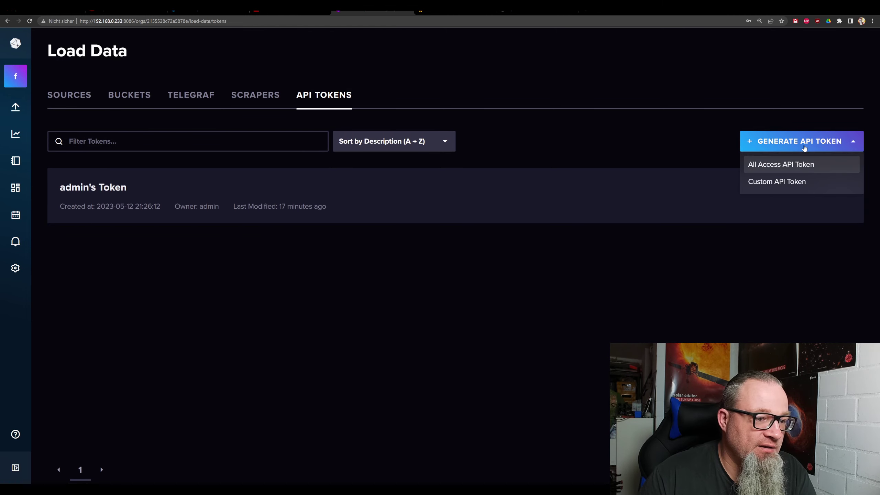
pyautogui.click(790, 165)
pyautogui.click(445, 279)
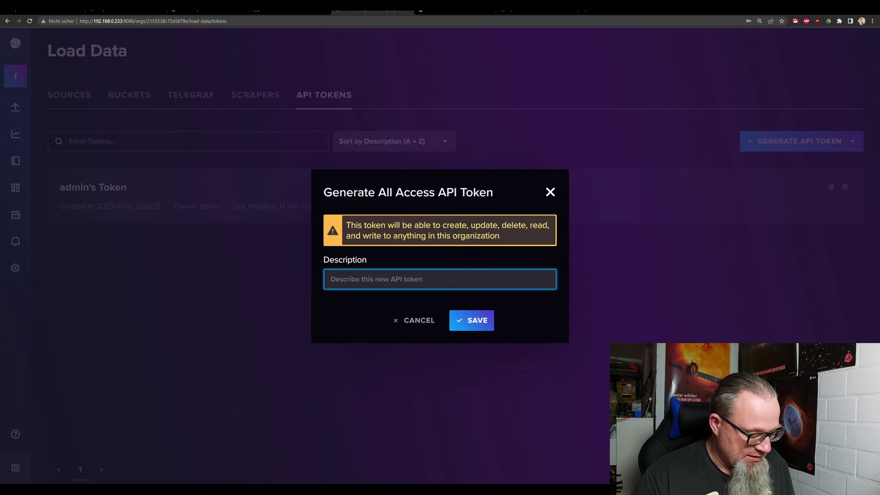
pyautogui.write('MQTT')
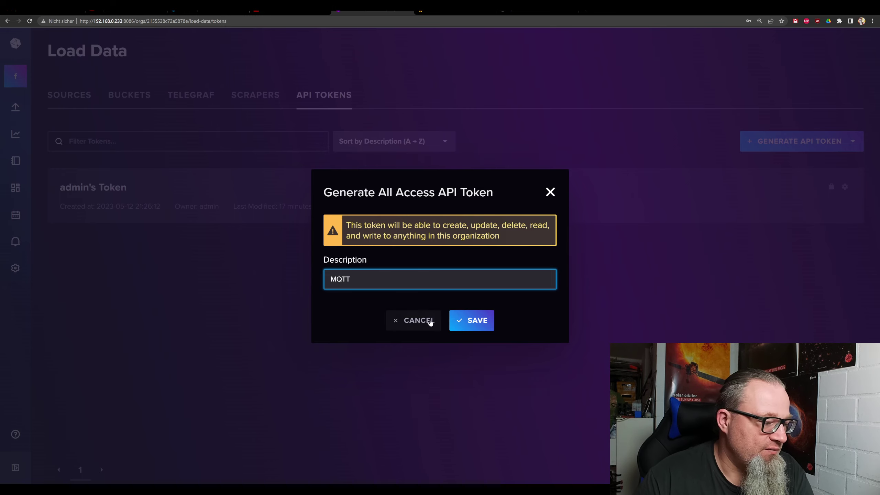
pyautogui.click(477, 323)
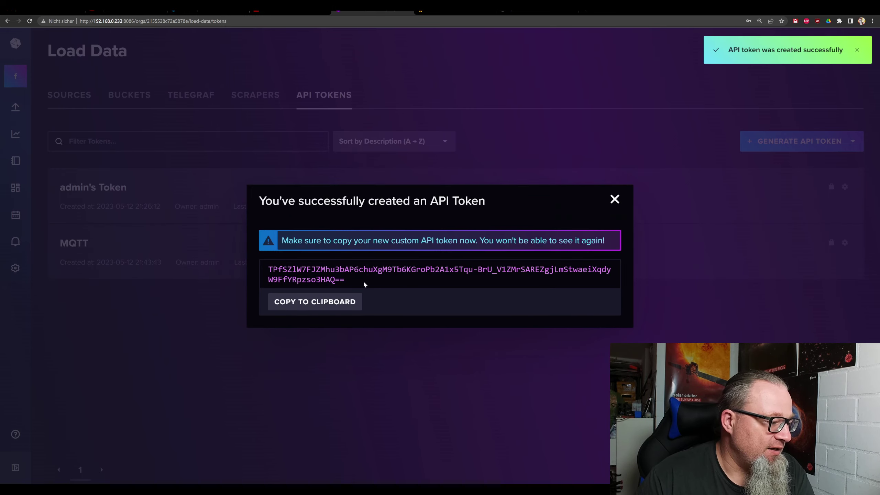
# Copy the new token and save it at the end of the docker-compose file.
pyautogui.moveTo(354, 284); pyautogui.dragTo(268, 274)
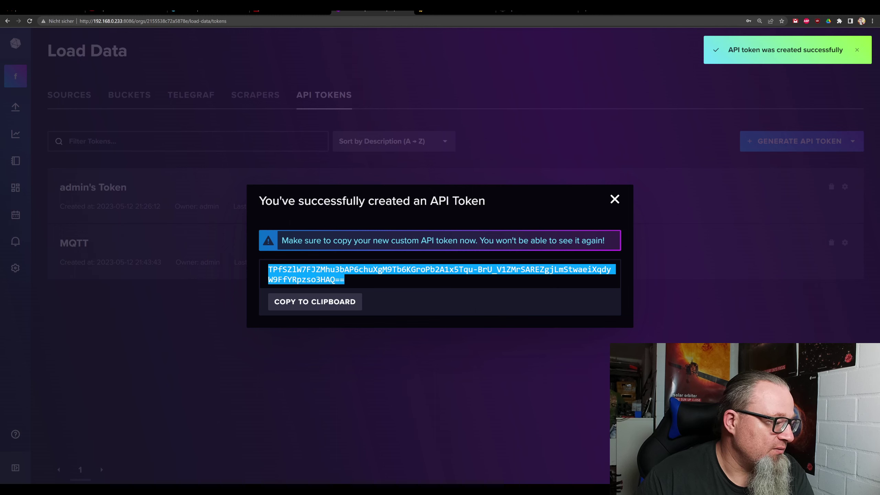
pyautogui.rightClick(279, 272)
pyautogui.click(295, 277)
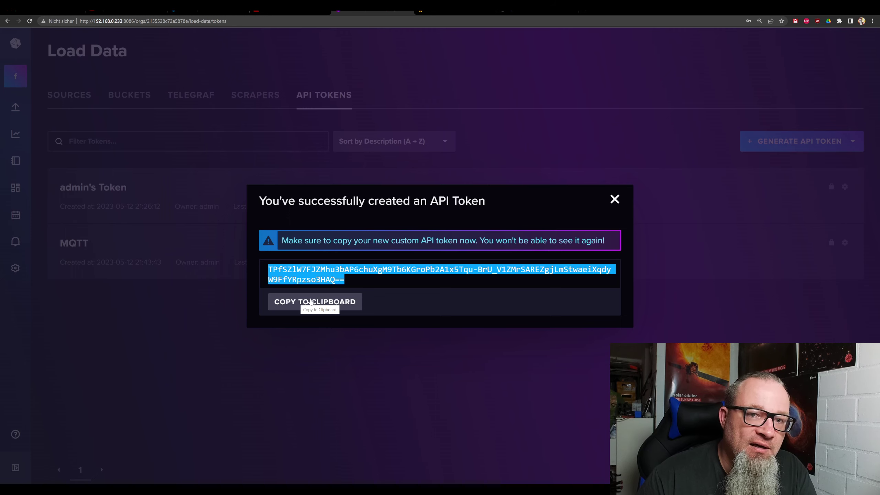
pyautogui.click(311, 301)
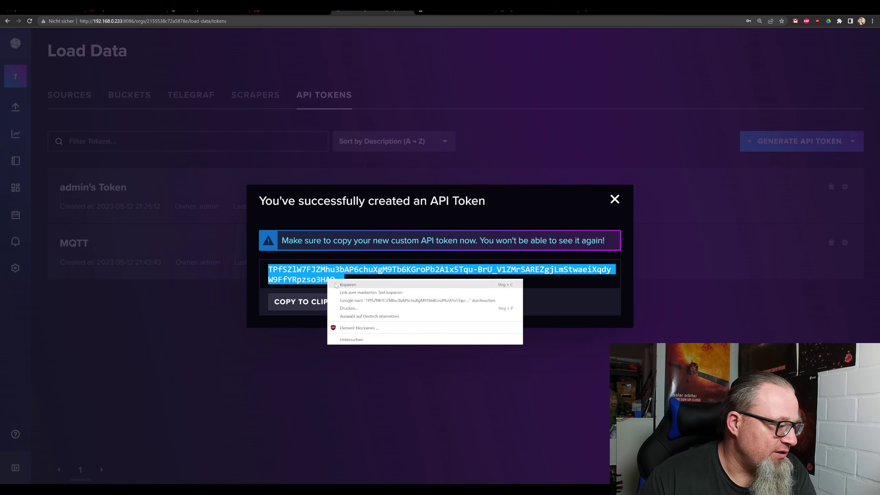
pyautogui.hotkey('alt', 'Tab')
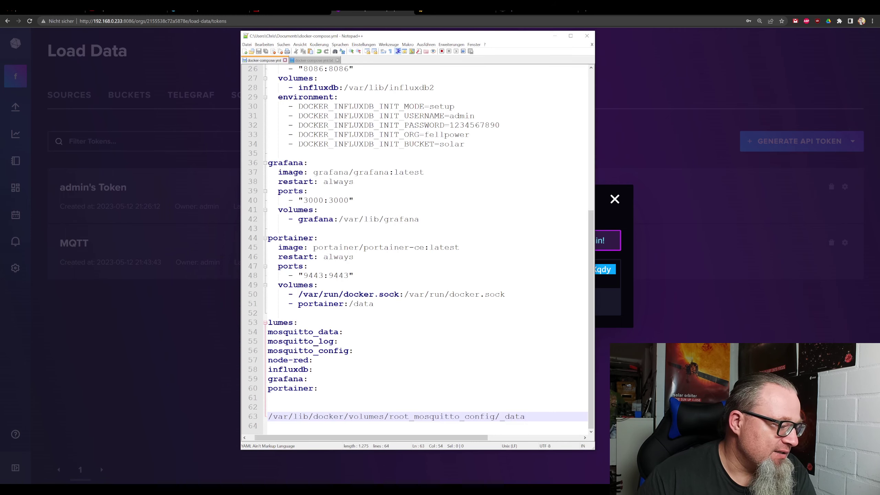
pyautogui.press('Return')
pyautogui.press('Return')
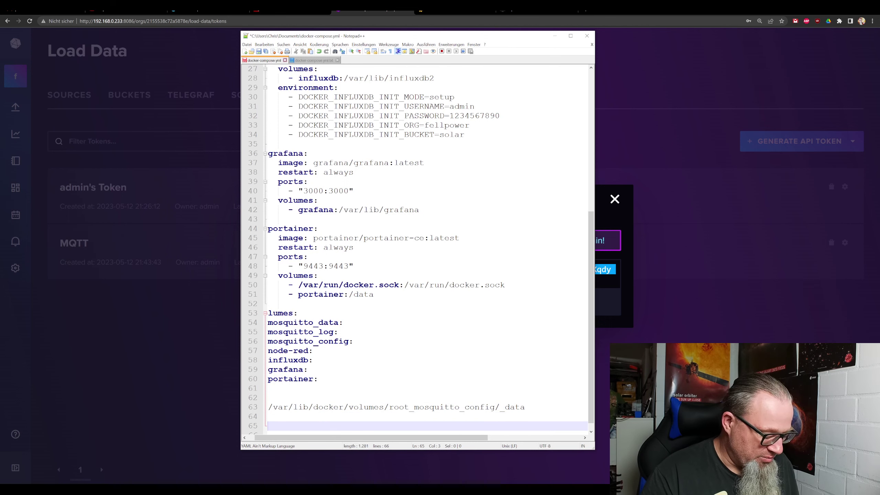
pyautogui.hotkey('ctrl', 'v')
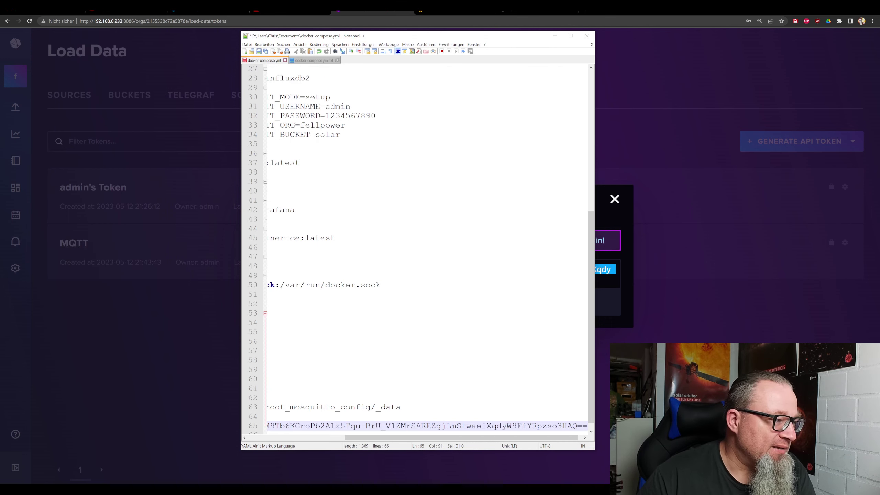
pyautogui.click(259, 51)
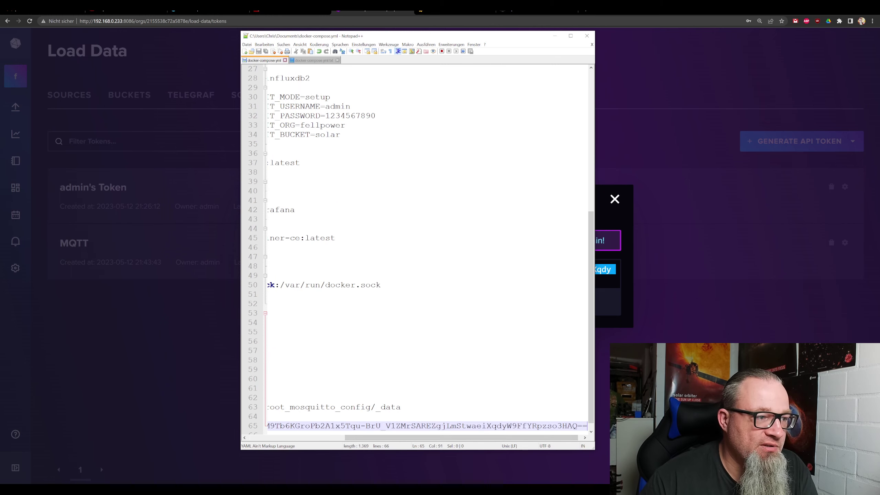
pyautogui.click(554, 38)
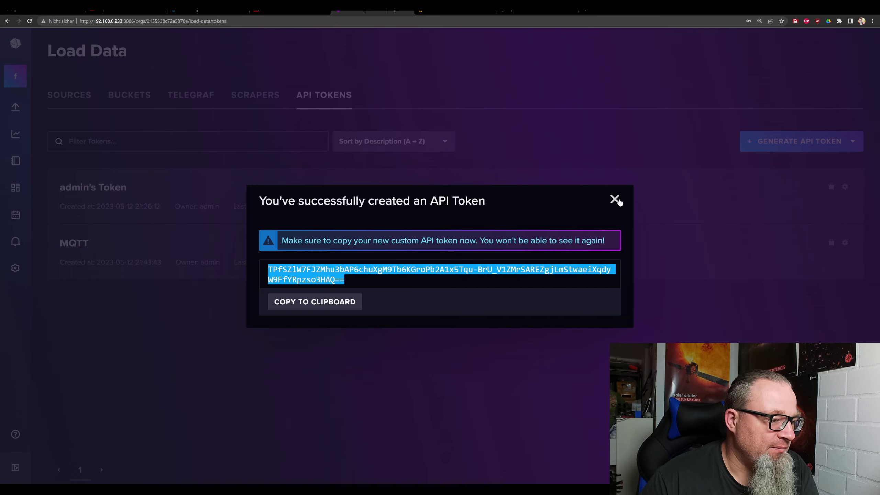
# Close the token dialog and return to Node-RED's InfluxDB server Token field.
pyautogui.click(614, 199)
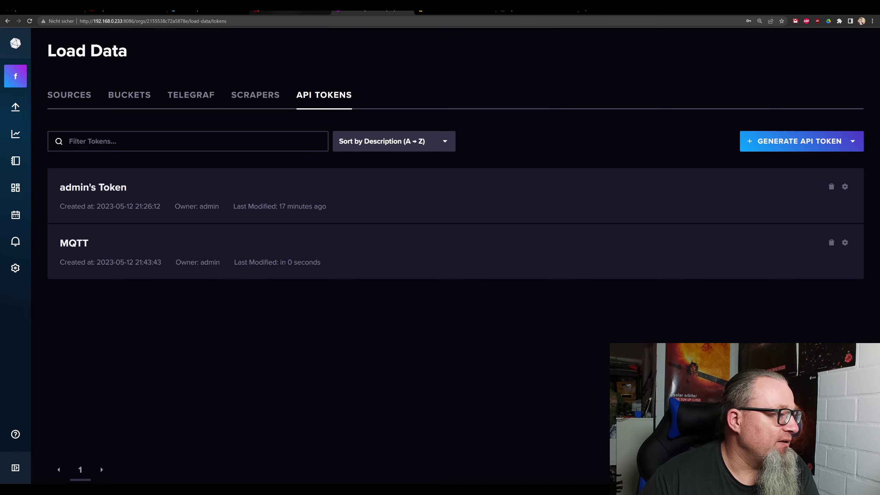
pyautogui.click(290, 12)
pyautogui.rightClick(524, 198)
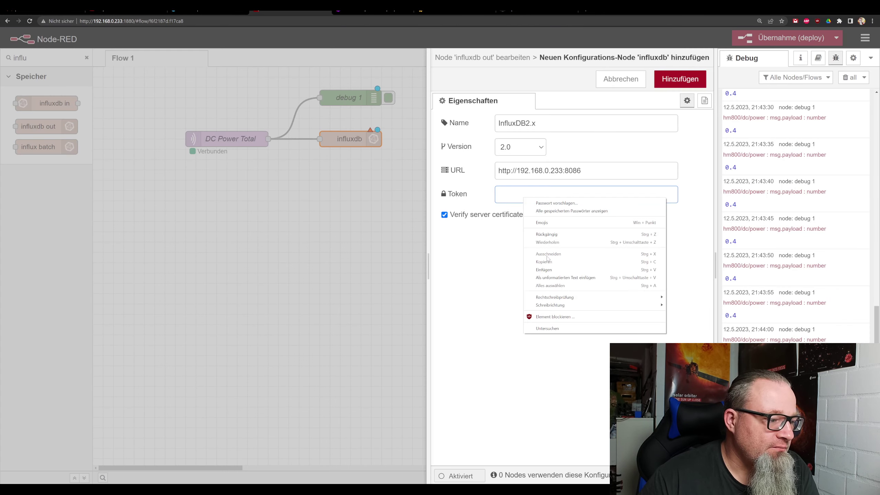
# Paste the API token, add the InfluxDB2.x server, and name the node 'InfluxDB'.
pyautogui.click(547, 270)
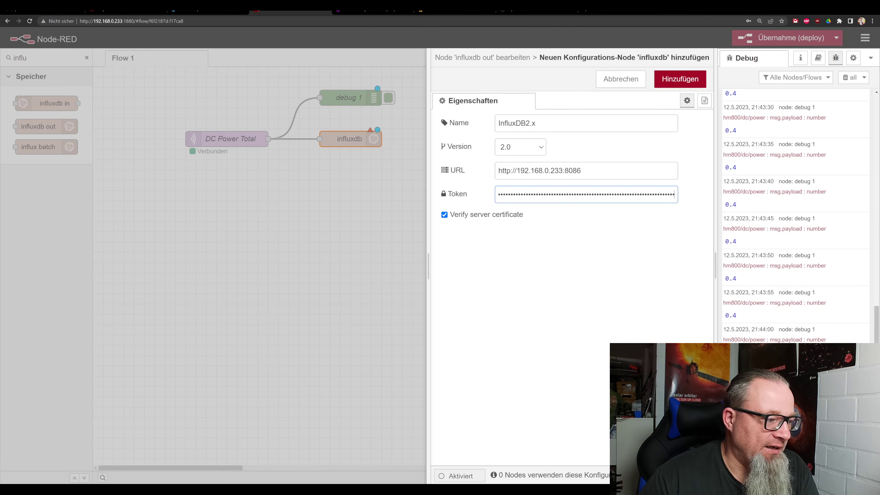
pyautogui.click(679, 79)
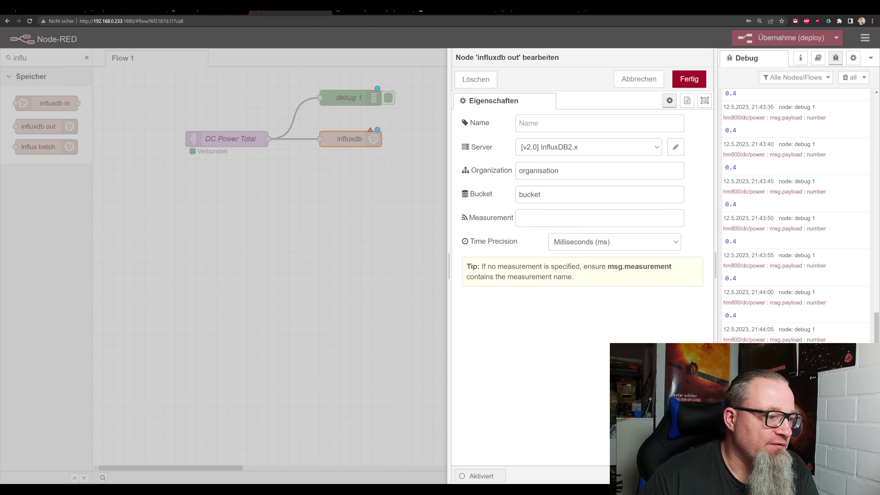
pyautogui.click(599, 123)
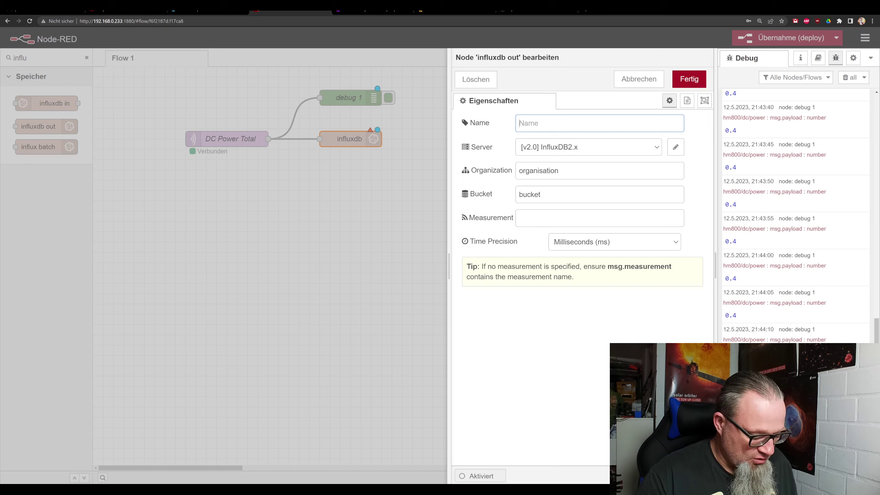
pyautogui.write('InfluxDB')
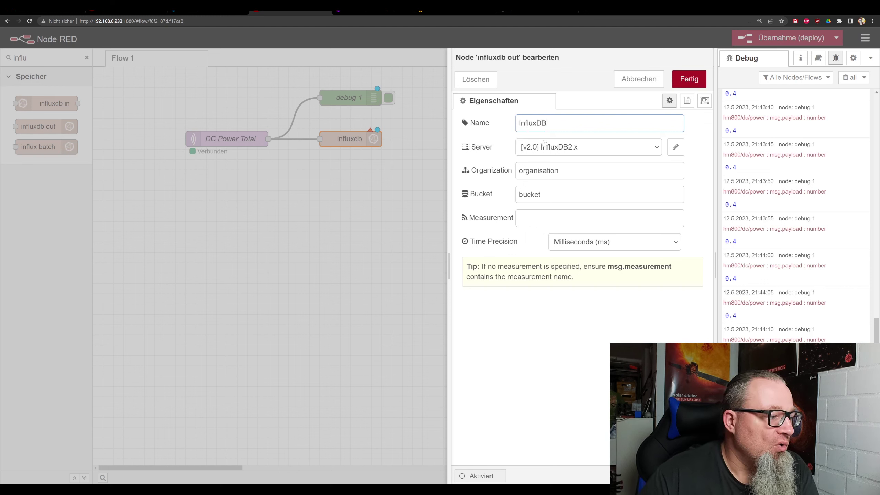
# Set organisation fellpower, bucket solar, measurement DC.Power.Total, then save and deploy the flow.
pyautogui.moveTo(559, 171); pyautogui.dragTo(505, 178)
pyautogui.write('fellpower')
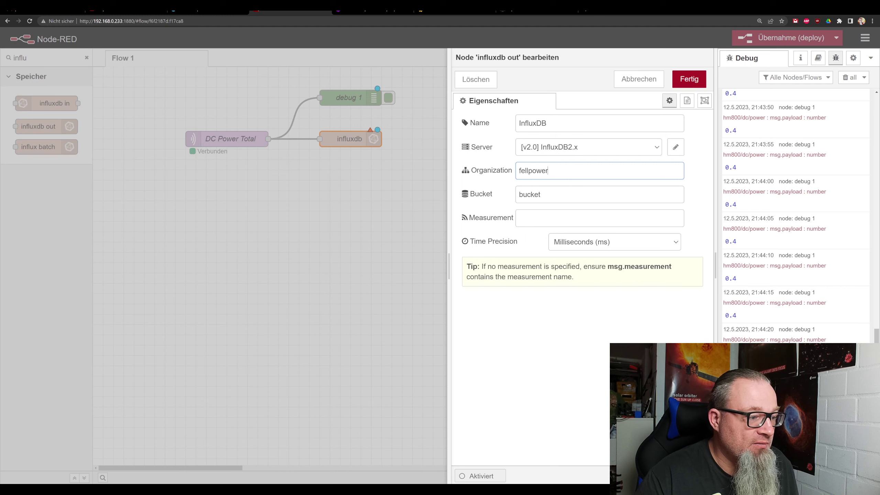
pyautogui.press('Tab')
pyautogui.write('sola')
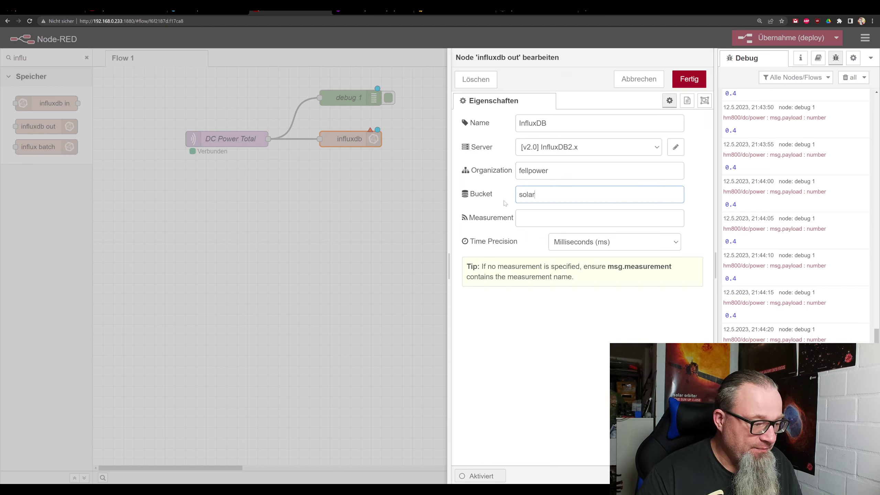
pyautogui.press('Tab')
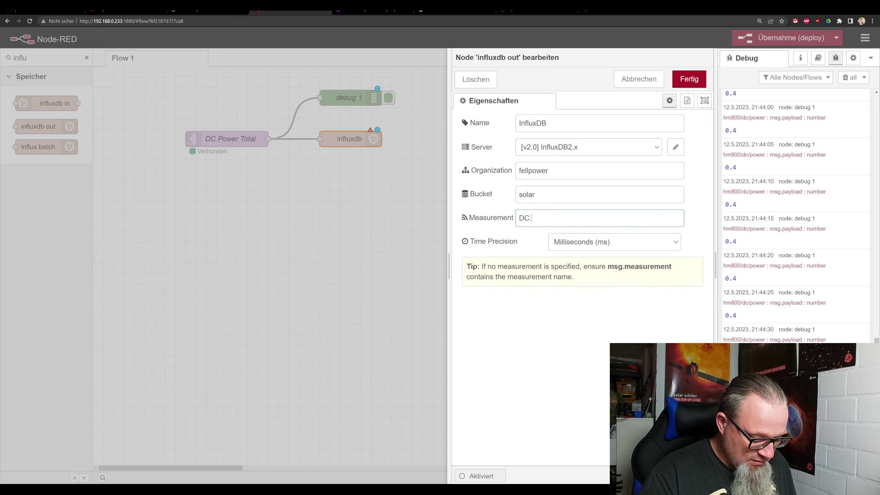
pyautogui.write('Power.')
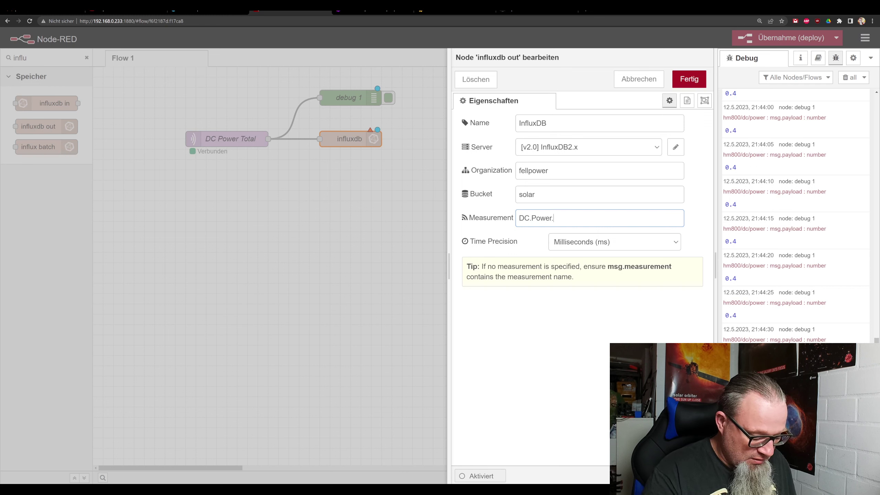
pyautogui.write('Total')
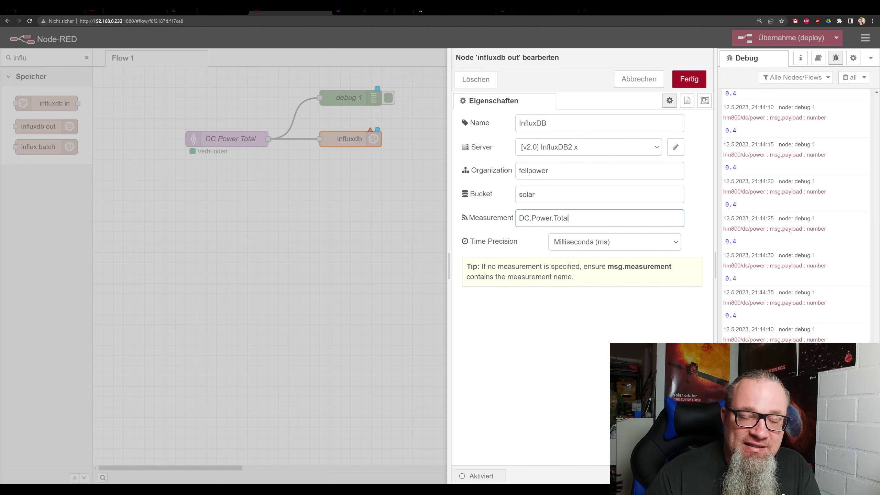
pyautogui.click(689, 79)
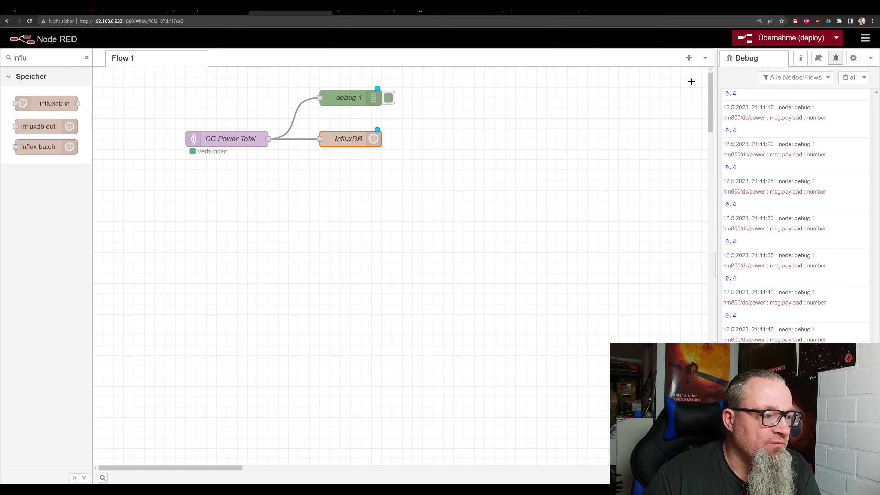
pyautogui.click(785, 38)
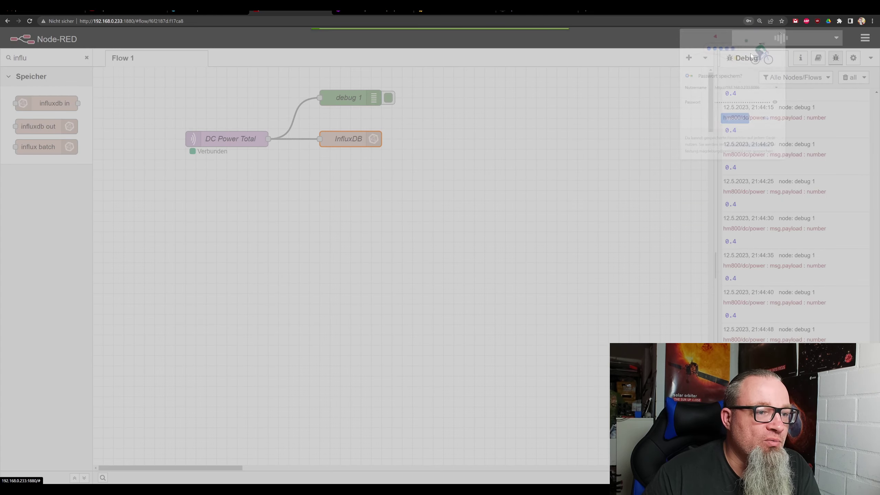
pyautogui.click(782, 32)
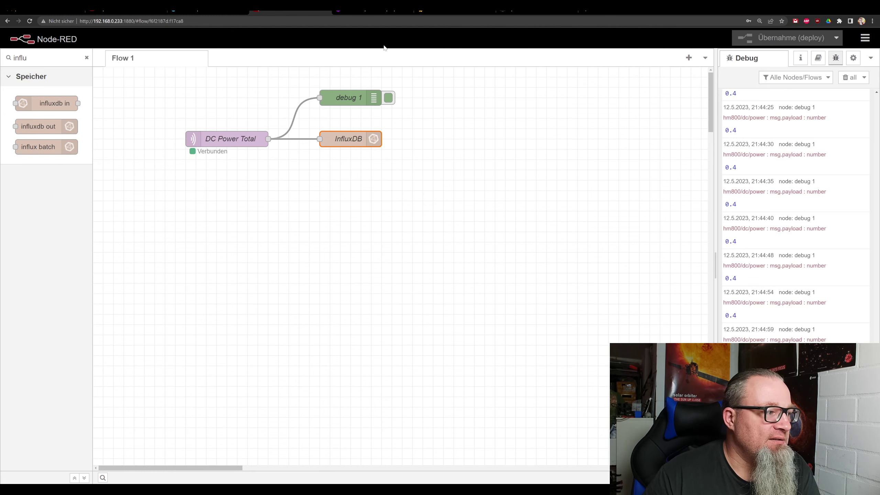
# Graph the value field of DC.Power.Total from bucket solar in Data Explorer, showing 400m readings.
pyautogui.click(377, 10)
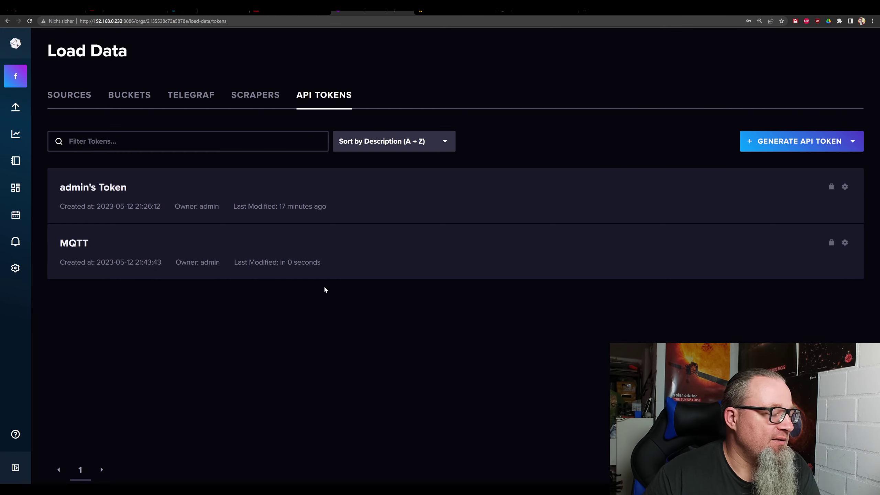
pyautogui.moveTo(28, 101)
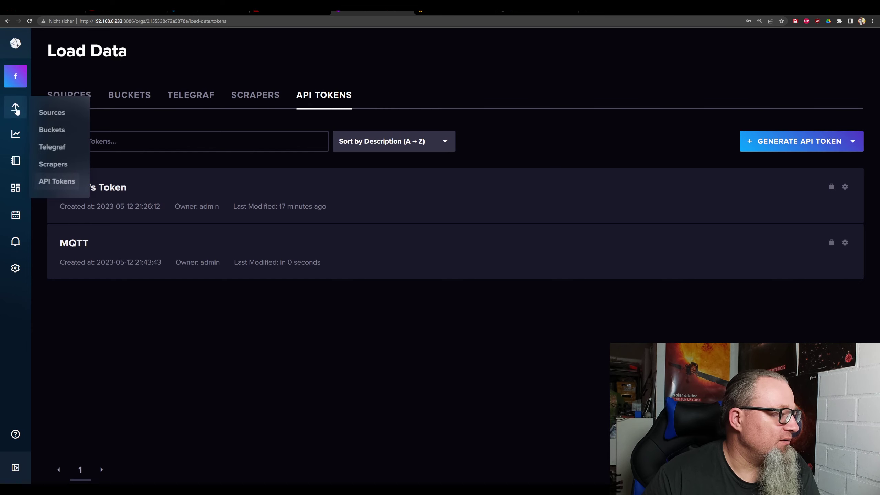
pyautogui.click(59, 130)
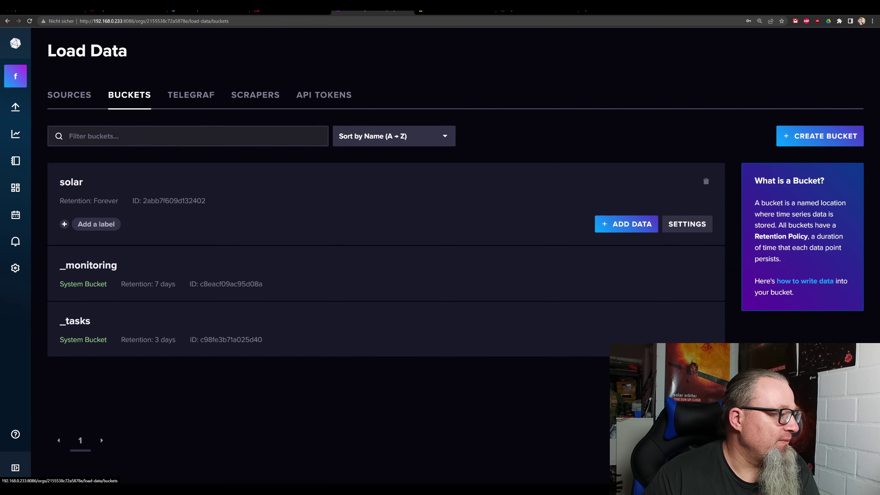
pyautogui.click(15, 135)
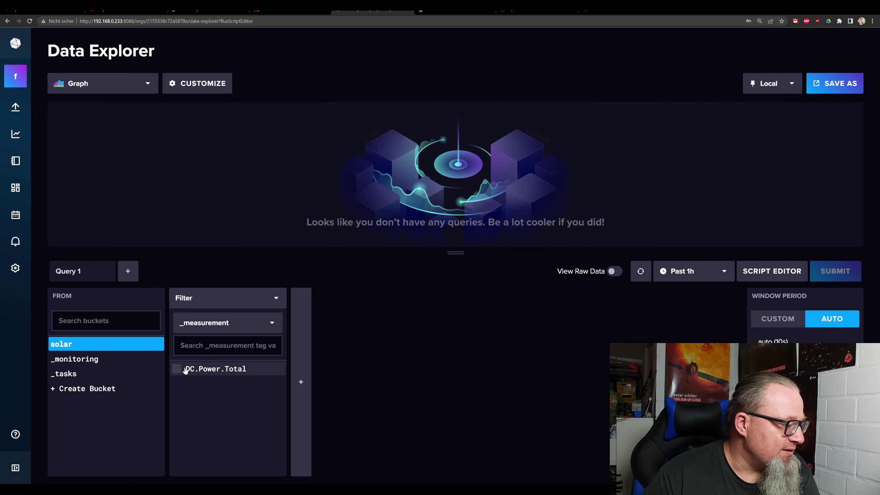
pyautogui.click(177, 369)
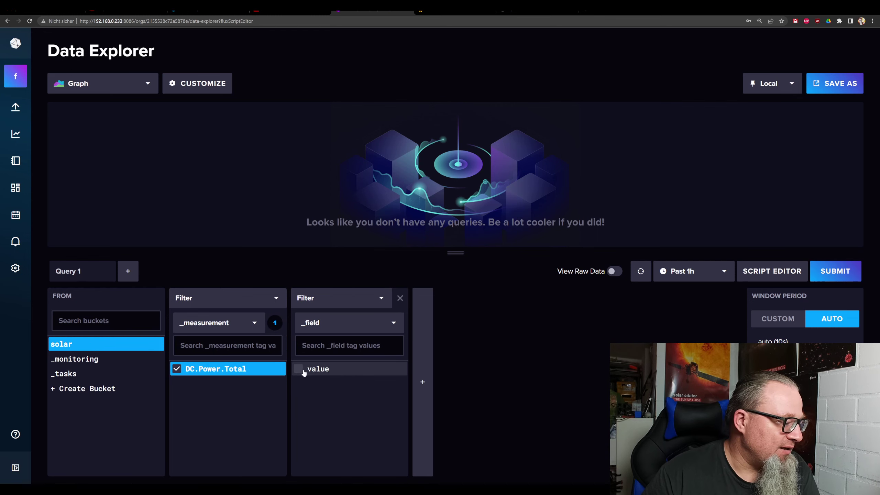
pyautogui.click(300, 370)
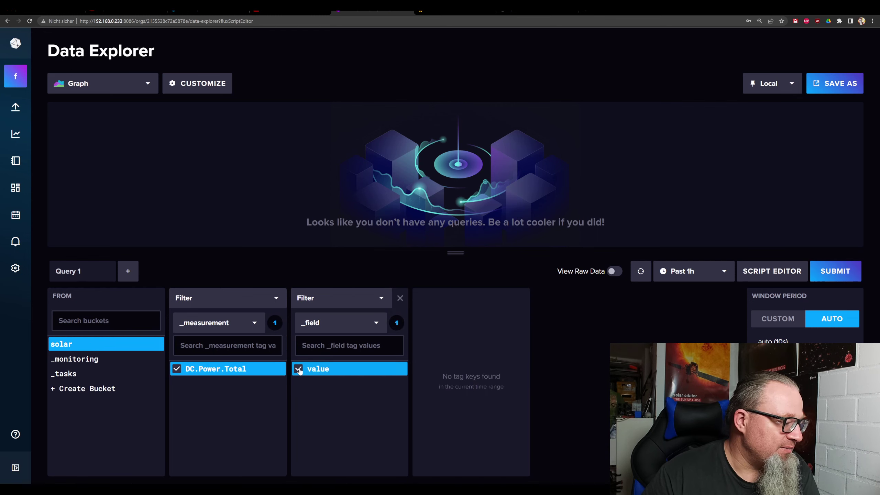
pyautogui.click(837, 274)
pyautogui.moveTo(851, 181)
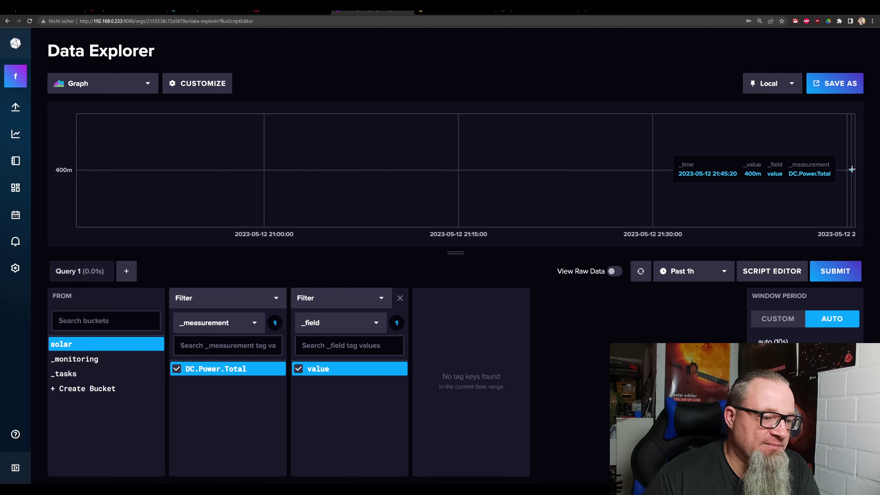
pyautogui.click(772, 271)
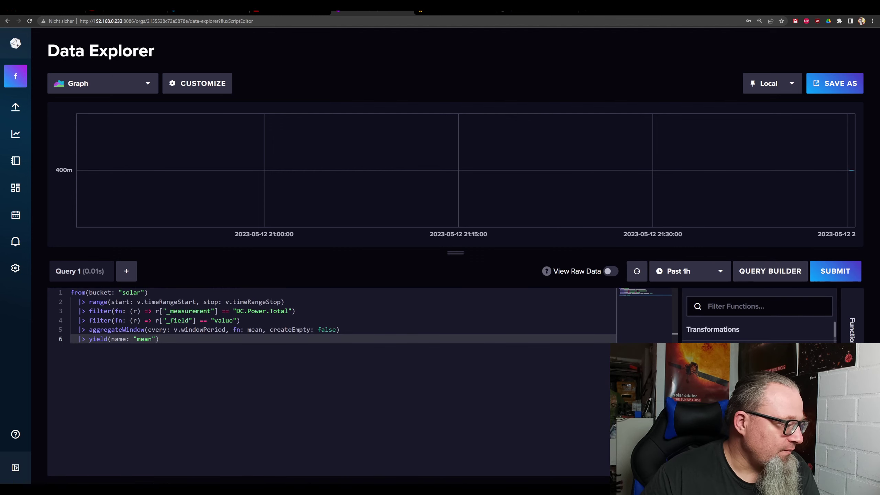
# Select and copy the whole DC.Power.Total Flux script, then switch to Grafana.
pyautogui.hotkey('shift', 'Up')
pyautogui.hotkey('shift', 'Up')
pyautogui.hotkey('shift', 'Up')
pyautogui.hotkey('shift', 'Up')
pyautogui.hotkey('shift', 'Up')
pyautogui.hotkey('shift', 'Up')
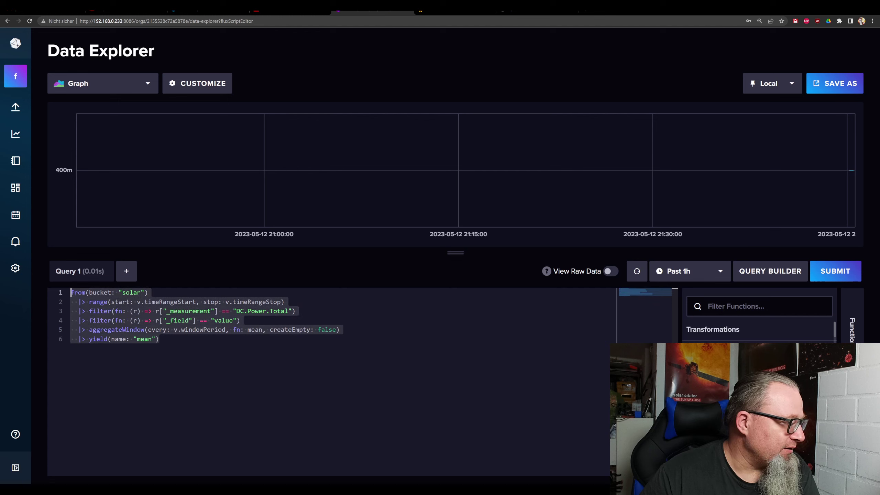
pyautogui.rightClick(110, 304)
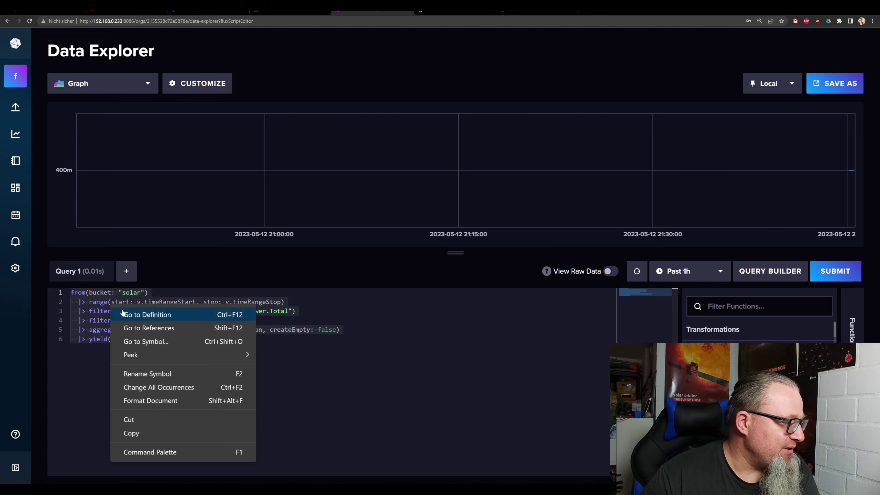
pyautogui.click(130, 433)
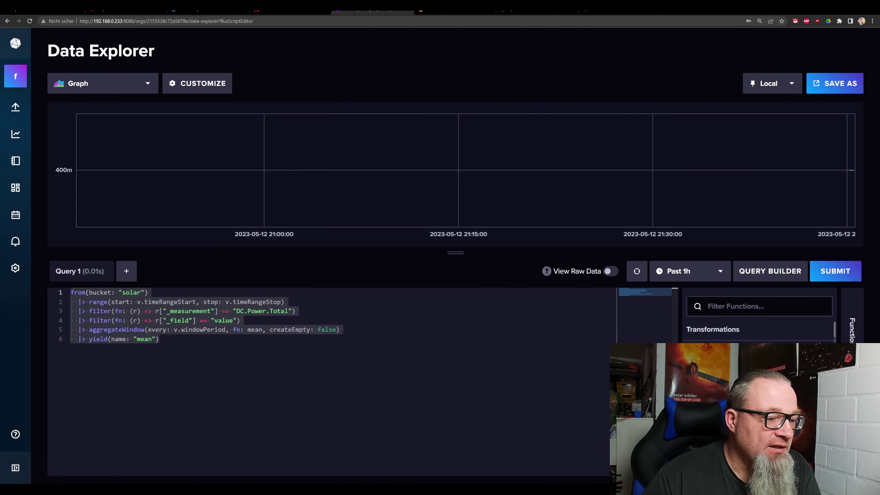
pyautogui.click(775, 281)
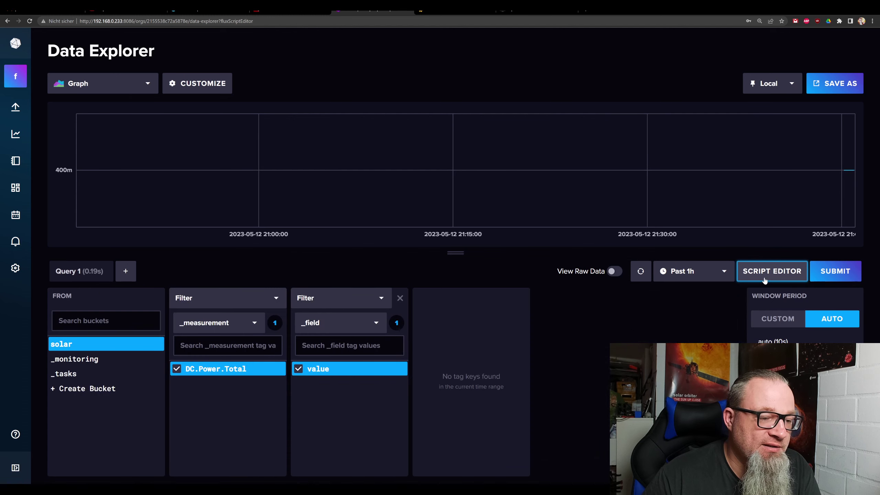
pyautogui.click(764, 280)
pyautogui.hotkey('ctrl', 'a')
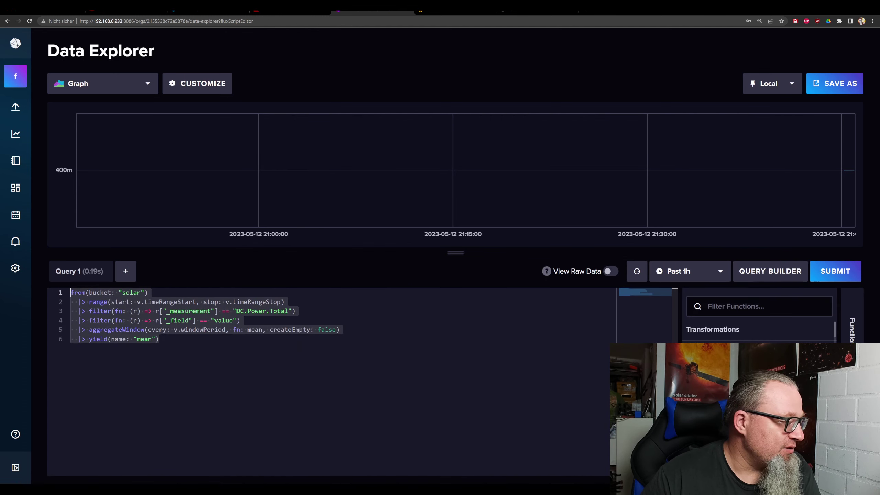
pyautogui.rightClick(126, 329)
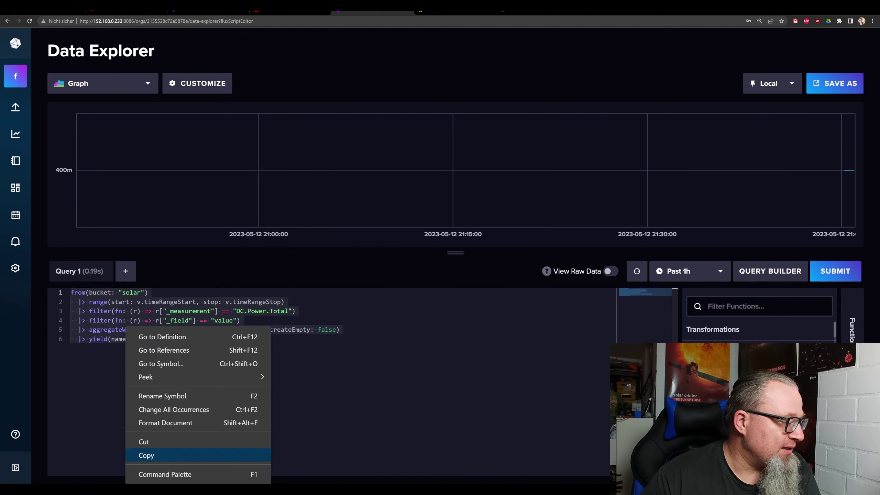
pyautogui.click(146, 457)
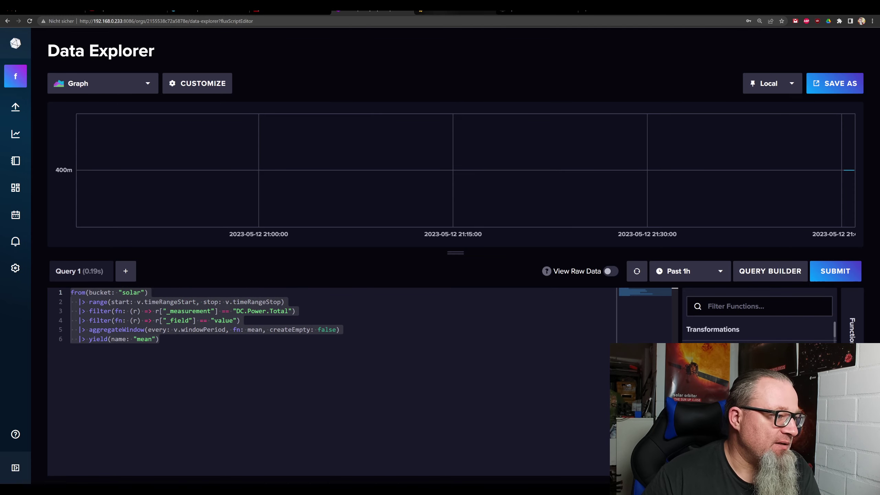
pyautogui.click(454, 11)
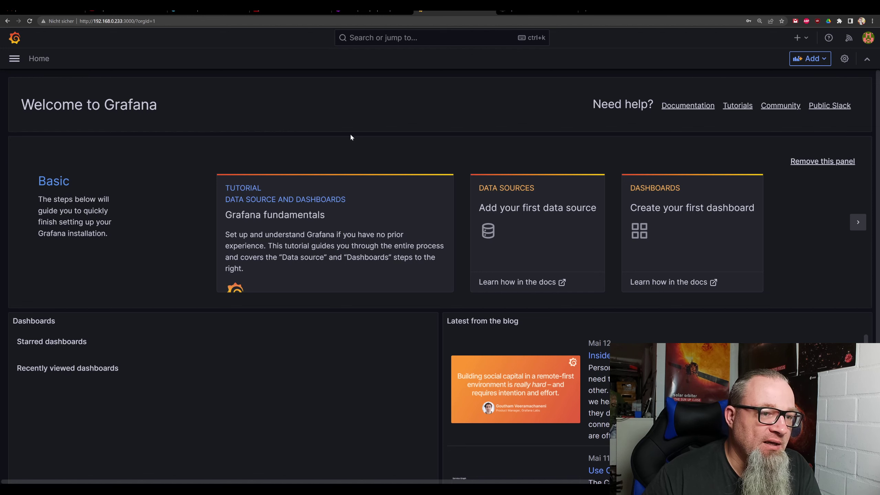
# Add a new InfluxDB data source in Grafana and name it InfluxDB2.x.
pyautogui.click(14, 58)
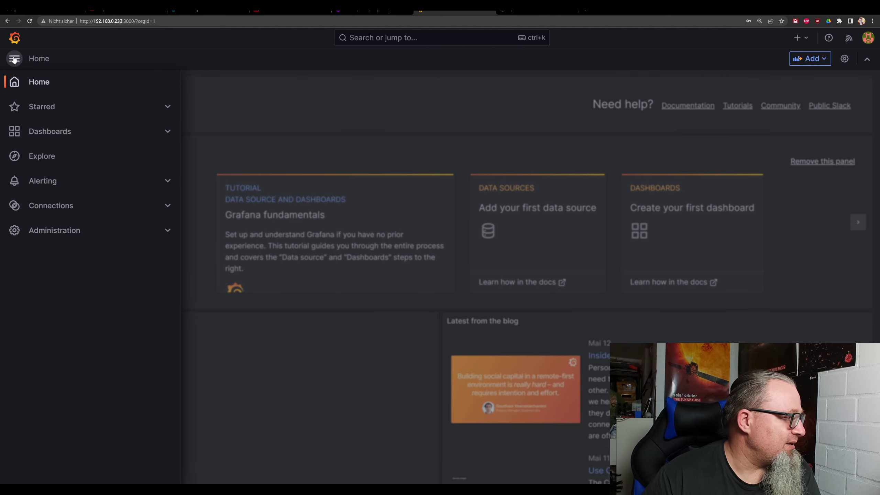
pyautogui.click(51, 207)
pyautogui.click(47, 189)
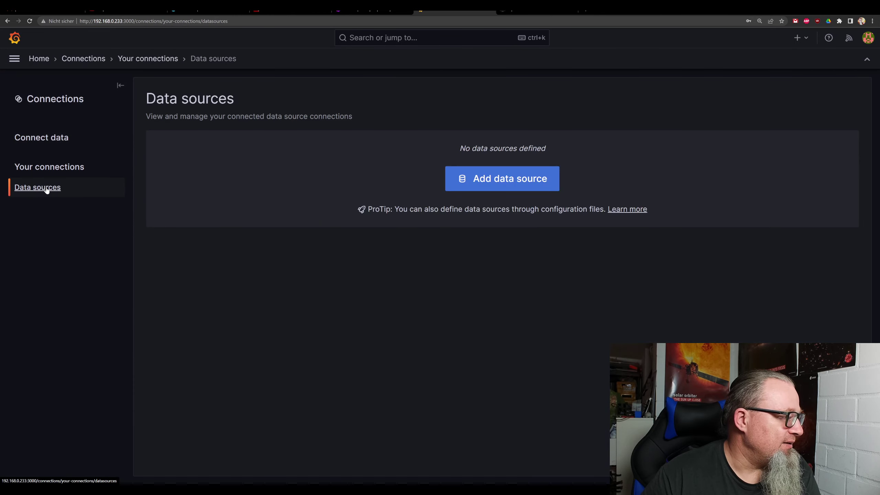
pyautogui.click(480, 178)
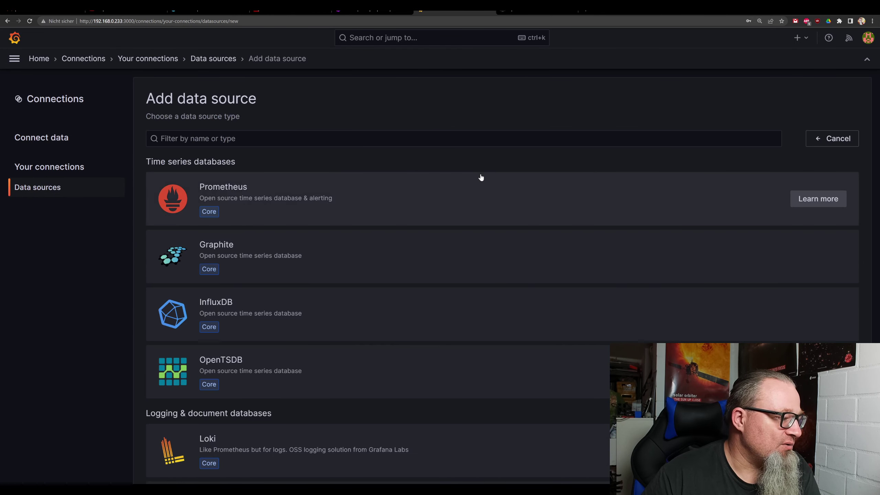
pyautogui.click(271, 311)
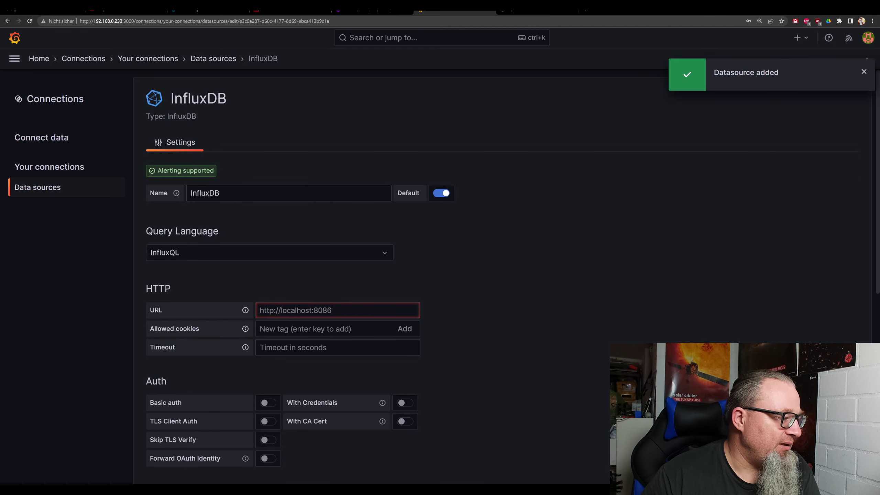
pyautogui.write('2')
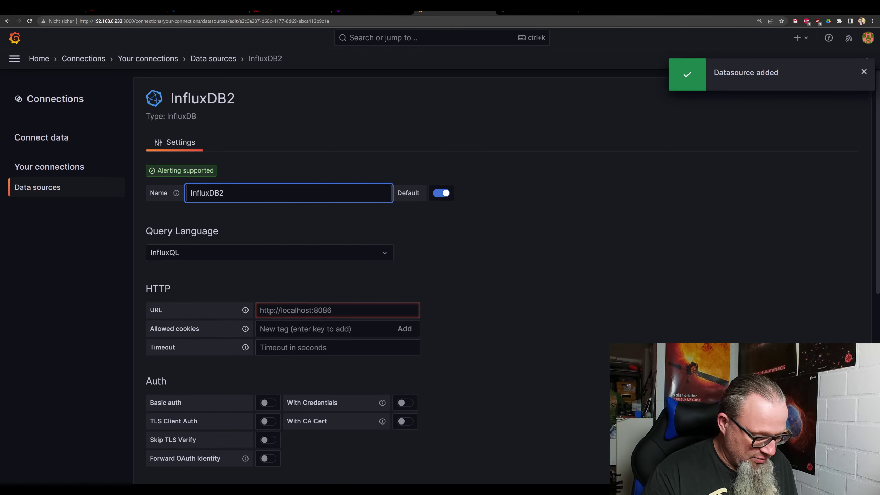
pyautogui.write('.x')
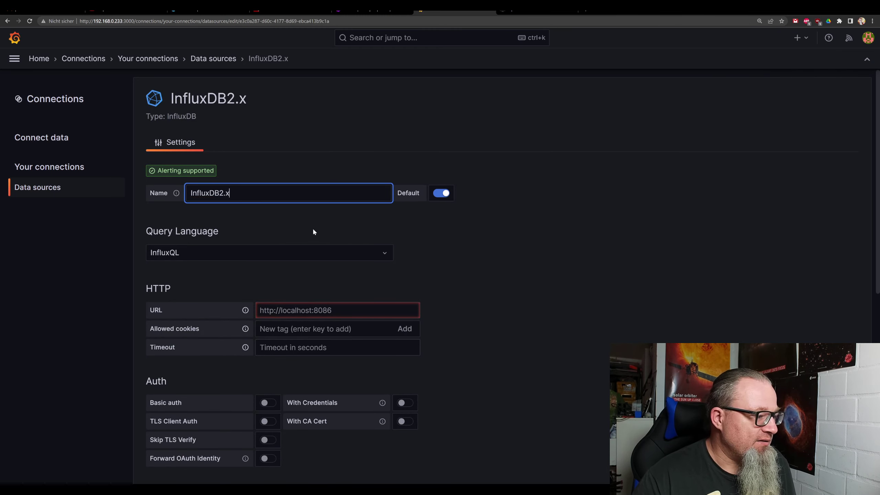
pyautogui.click(215, 258)
pyautogui.click(171, 298)
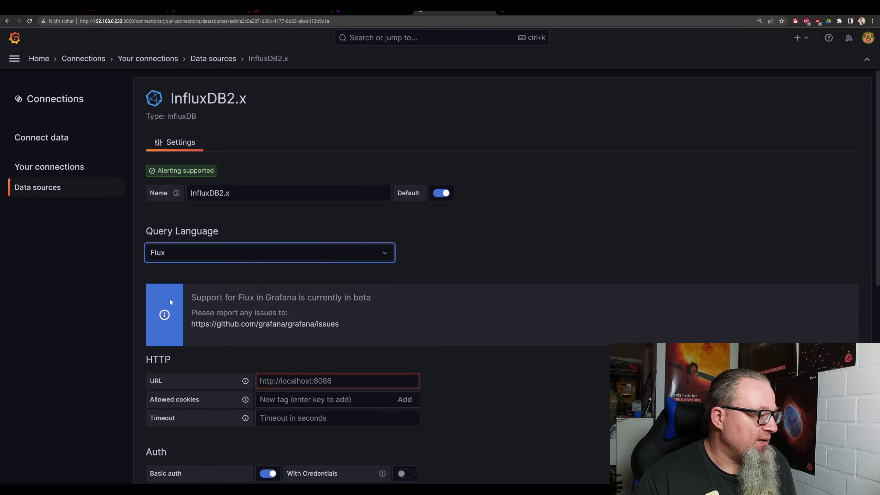
pyautogui.scroll(-3, 248, 291)
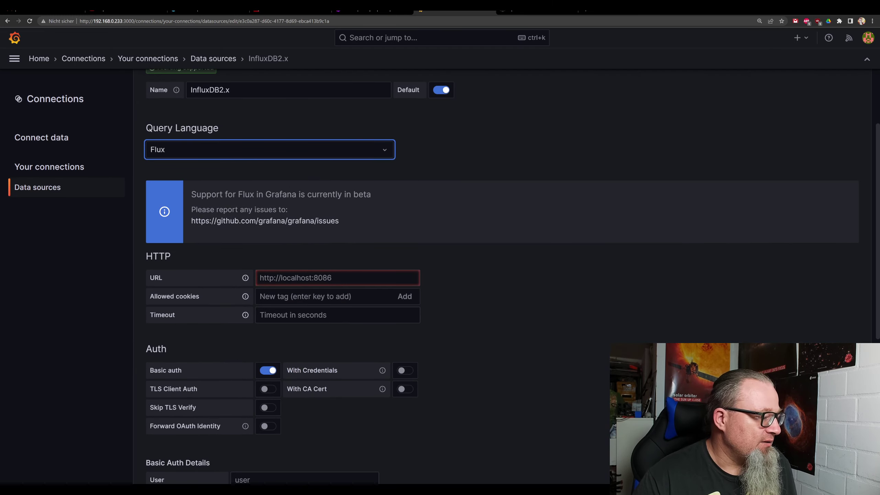
pyautogui.click(261, 278)
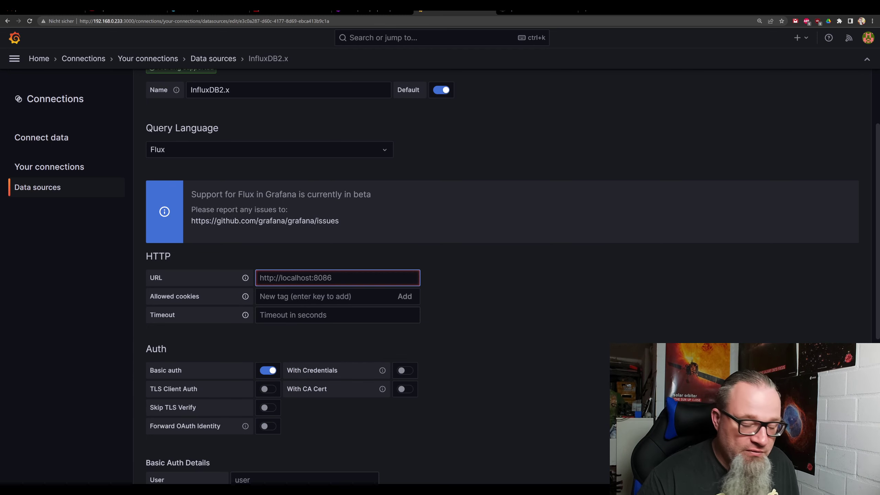
pyautogui.write('http')
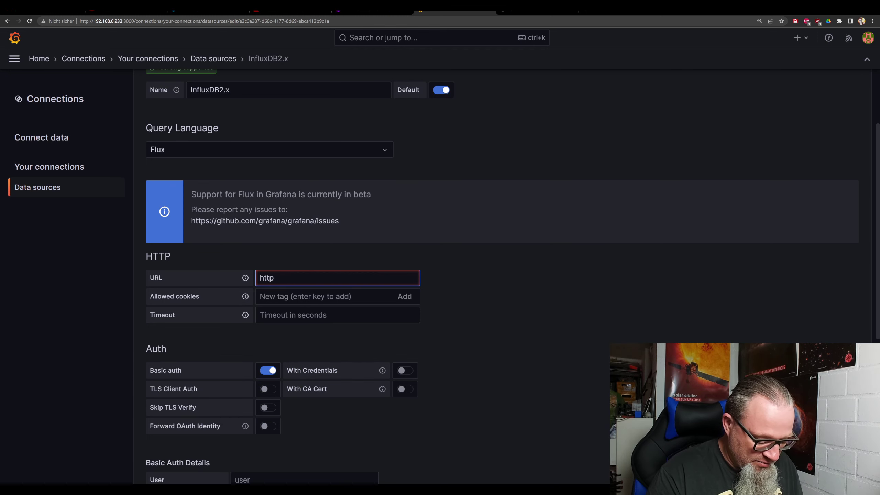
pyautogui.write('://')
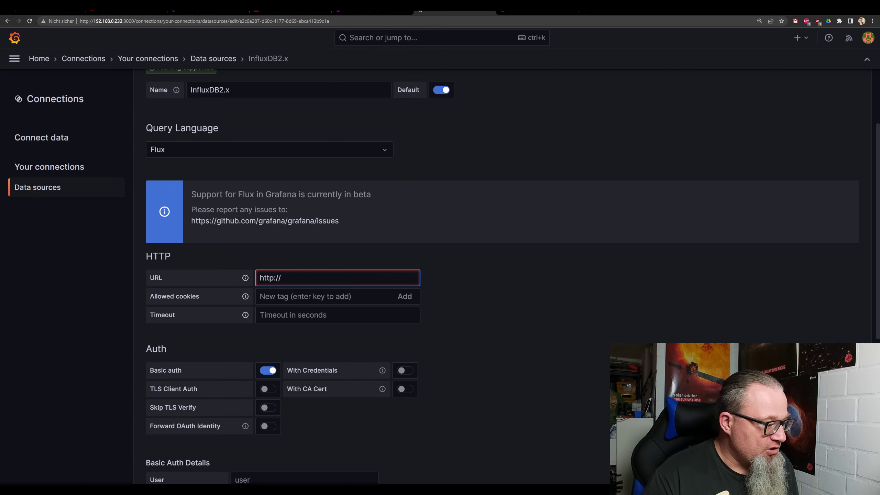
pyautogui.write('192.16')
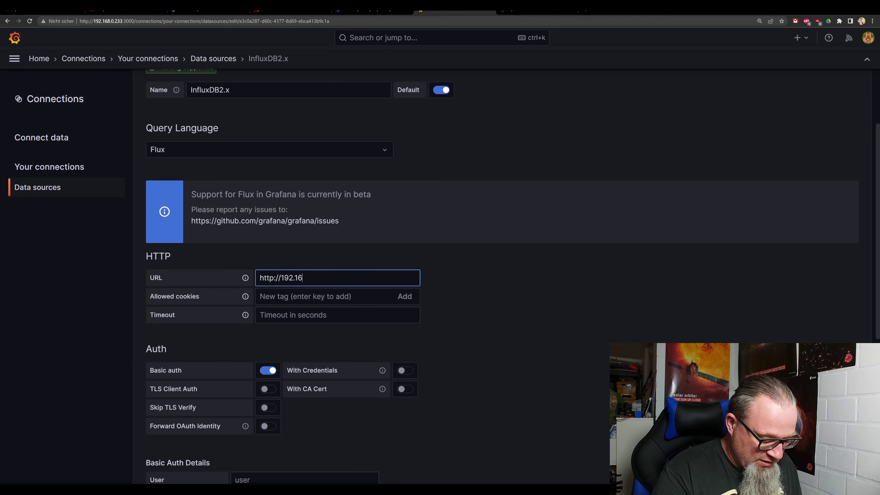
pyautogui.write('8.0.233')
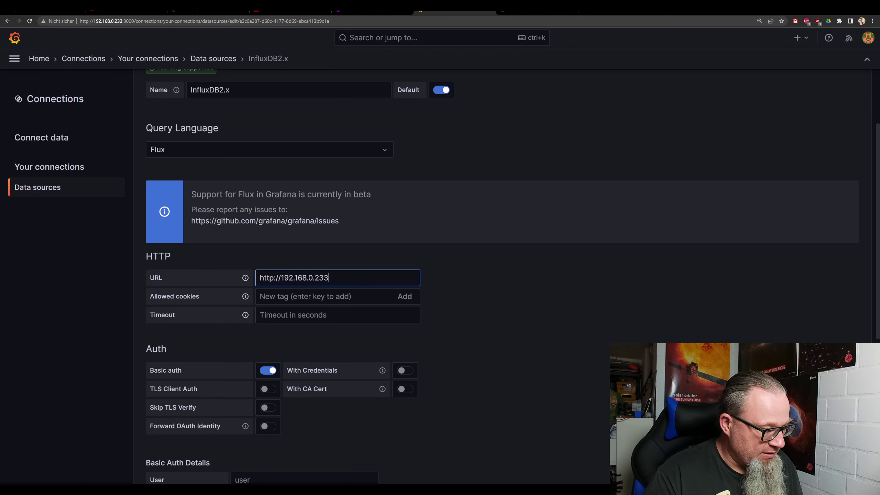
pyautogui.write(':80')
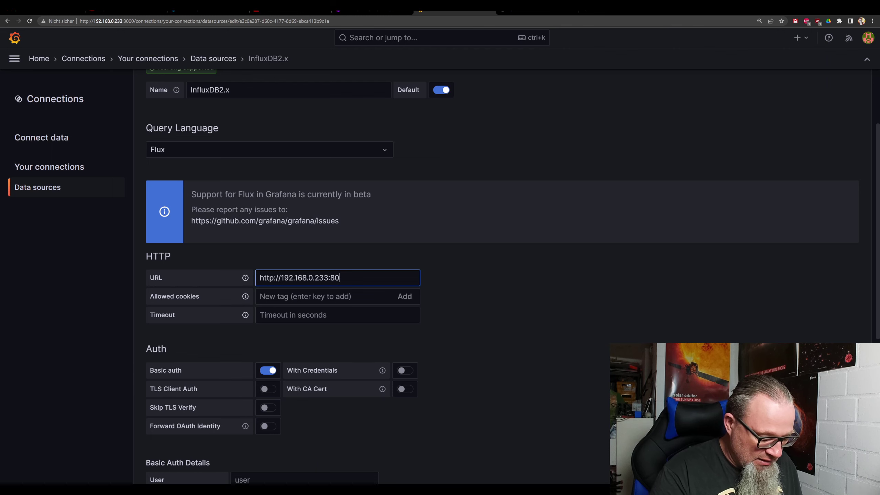
pyautogui.write('86')
pyautogui.scroll(-3, 286, 305)
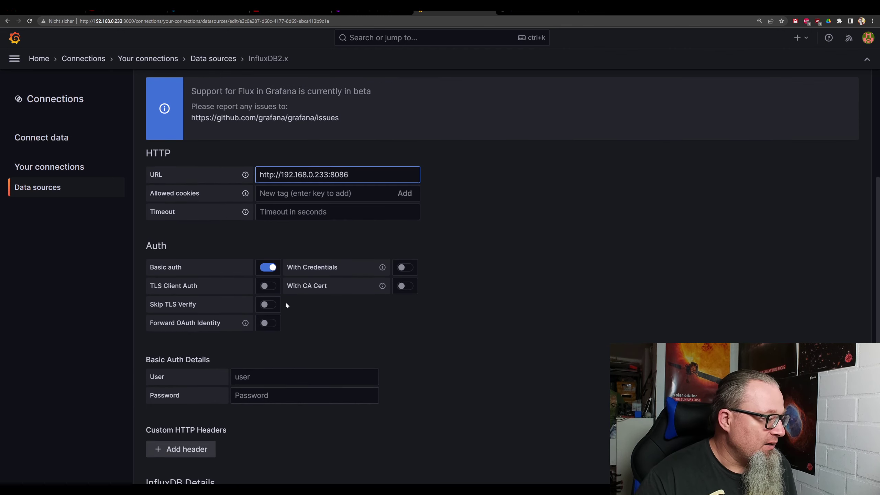
pyautogui.click(268, 267)
pyautogui.scroll(-3, 314, 313)
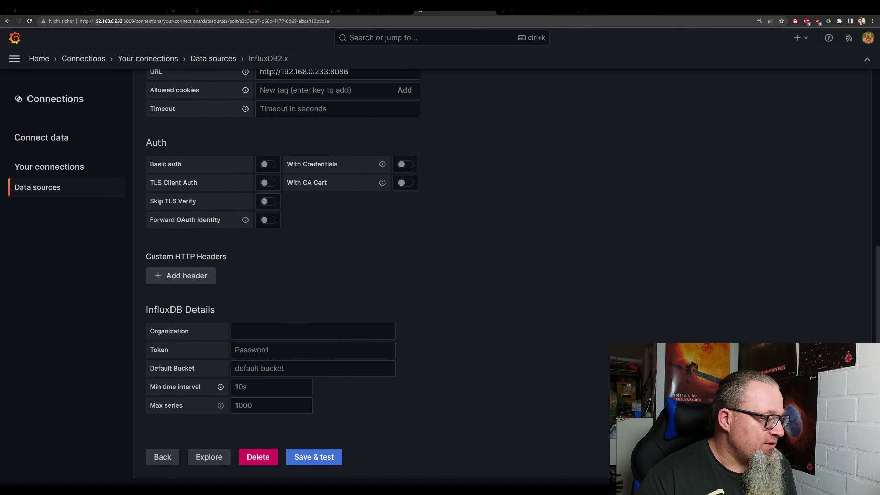
# Set the InfluxDB data source's organization to fellpower.
pyautogui.click(312, 331)
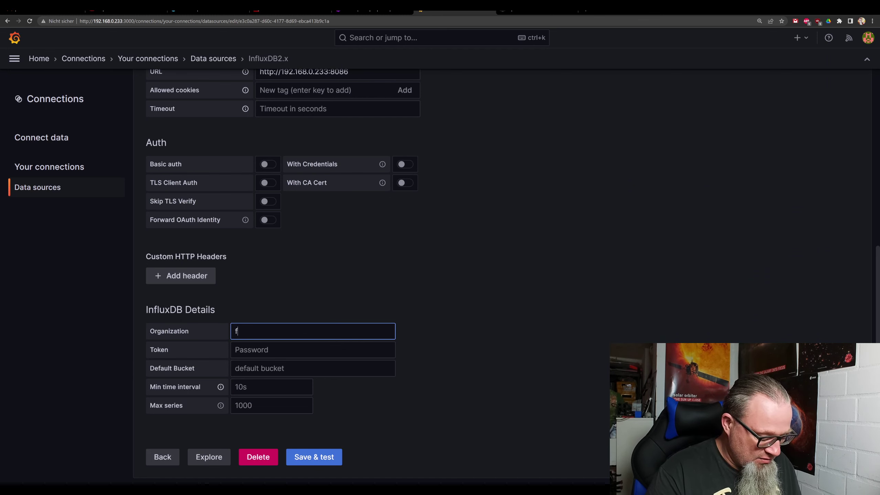
pyautogui.write('fellpower')
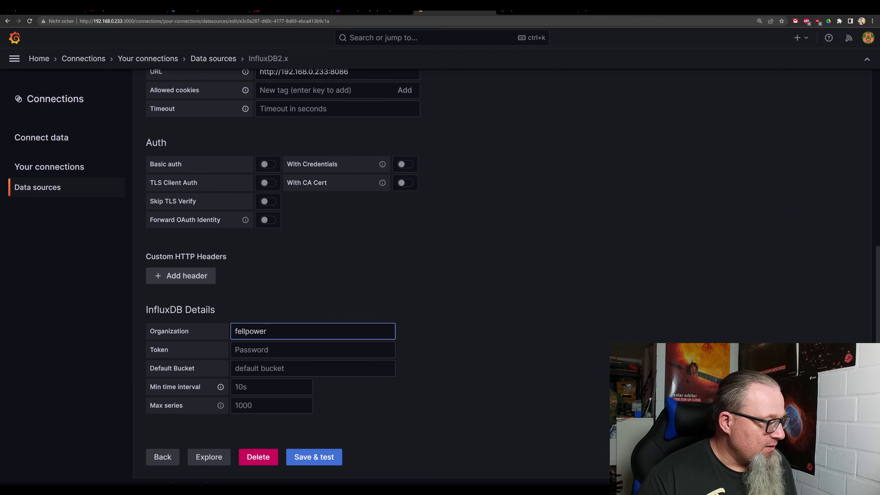
pyautogui.press('Tab')
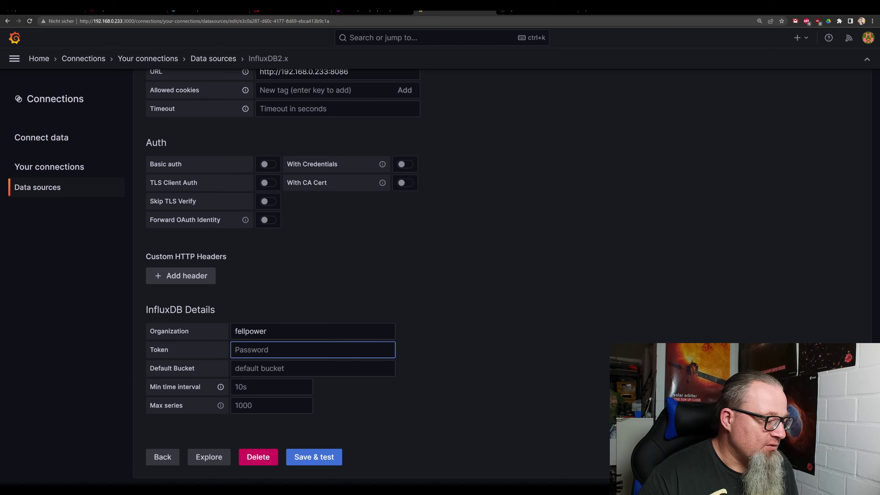
# In Notepad++'s docker-compose.yml, select the stored API token on line 65.
pyautogui.hotkey('alt', 'Tab')
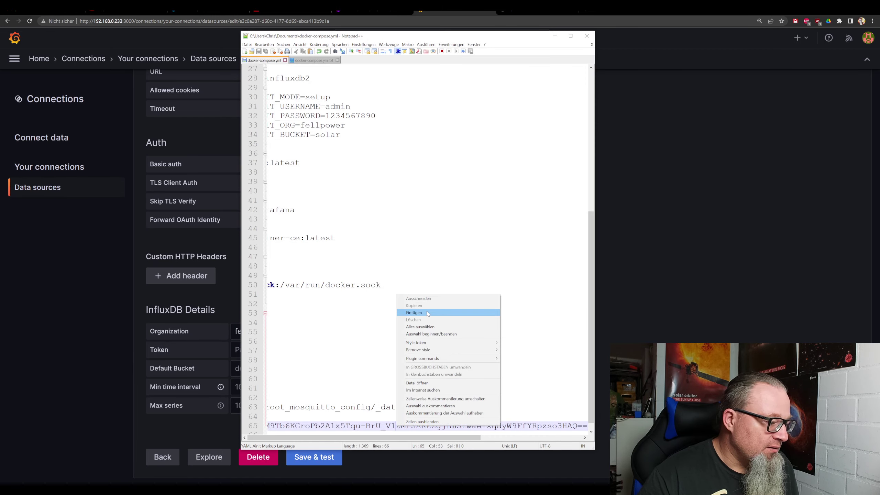
pyautogui.press('Escape')
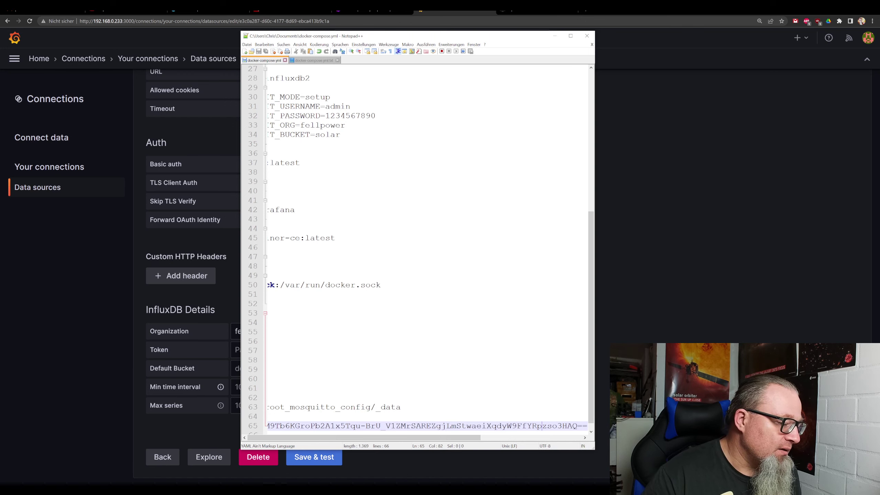
pyautogui.hscroll(-5, 428, 250)
pyautogui.hscroll(5, 428, 250)
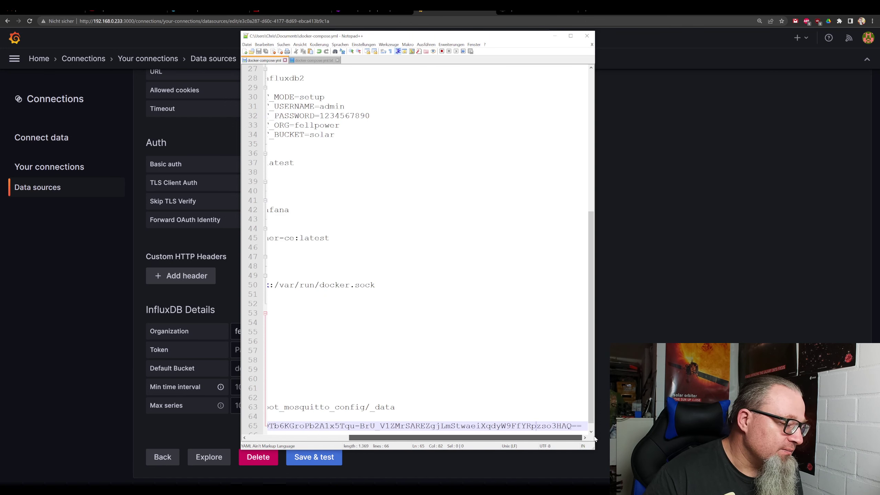
pyautogui.moveTo(583, 425); pyautogui.dragTo(265, 425)
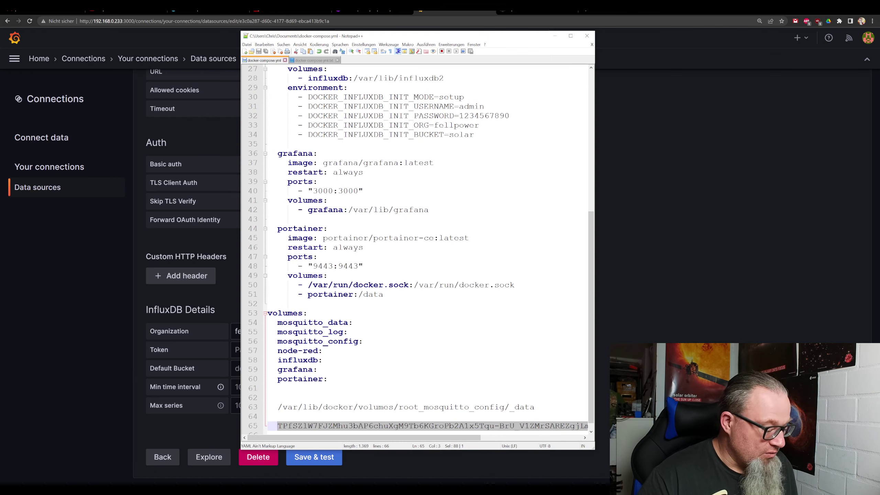